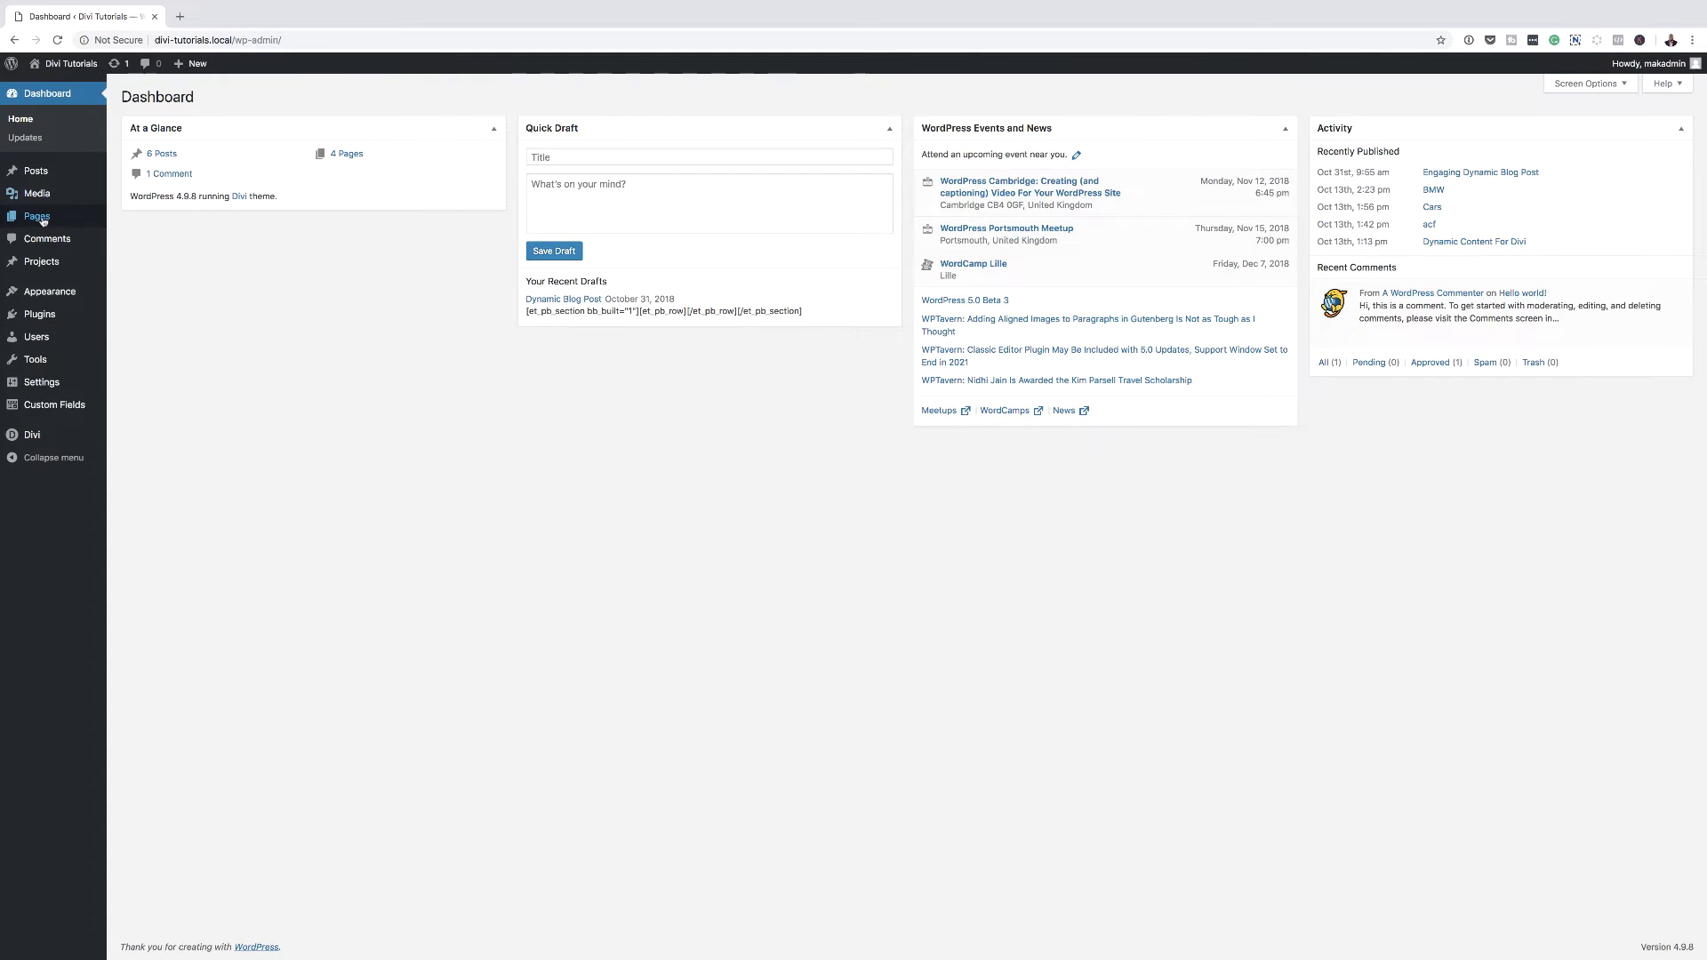
Create a new page titled 'new buttons' and open it in the Divi Builder.
{"action": "mouse_move", "coordinate": [40, 216]}
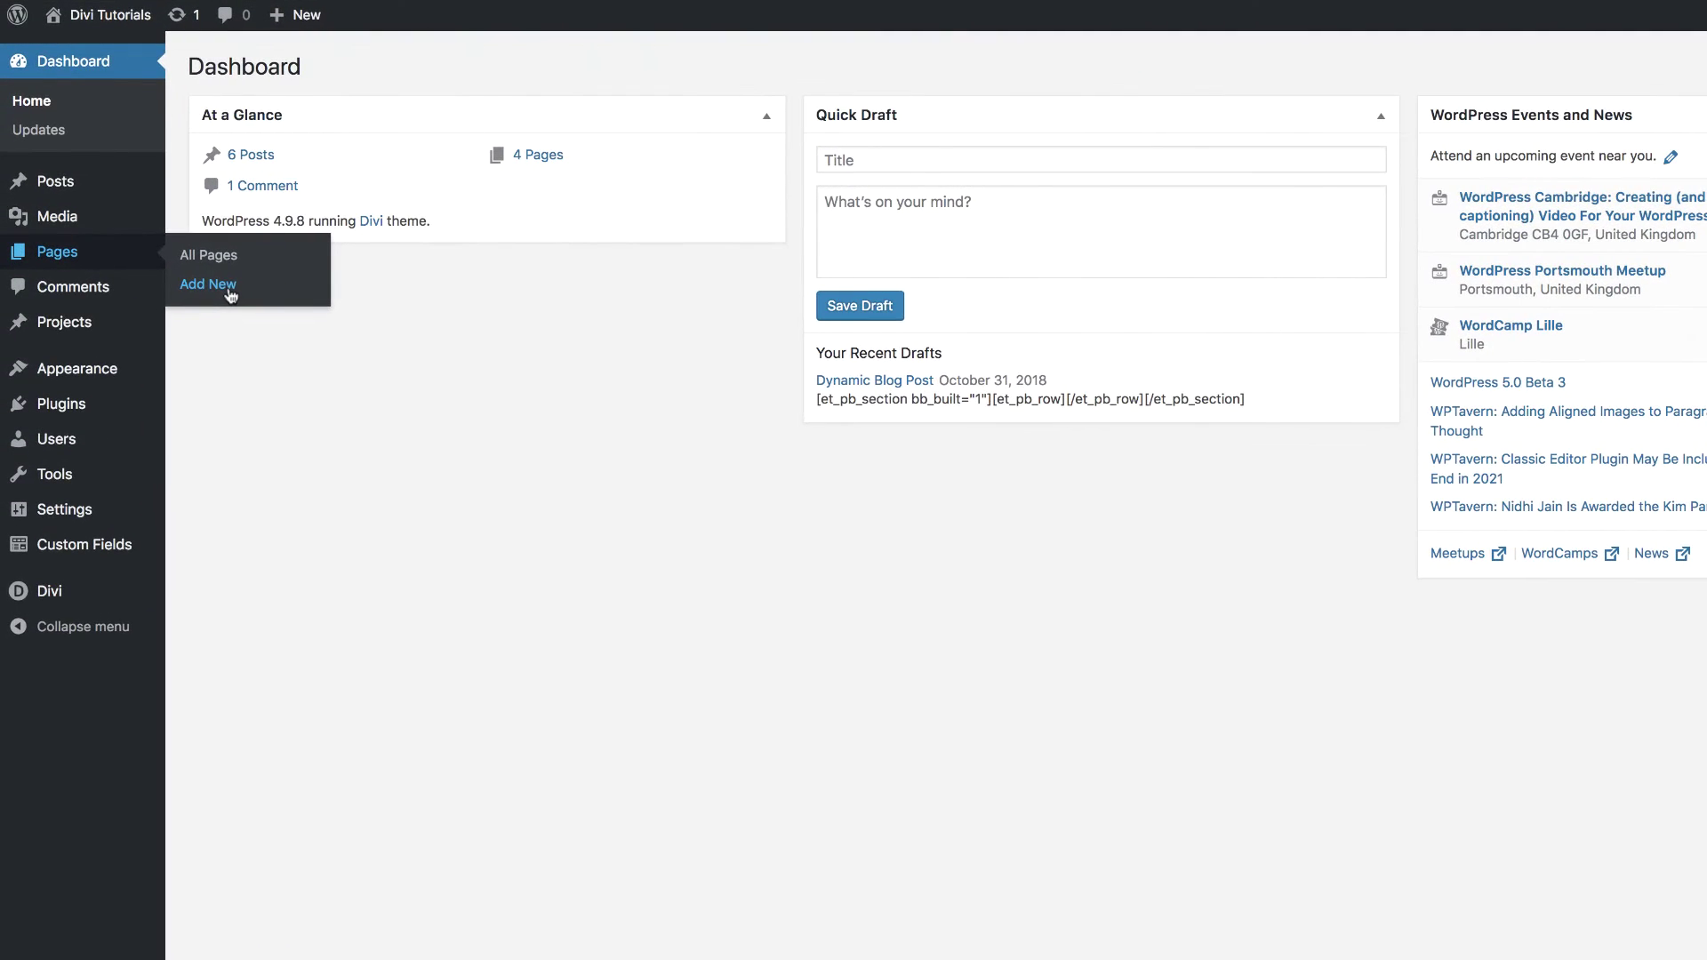
{"action": "left_click", "coordinate": [230, 292]}
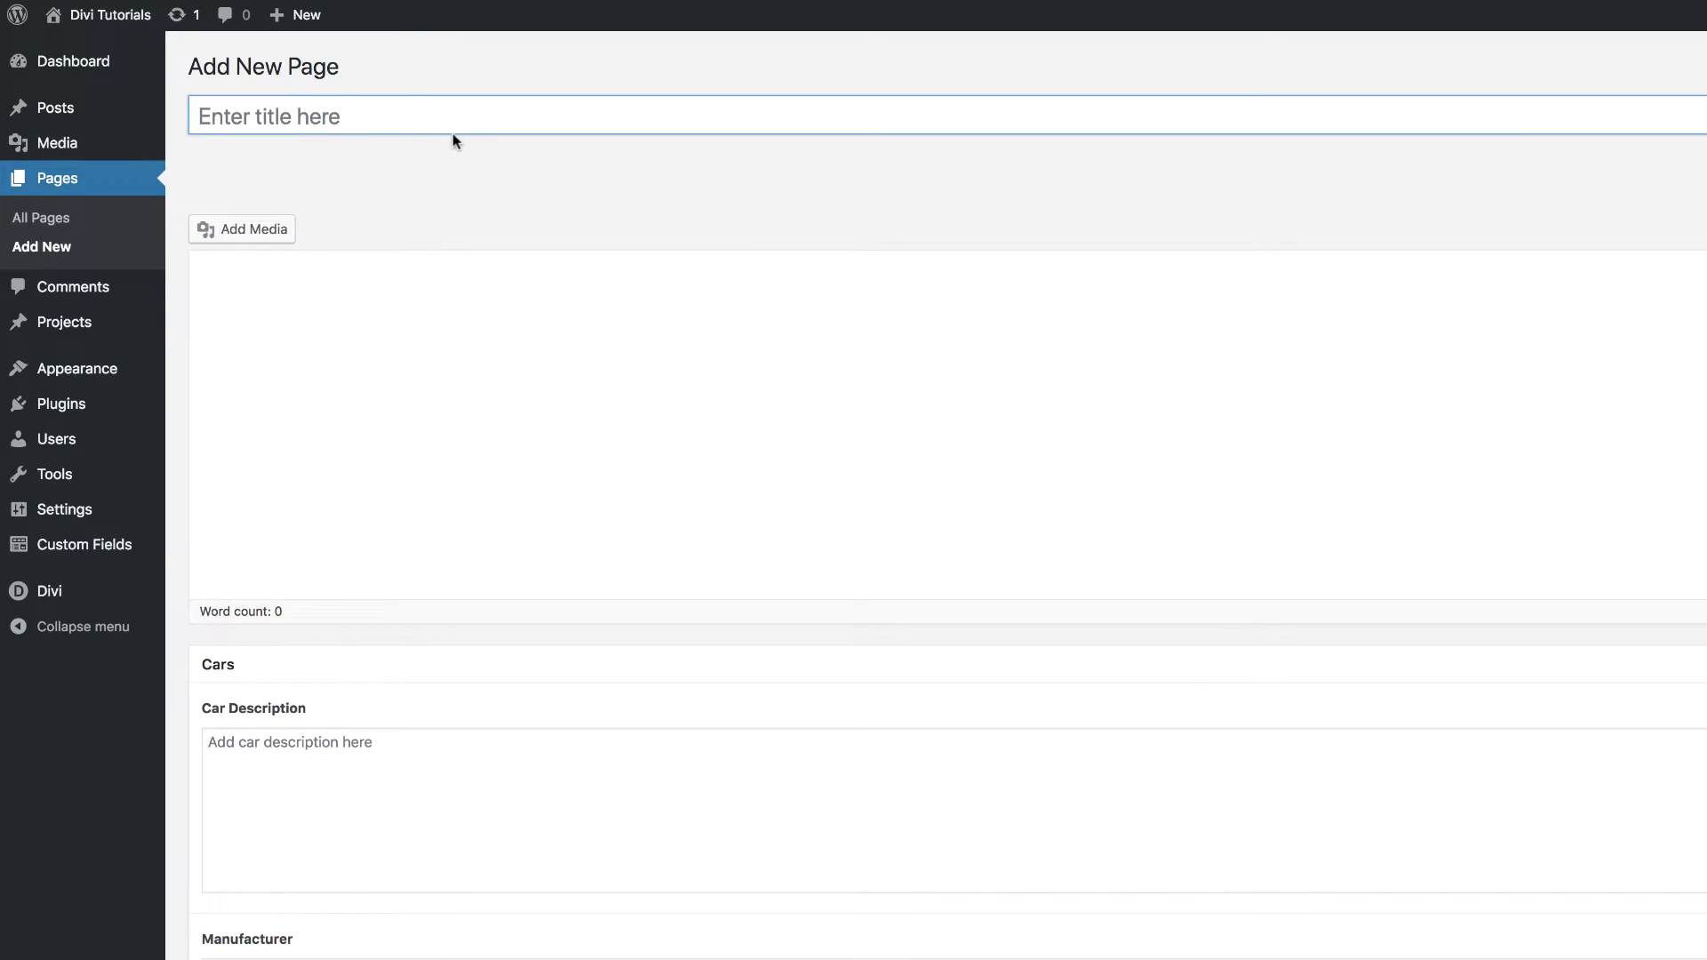
{"action": "type", "text": "new buttons"}
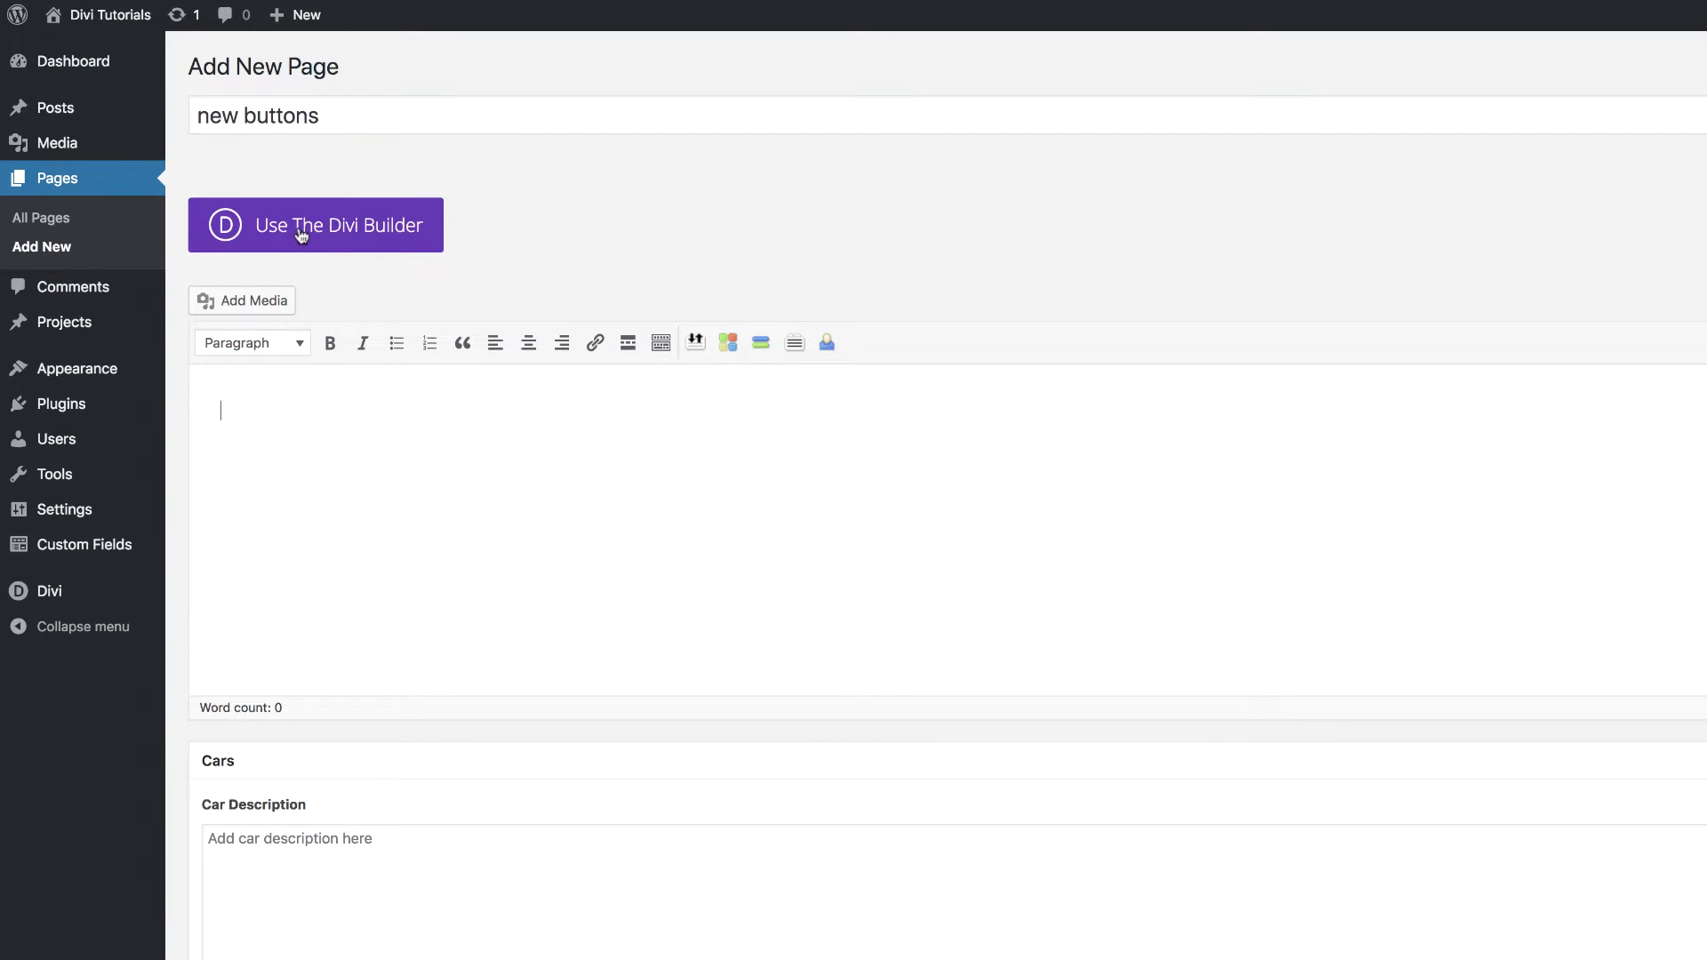
{"action": "left_click", "coordinate": [303, 233]}
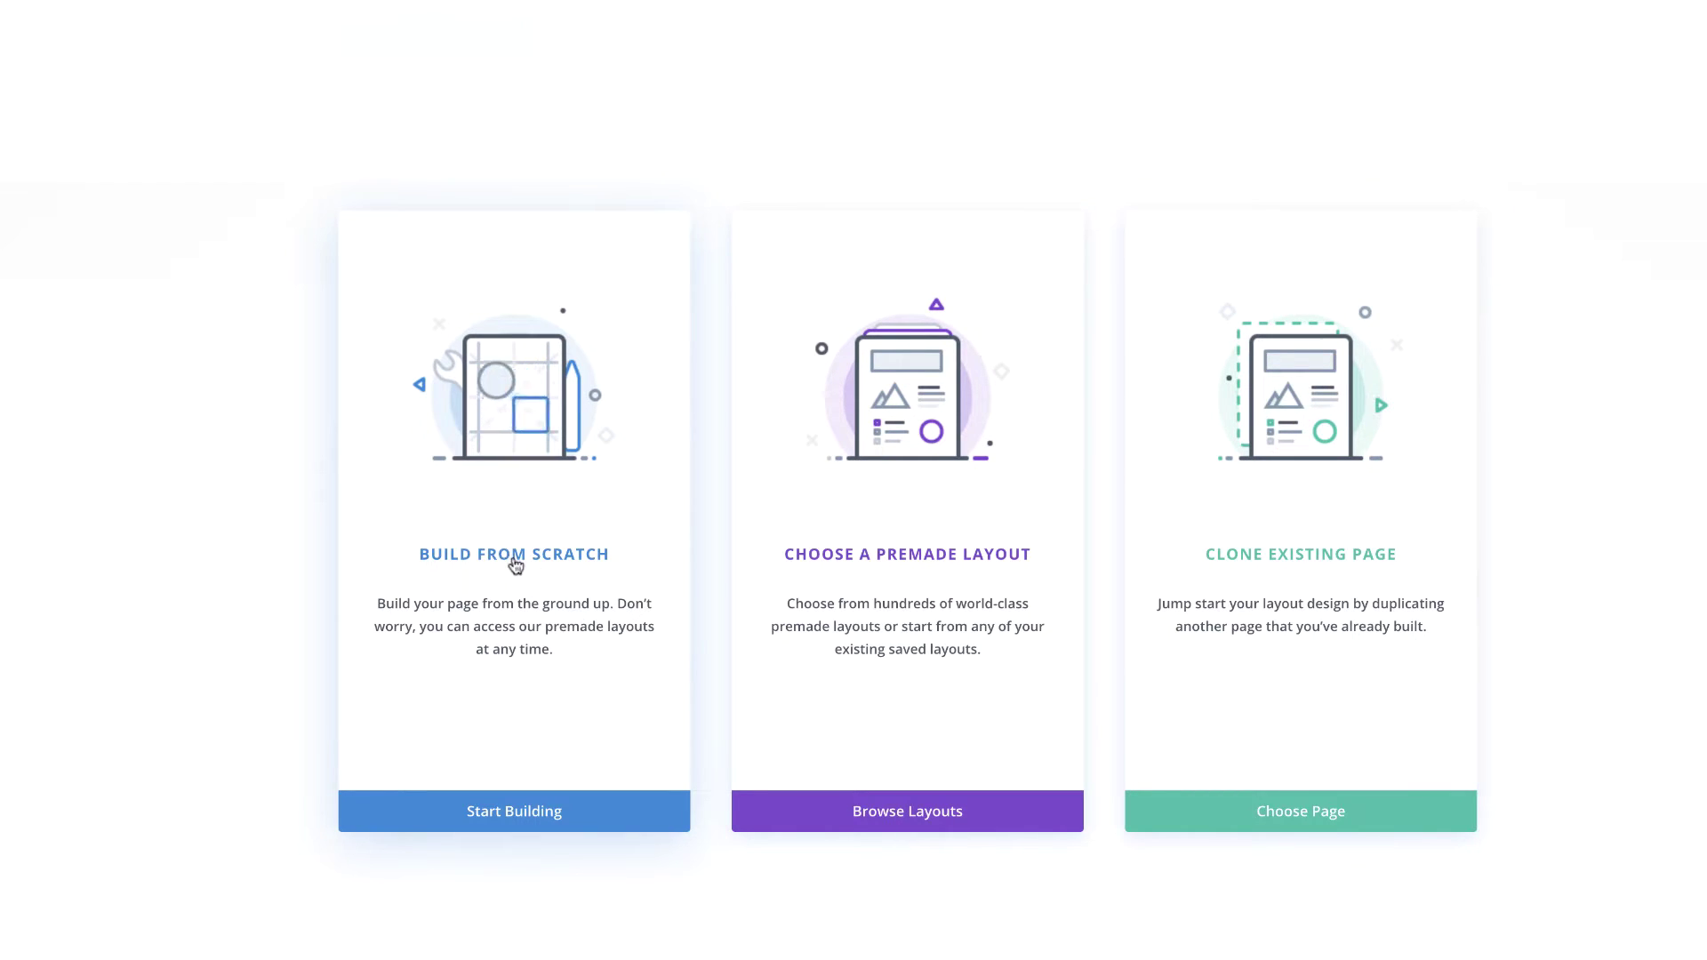
Build from scratch with a single one-column row and insert a Blurb module into it.
{"action": "left_click", "coordinate": [516, 567]}
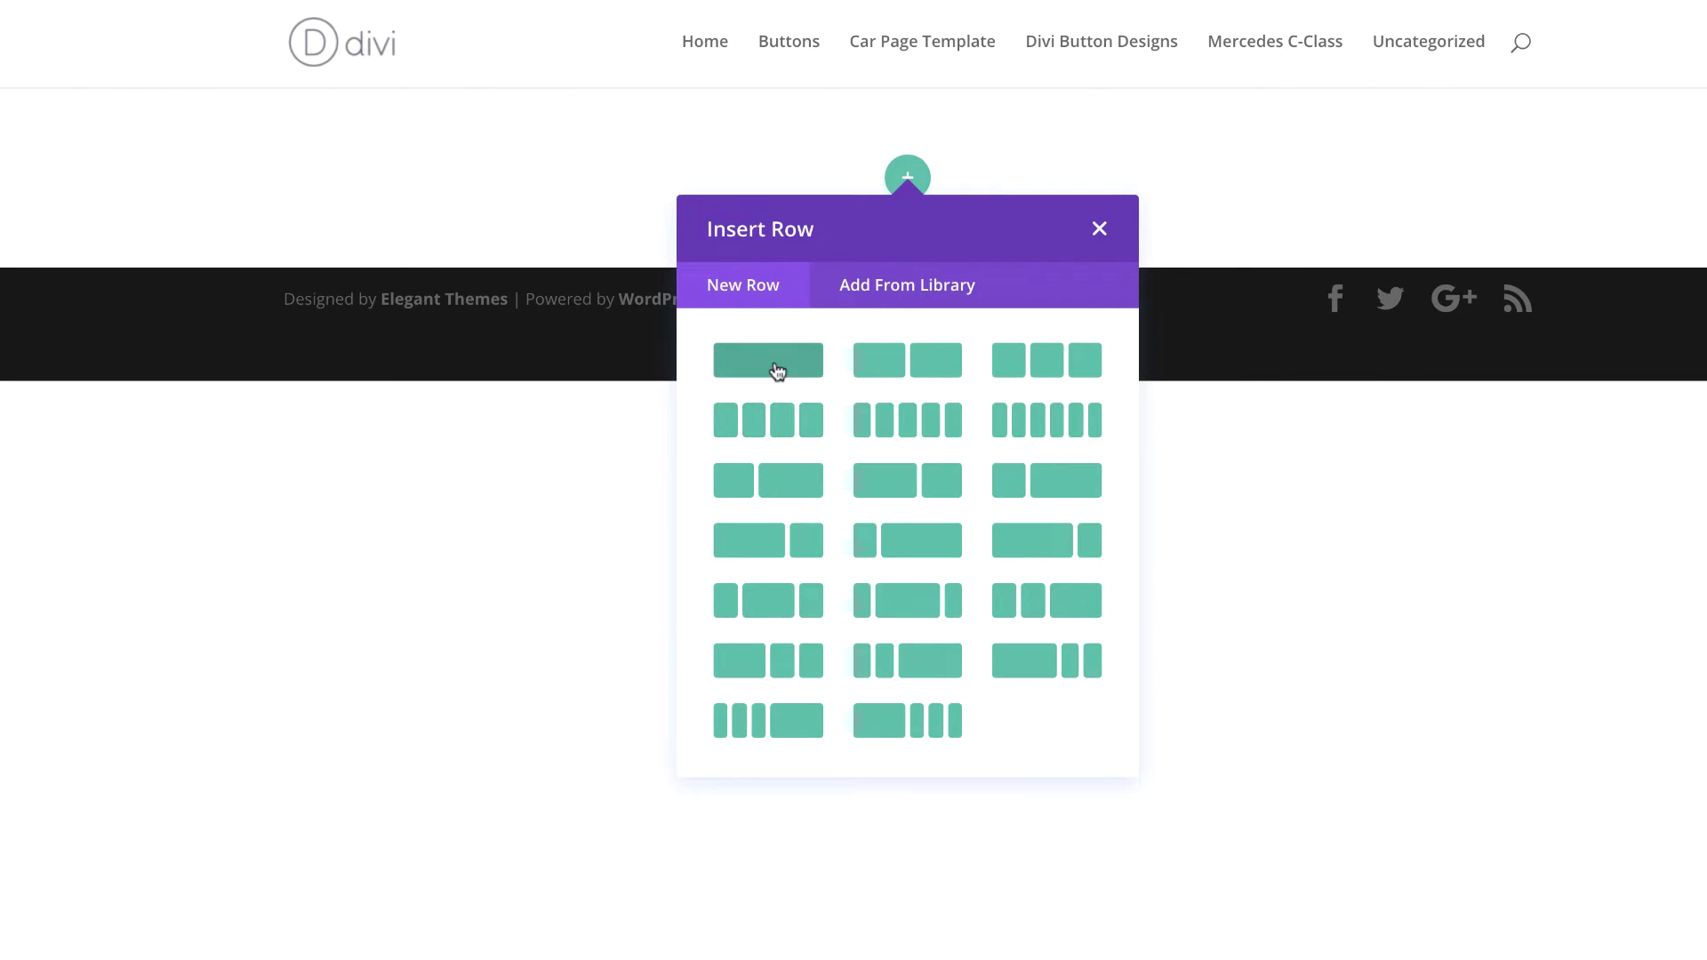
{"action": "left_click", "coordinate": [777, 370]}
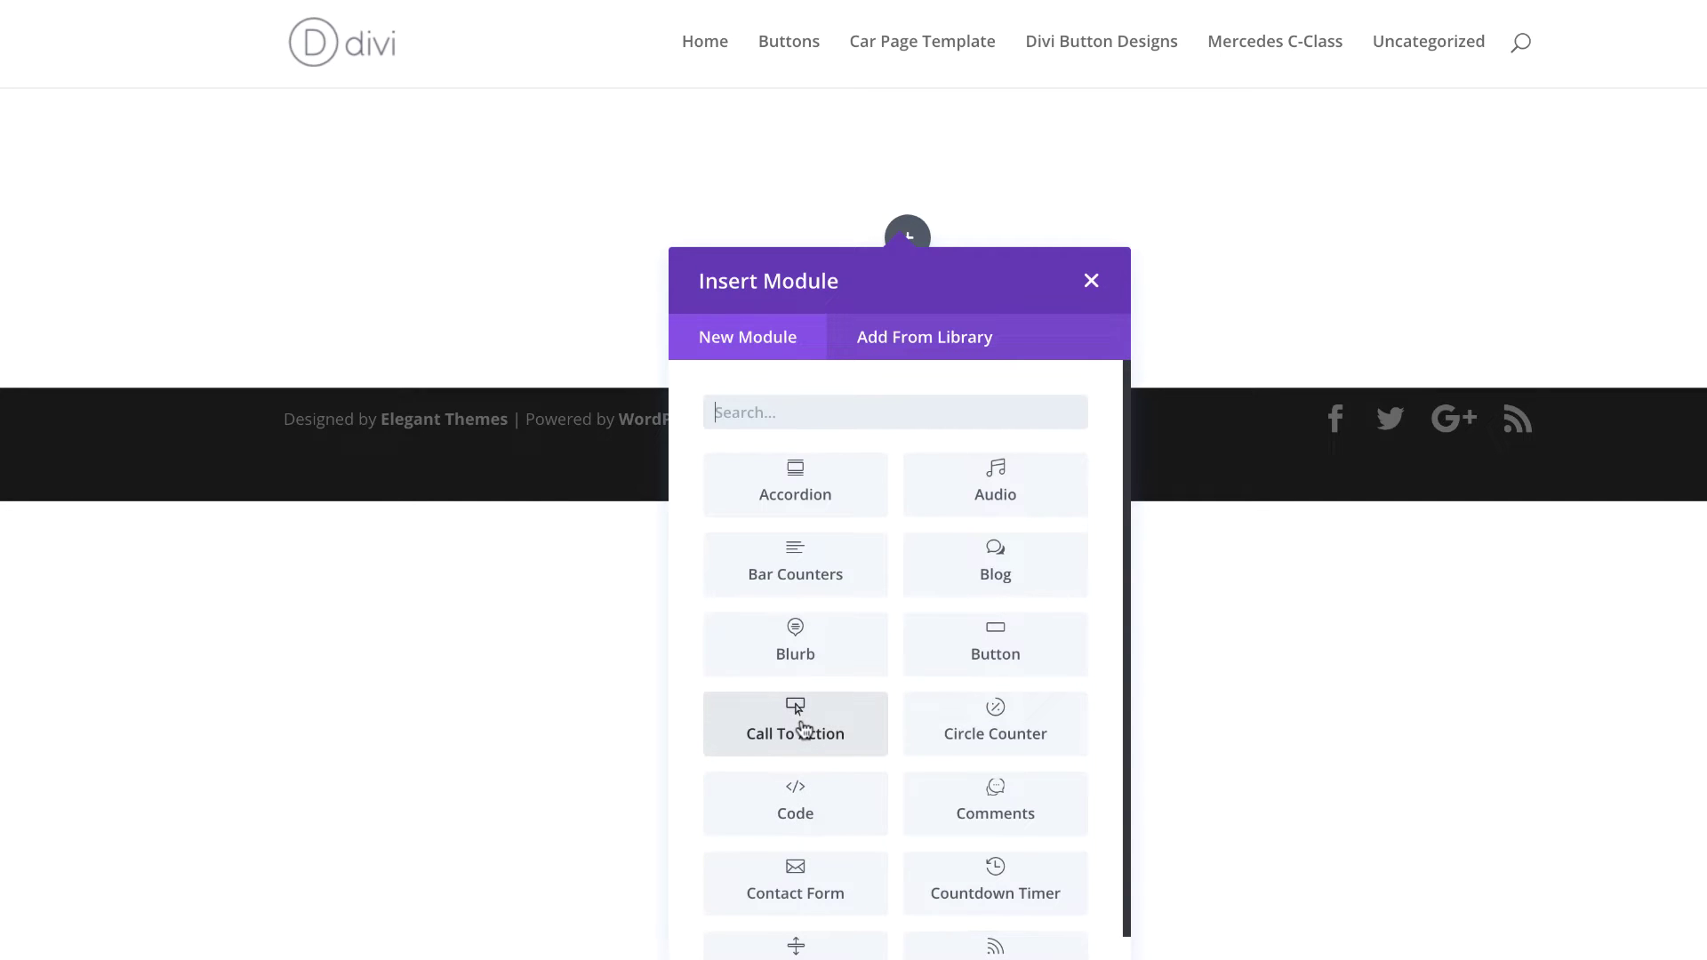
{"action": "left_click", "coordinate": [804, 654]}
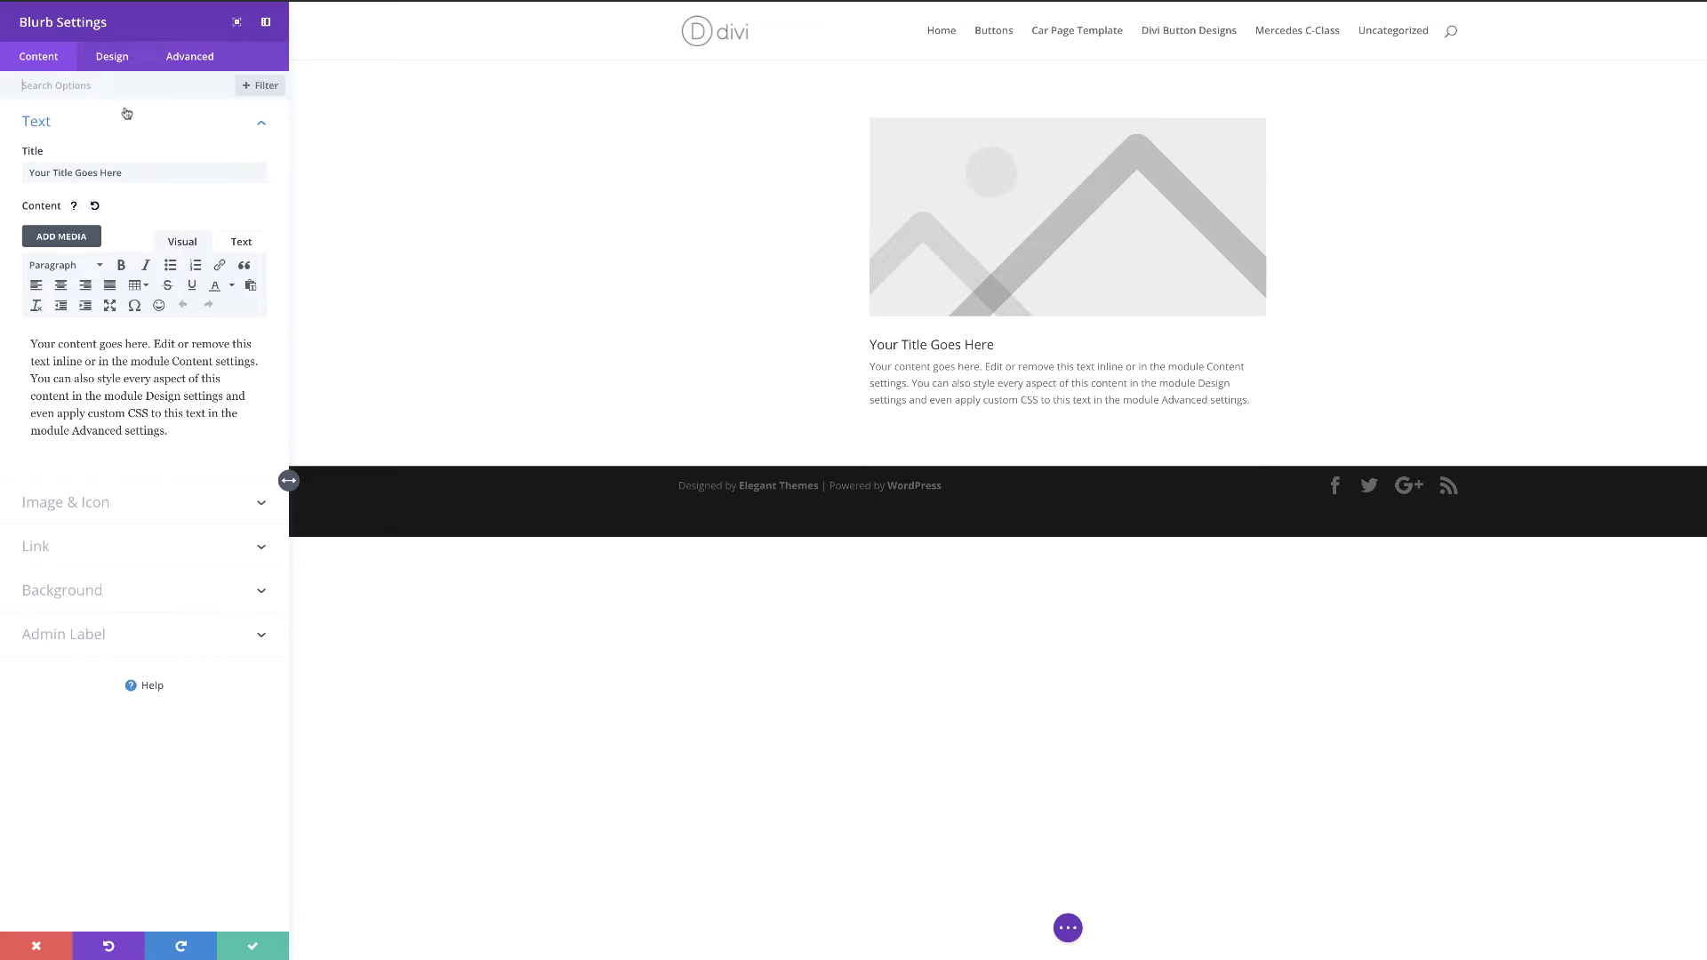
Clear the blurb title and replace the body with '50% OFF TODAY' and 'offer ends soon' lines.
{"action": "key", "text": "ctrl+a"}
{"action": "key", "text": "BackSpace"}
{"action": "left_click_drag", "start_coordinate": [30, 341], "coordinate": [191, 427]}
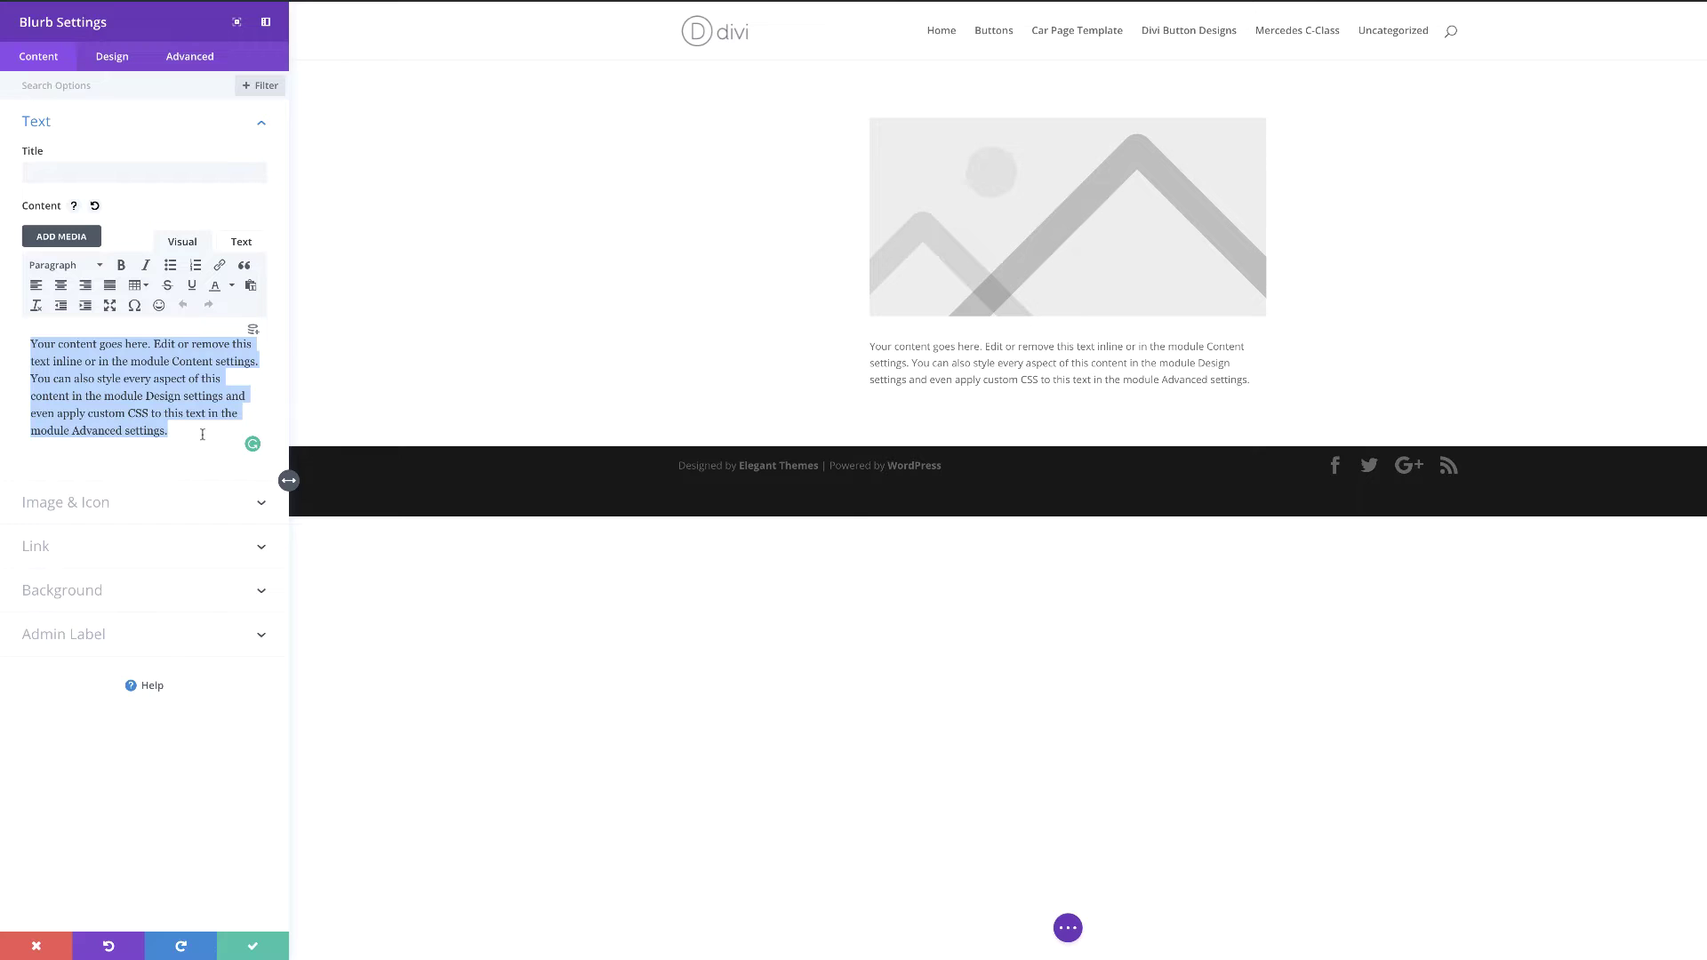
{"action": "type", "text": "%"}
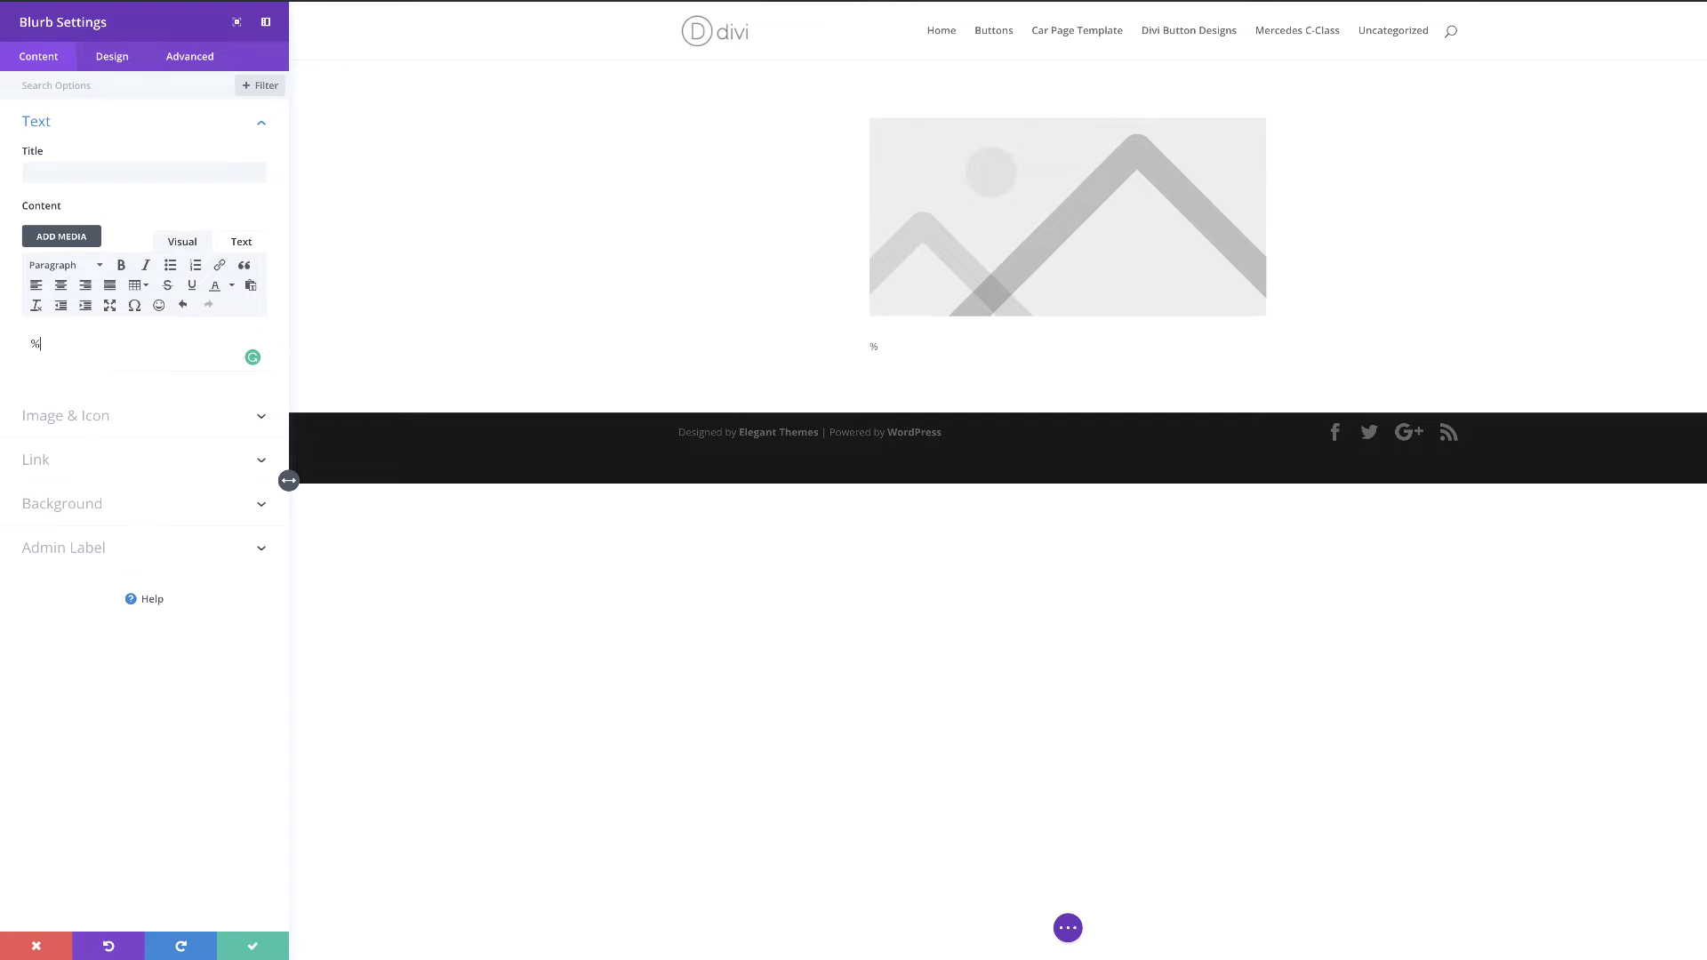
{"action": "type", "text": " OFF TODAY"}
{"action": "key", "text": "Return"}
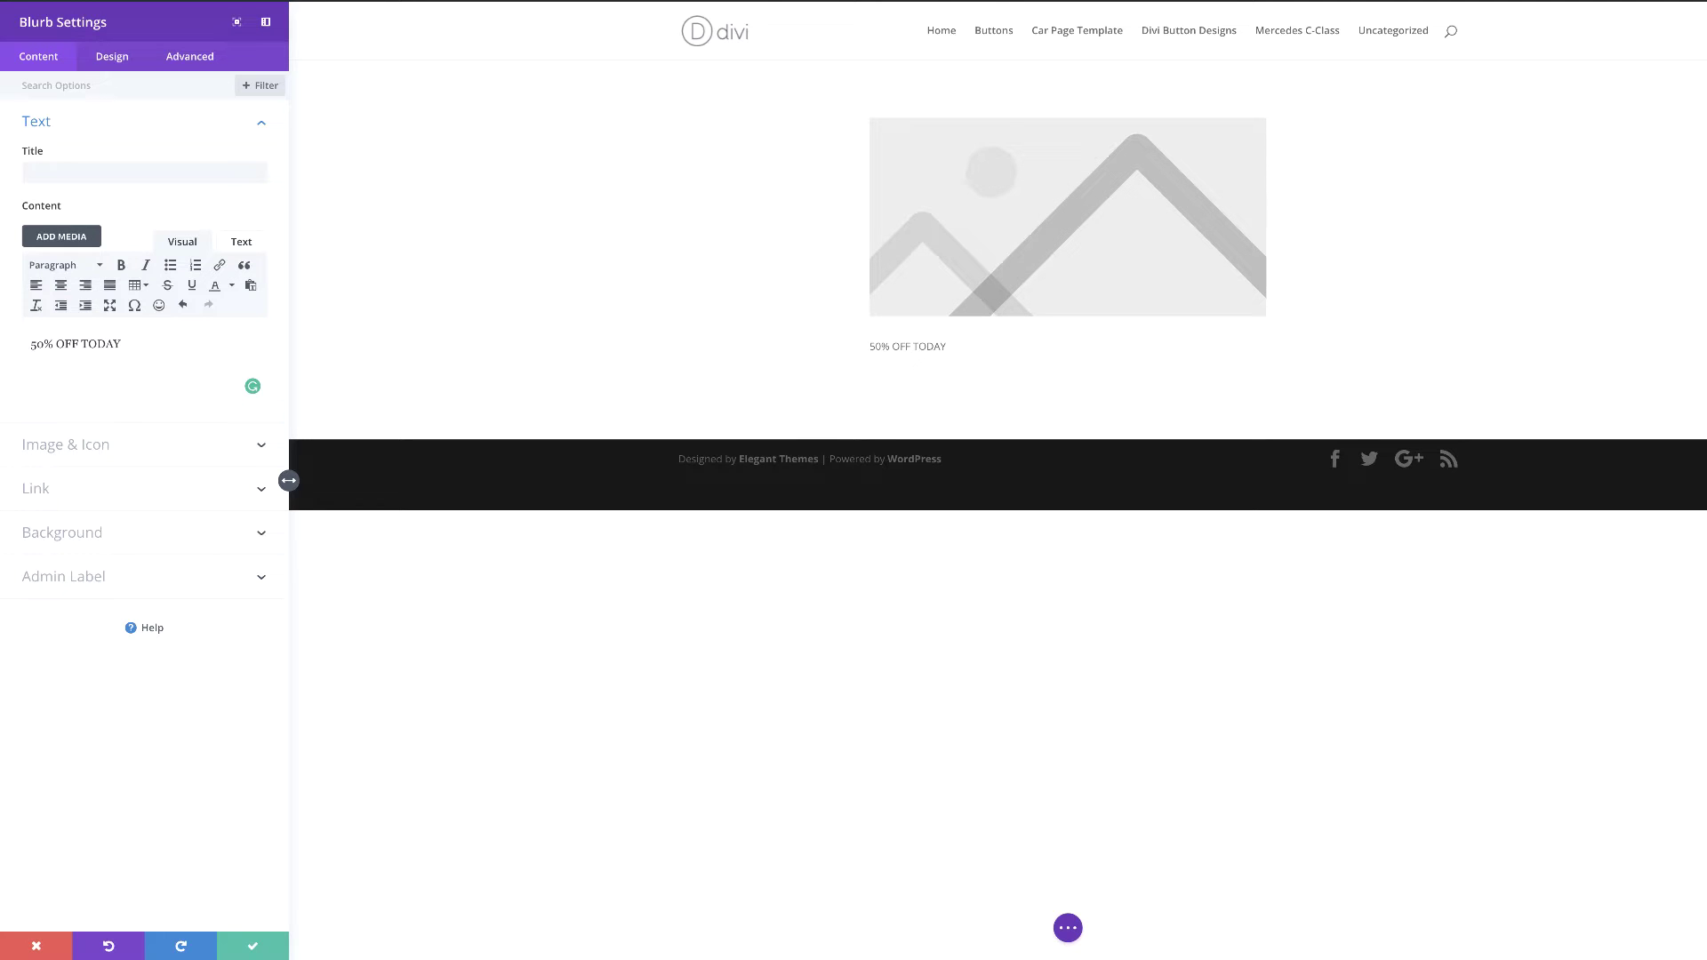
{"action": "type", "text": "offer ends soon"}
Make '50% OFF TODAY' Heading 1 and 'offer ends soon' Heading 2, then title the blurb 'flash sale'.
{"action": "left_click_drag", "start_coordinate": [131, 341], "coordinate": [26, 342]}
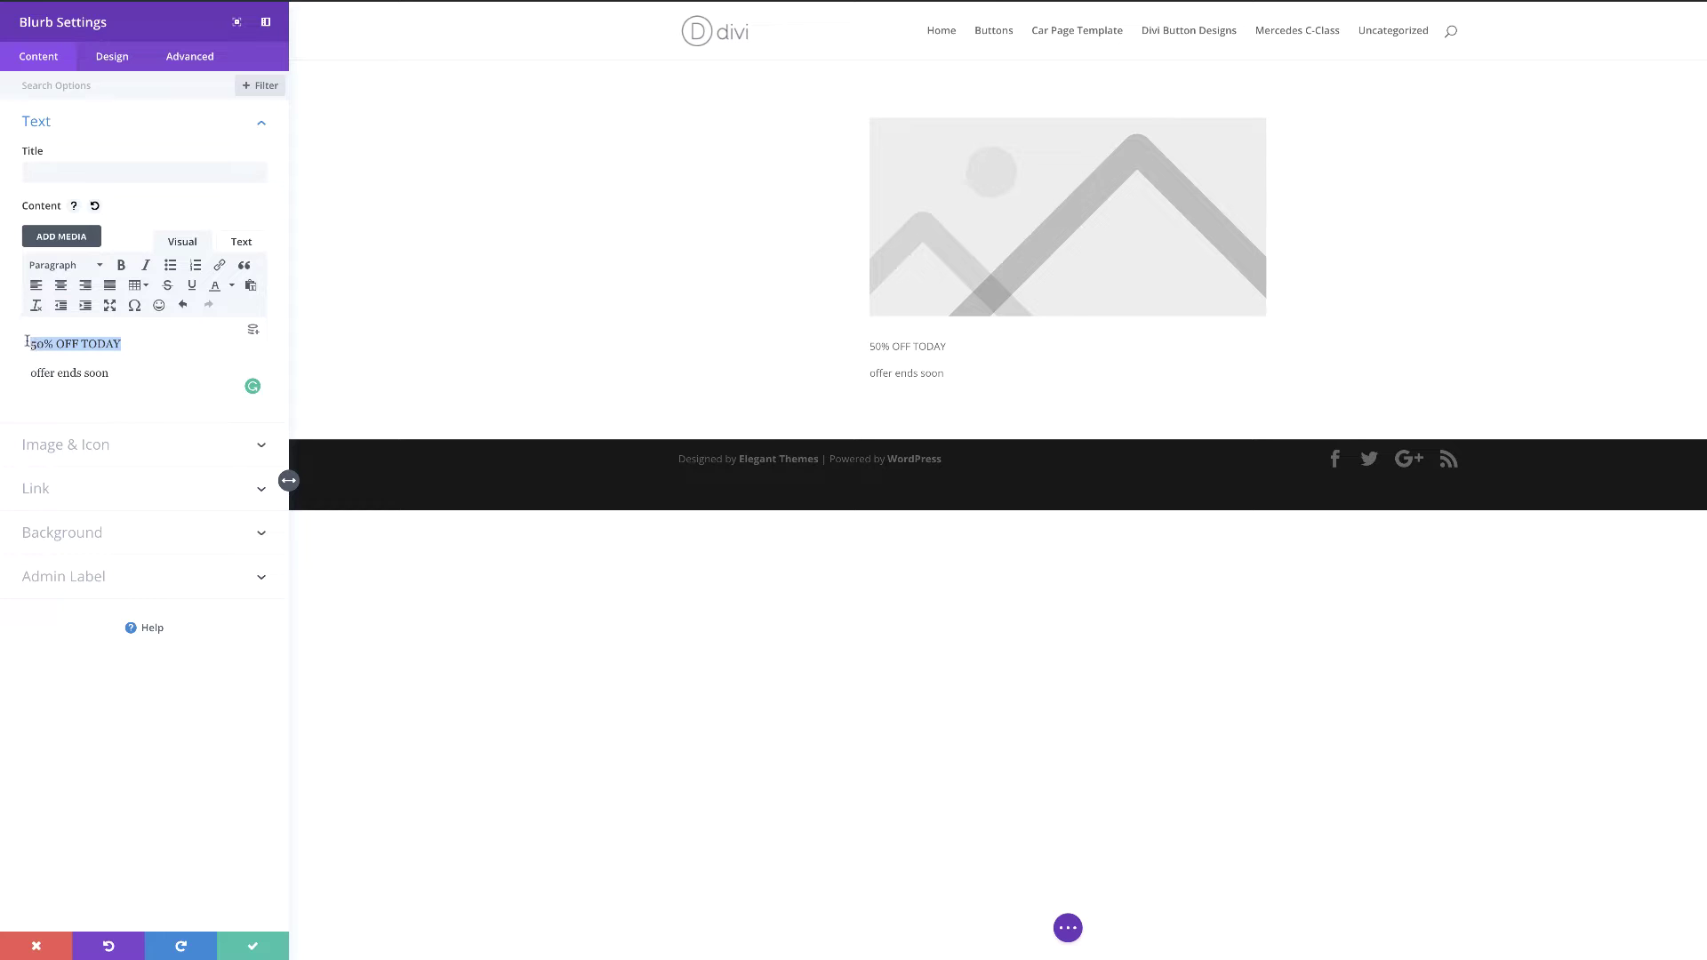
{"action": "left_click", "coordinate": [78, 270]}
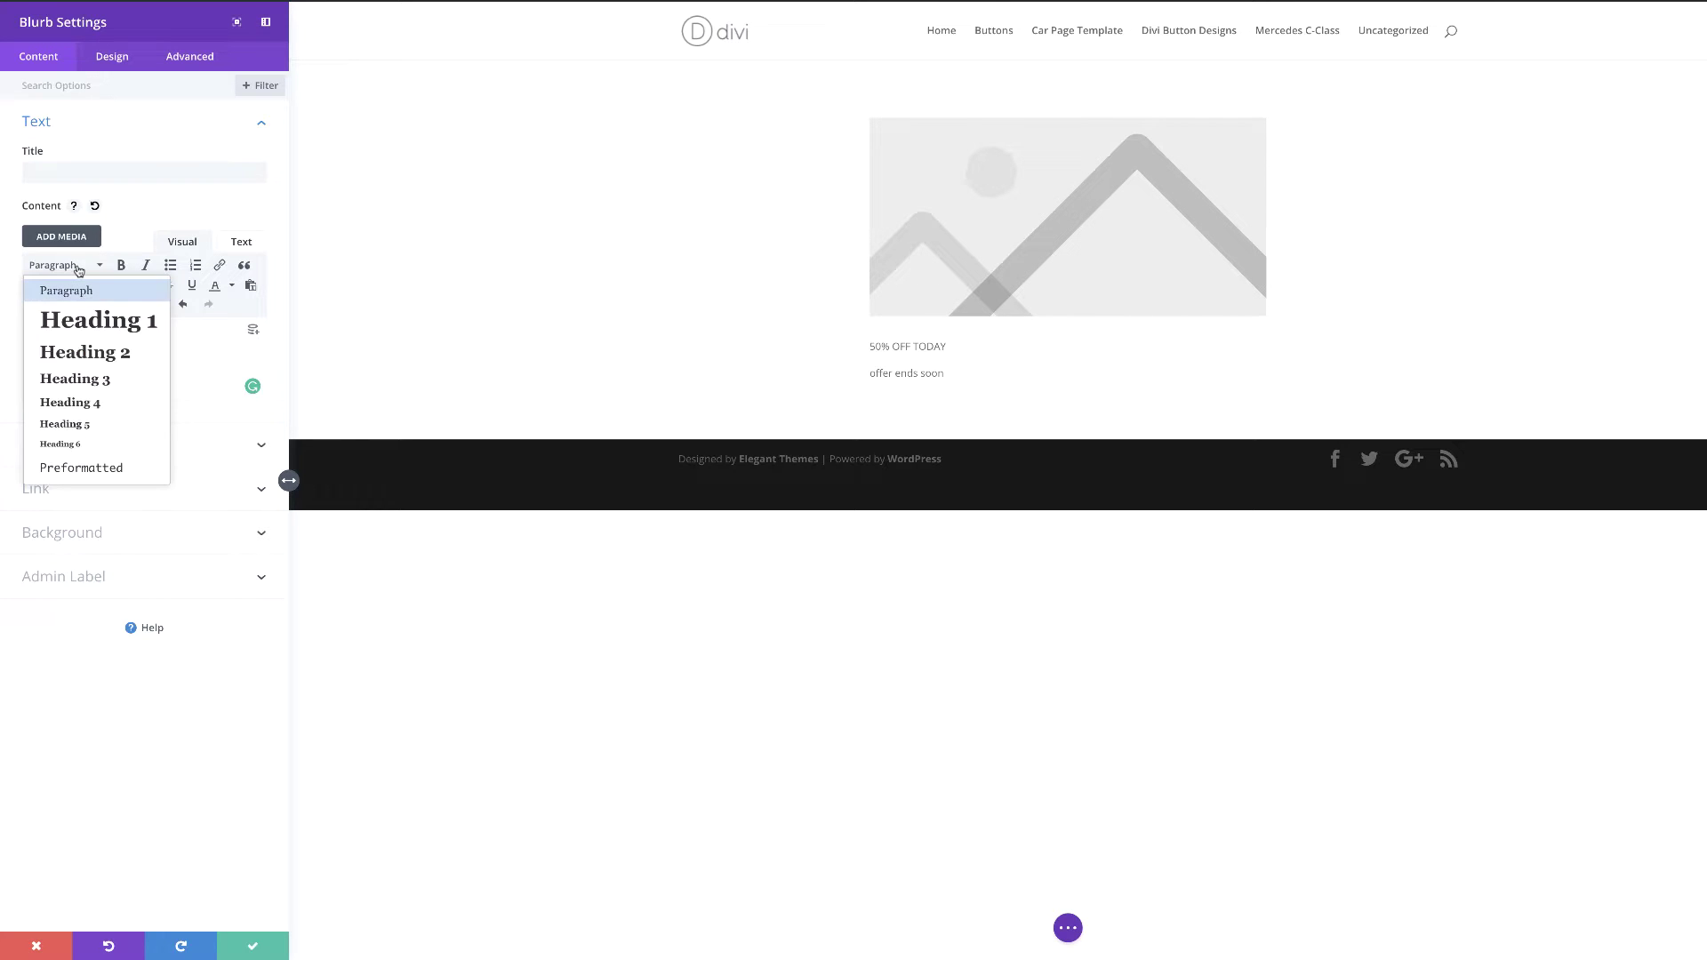
{"action": "left_click", "coordinate": [104, 322]}
{"action": "left_click_drag", "start_coordinate": [111, 397], "coordinate": [16, 397]}
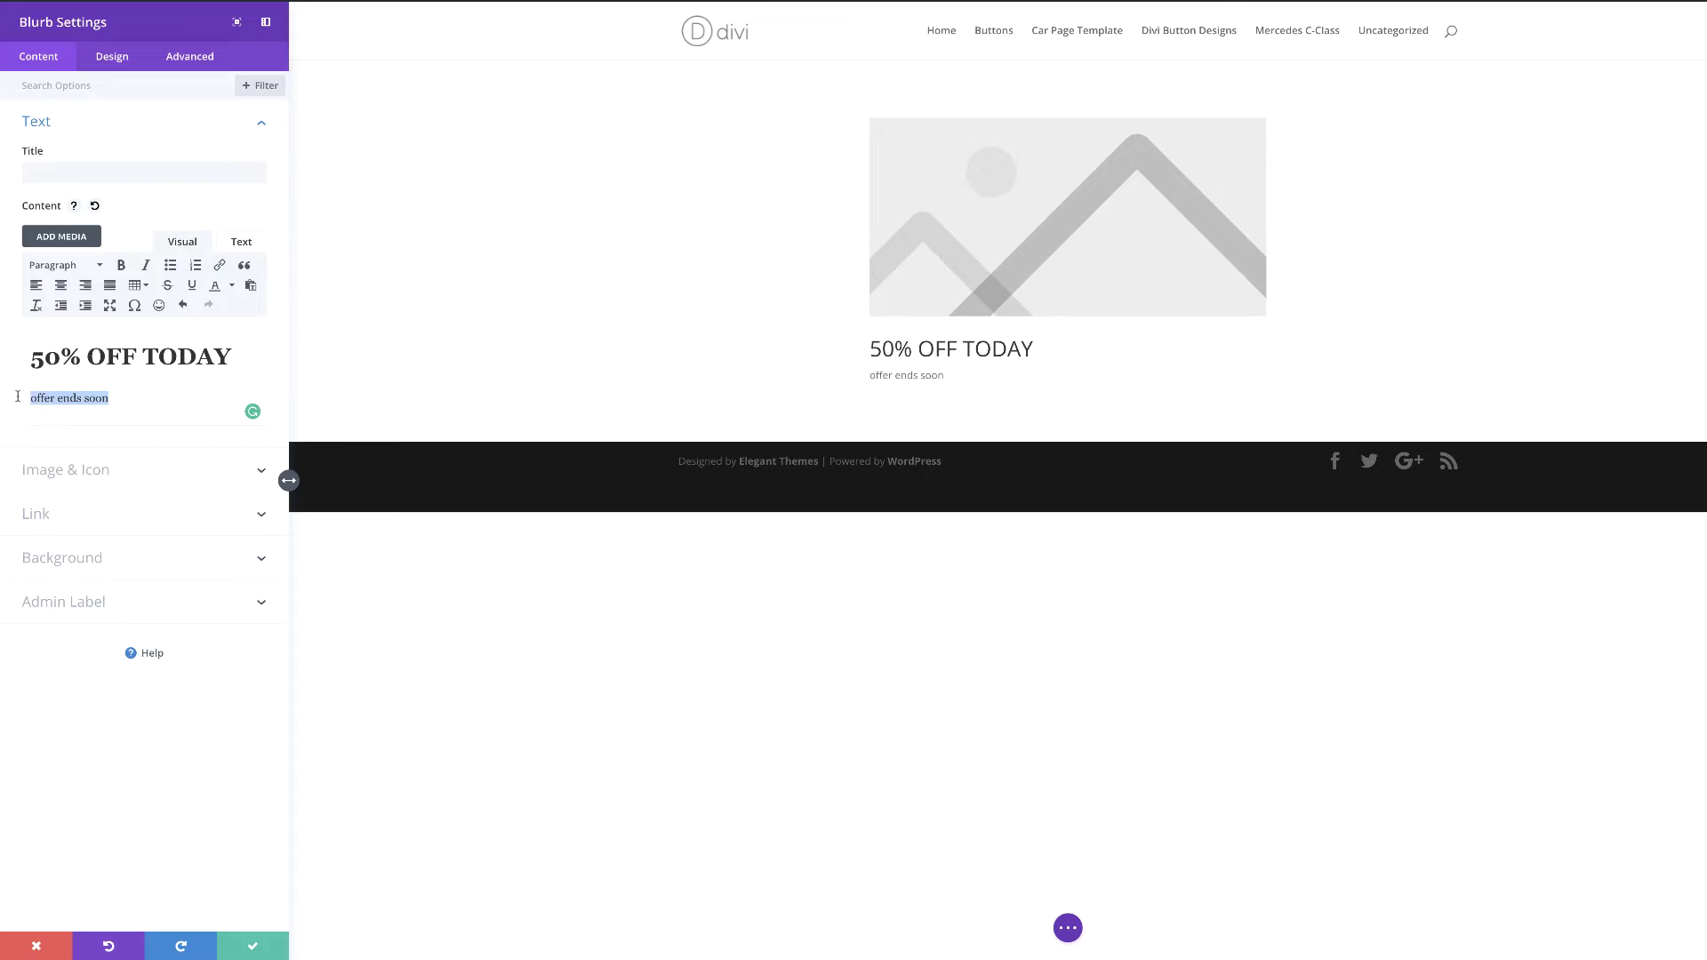
{"action": "left_click", "coordinate": [89, 267]}
{"action": "left_click", "coordinate": [87, 353]}
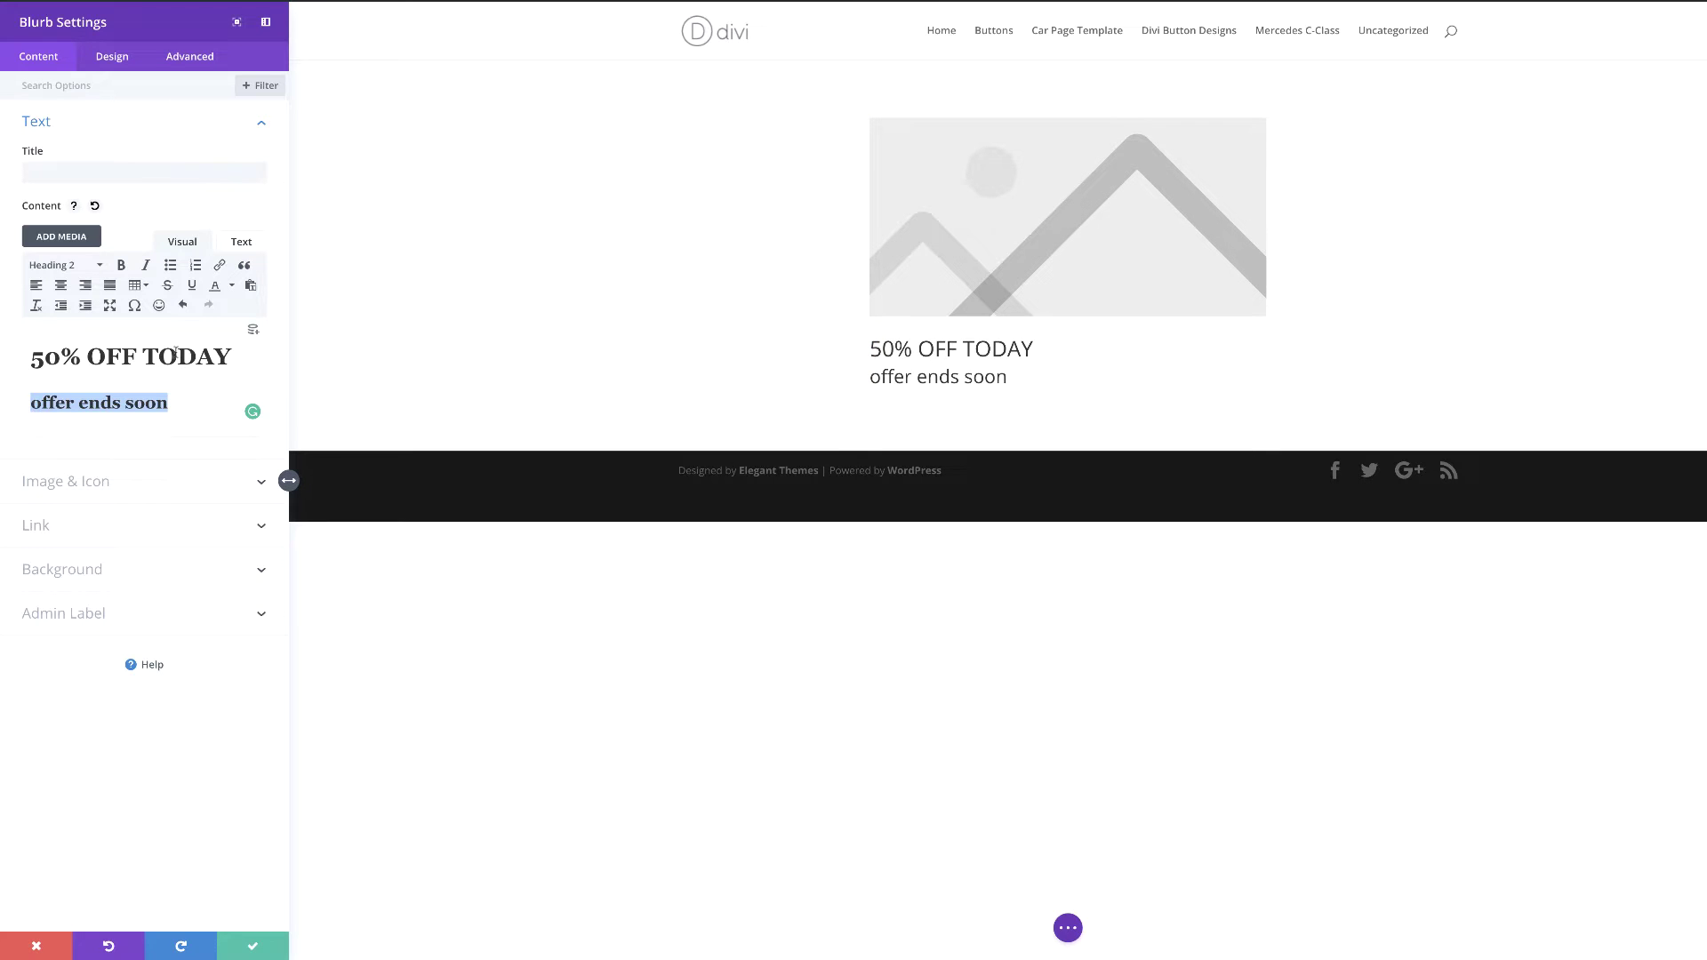
{"action": "left_click", "coordinate": [98, 172]}
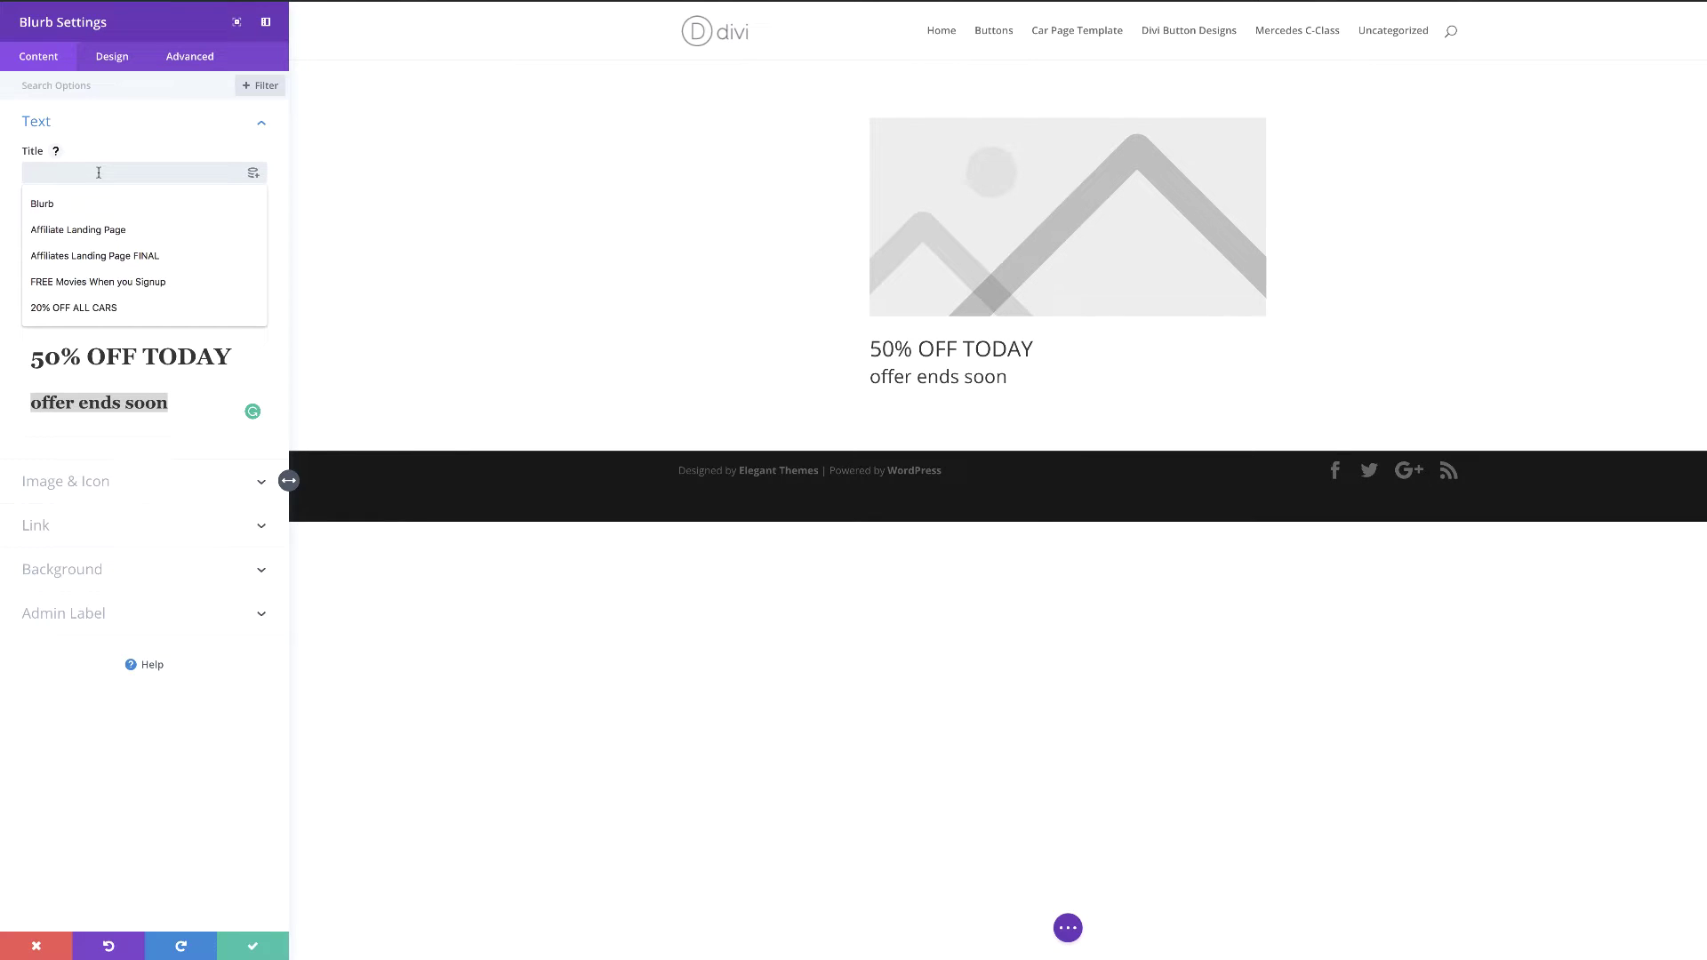
{"action": "type", "text": "flash sale"}
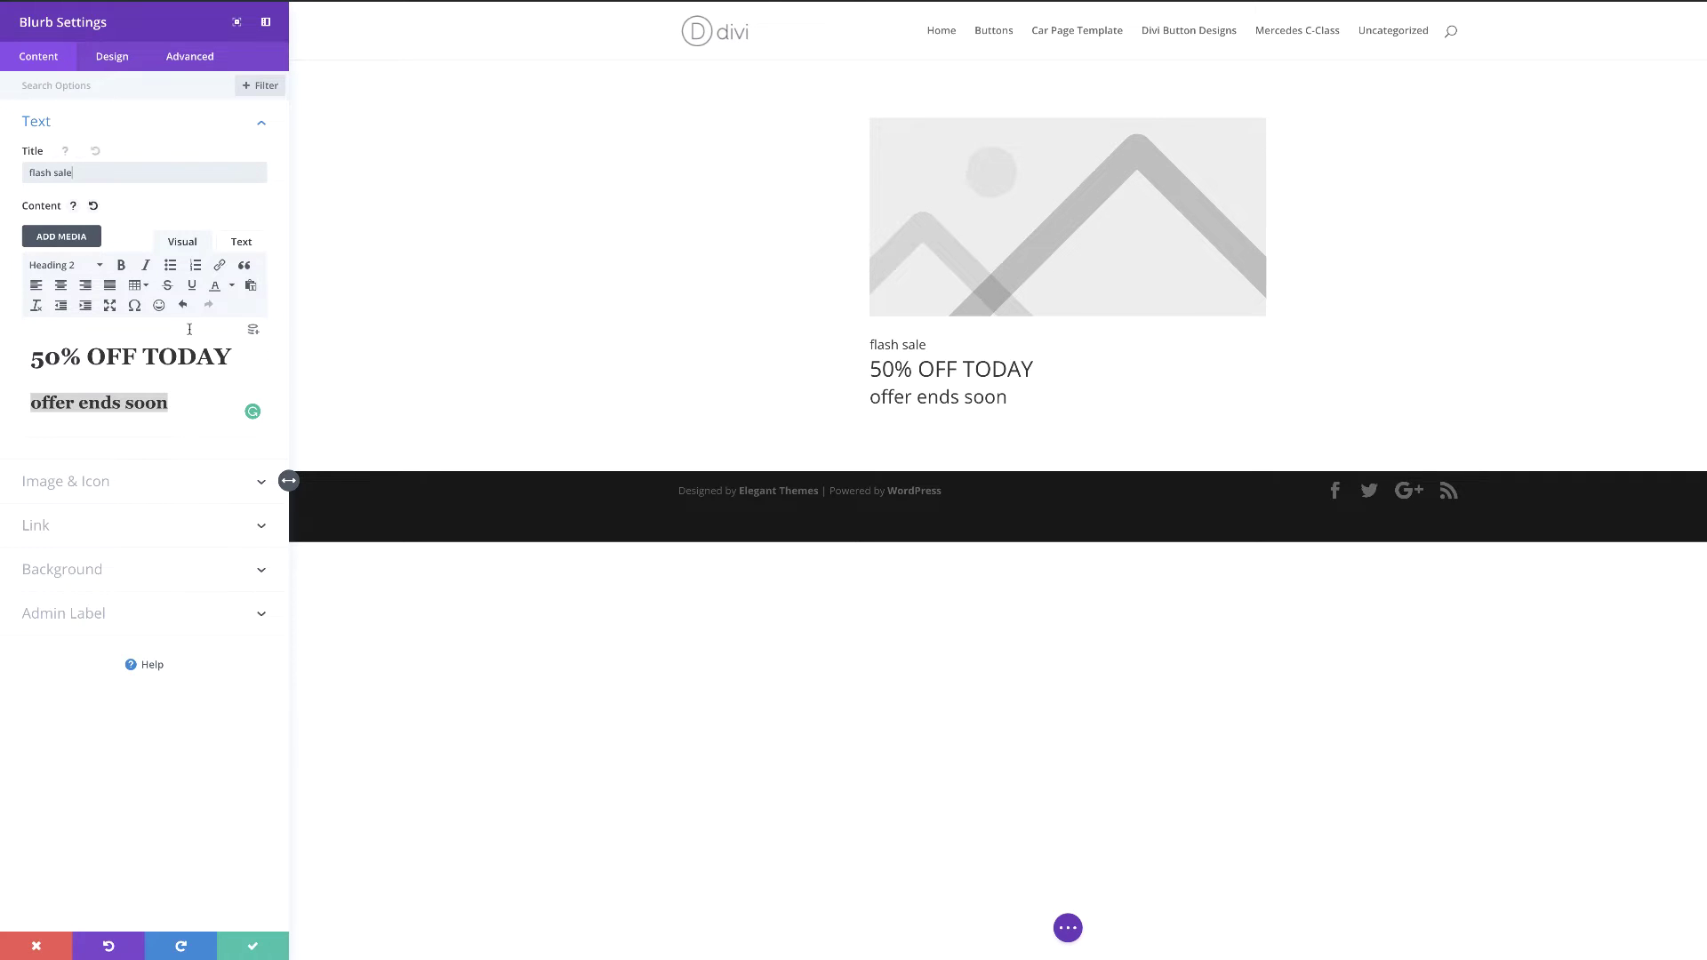
Remove the blurb's placeholder image and use the tag icon instead.
{"action": "left_click", "coordinate": [105, 483]}
{"action": "mouse_move", "coordinate": [245, 295]}
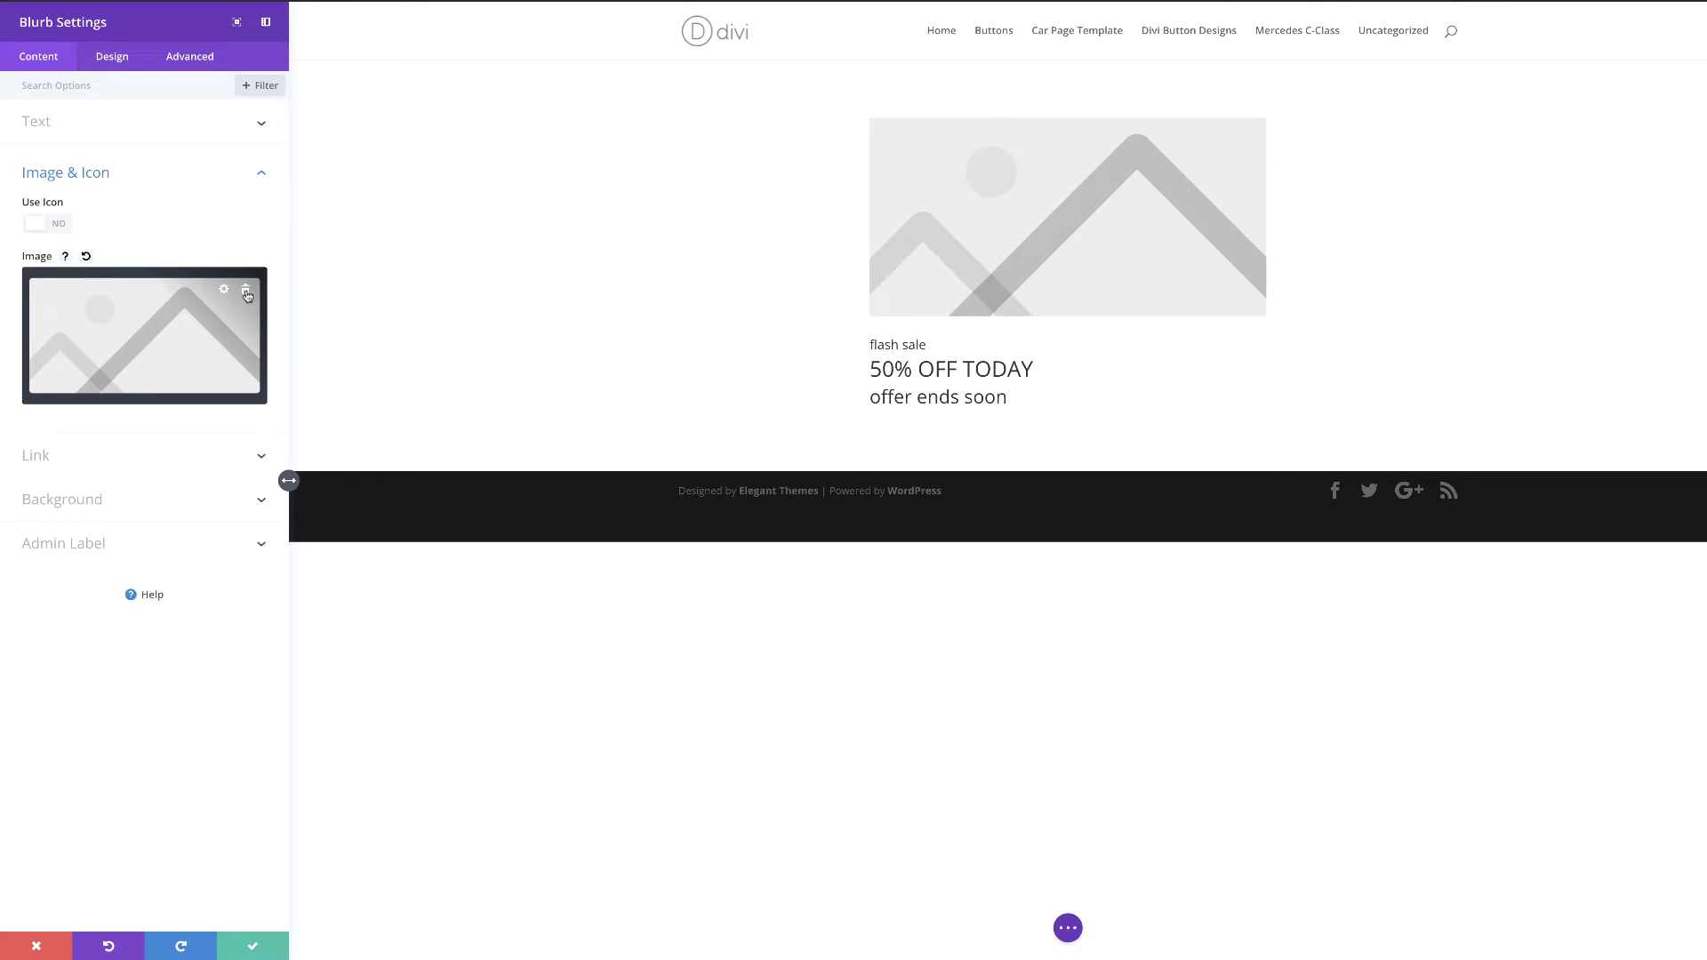
{"action": "left_click", "coordinate": [247, 294]}
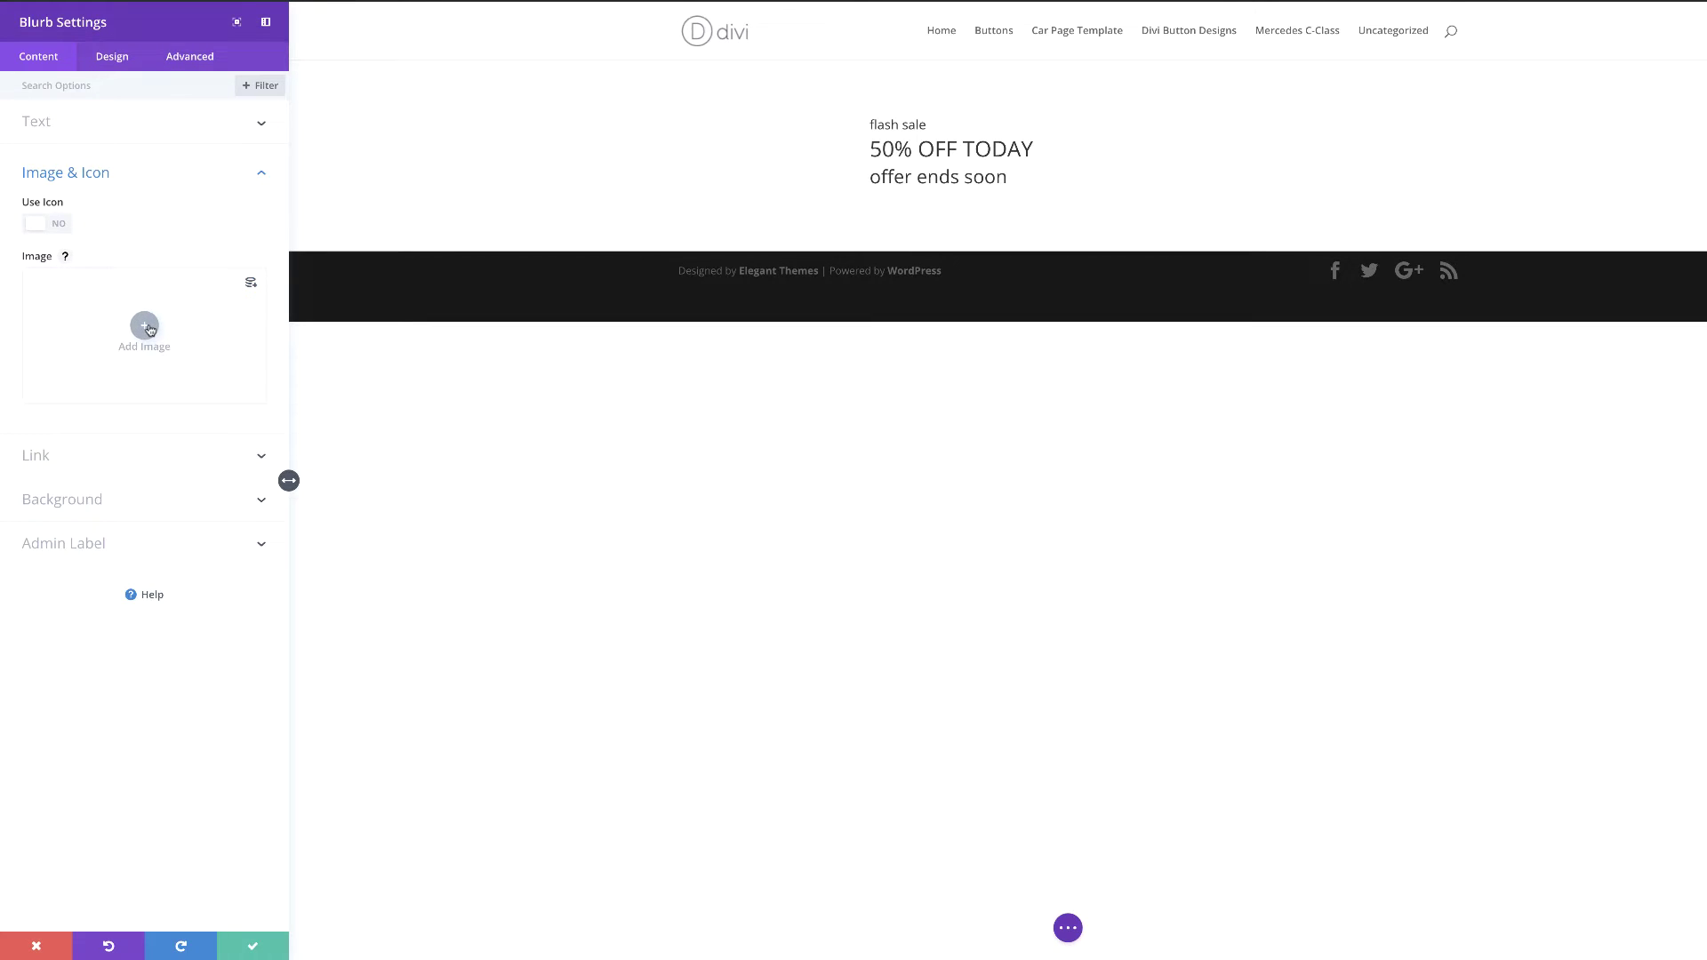
{"action": "left_click", "coordinate": [61, 227]}
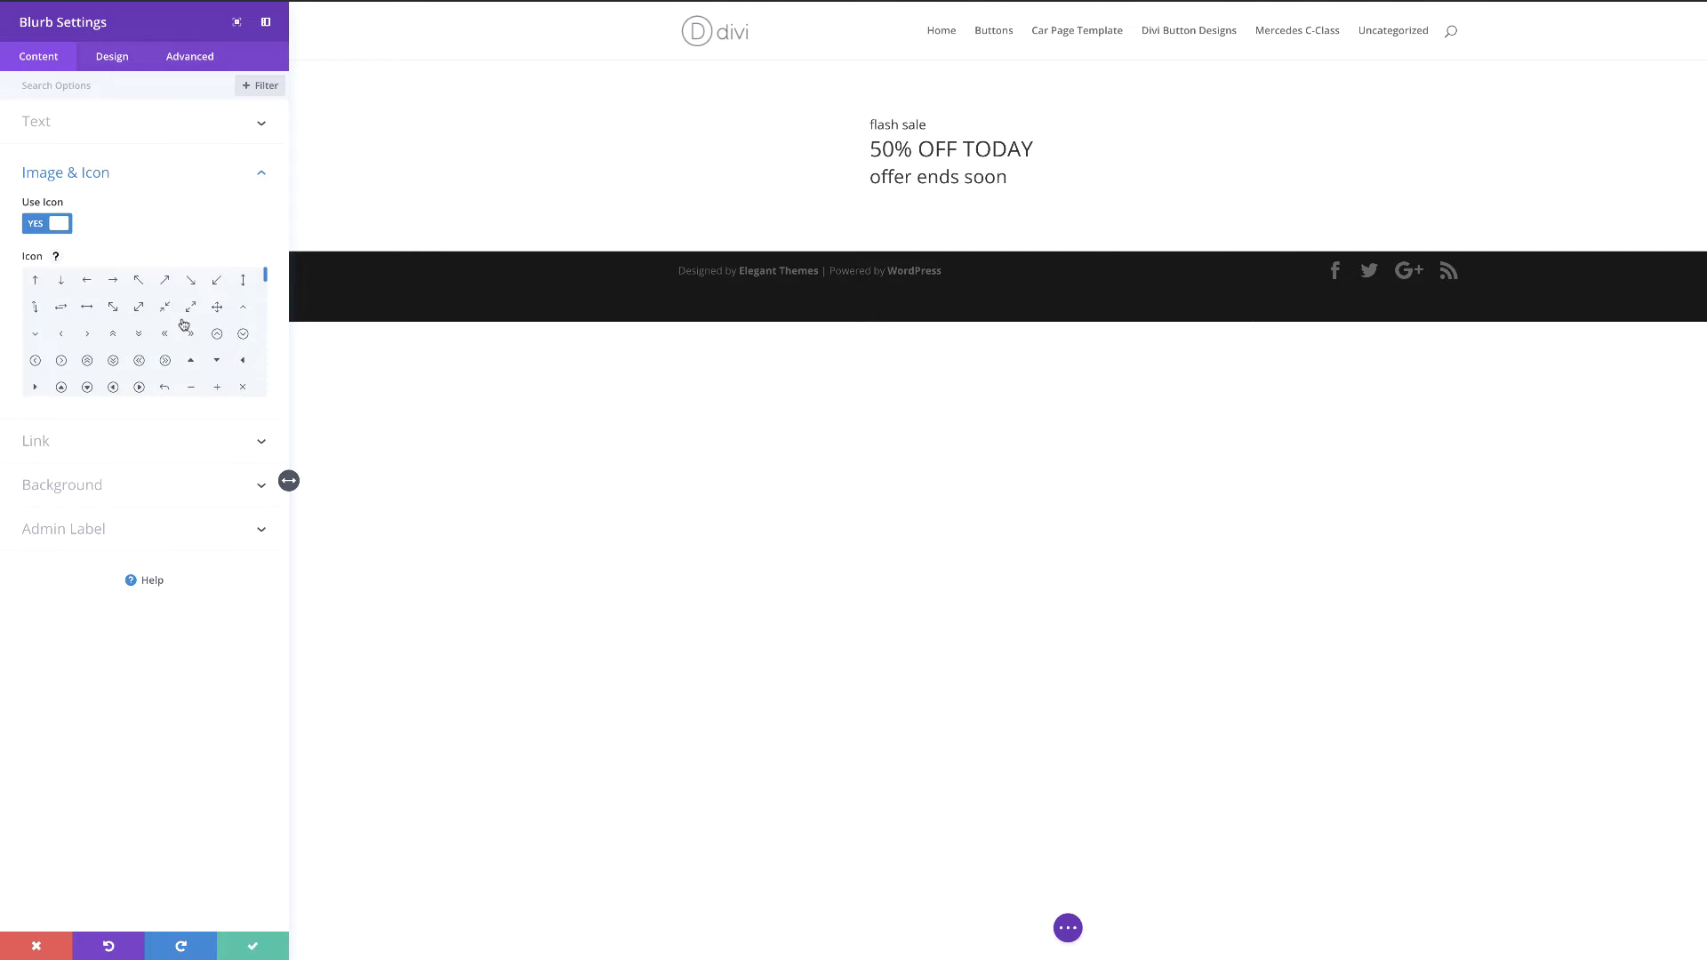
{"action": "left_click_drag", "start_coordinate": [264, 281], "coordinate": [264, 307]}
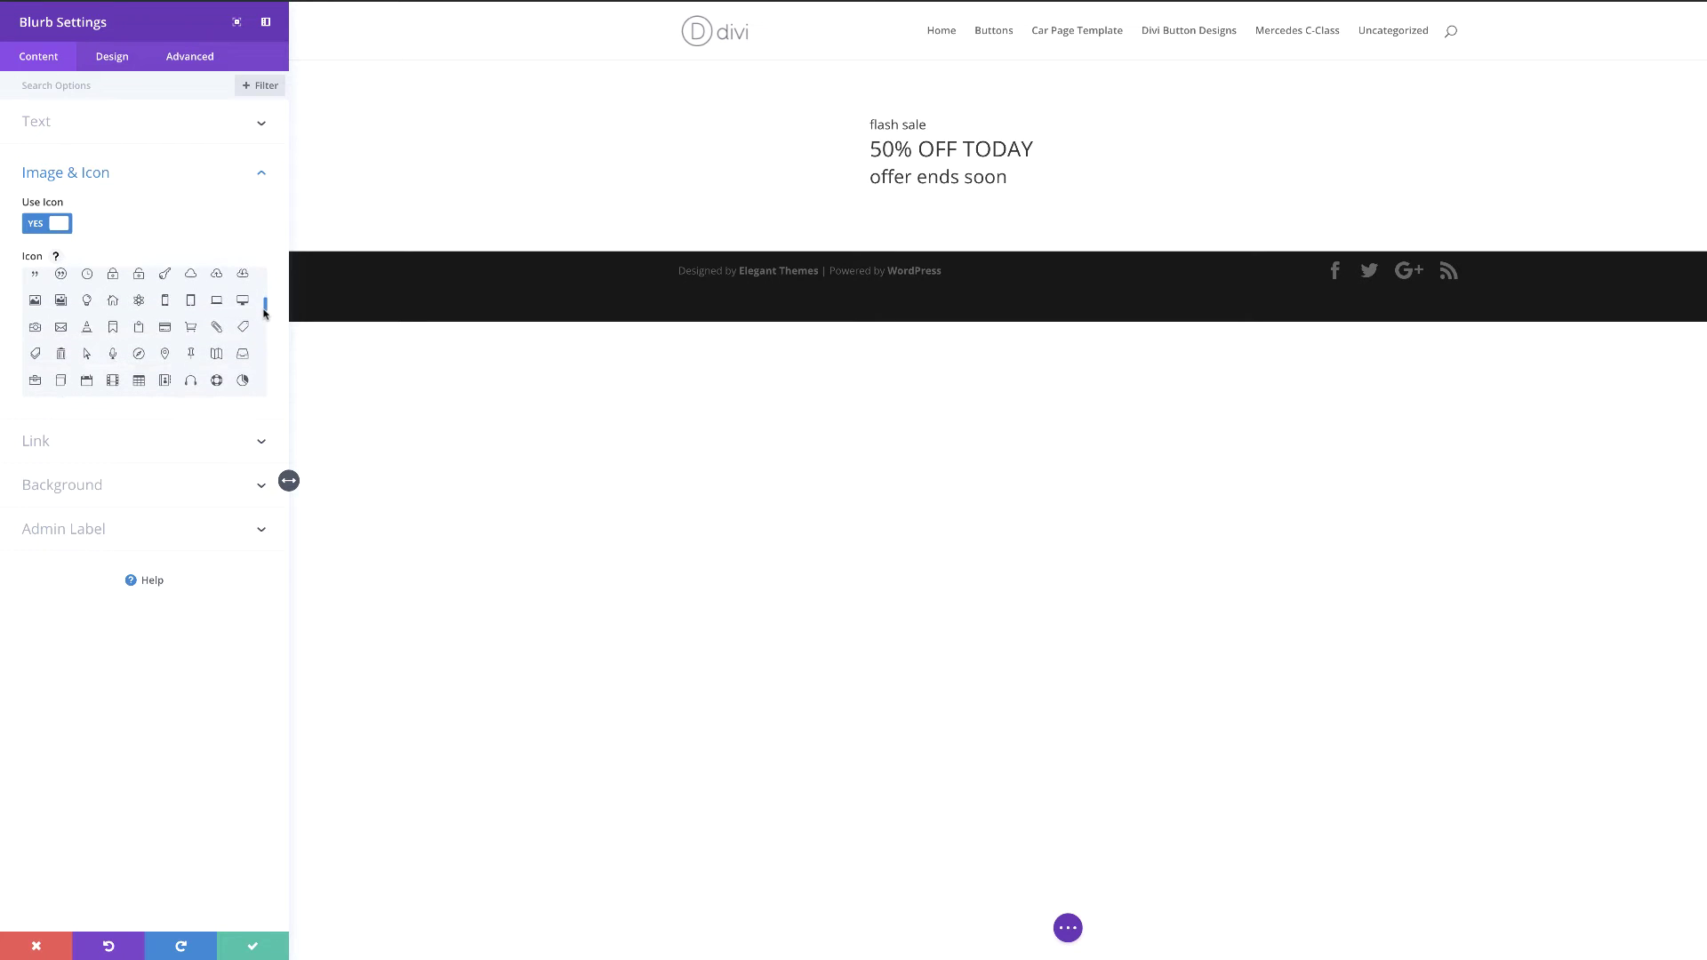
{"action": "left_click", "coordinate": [36, 356]}
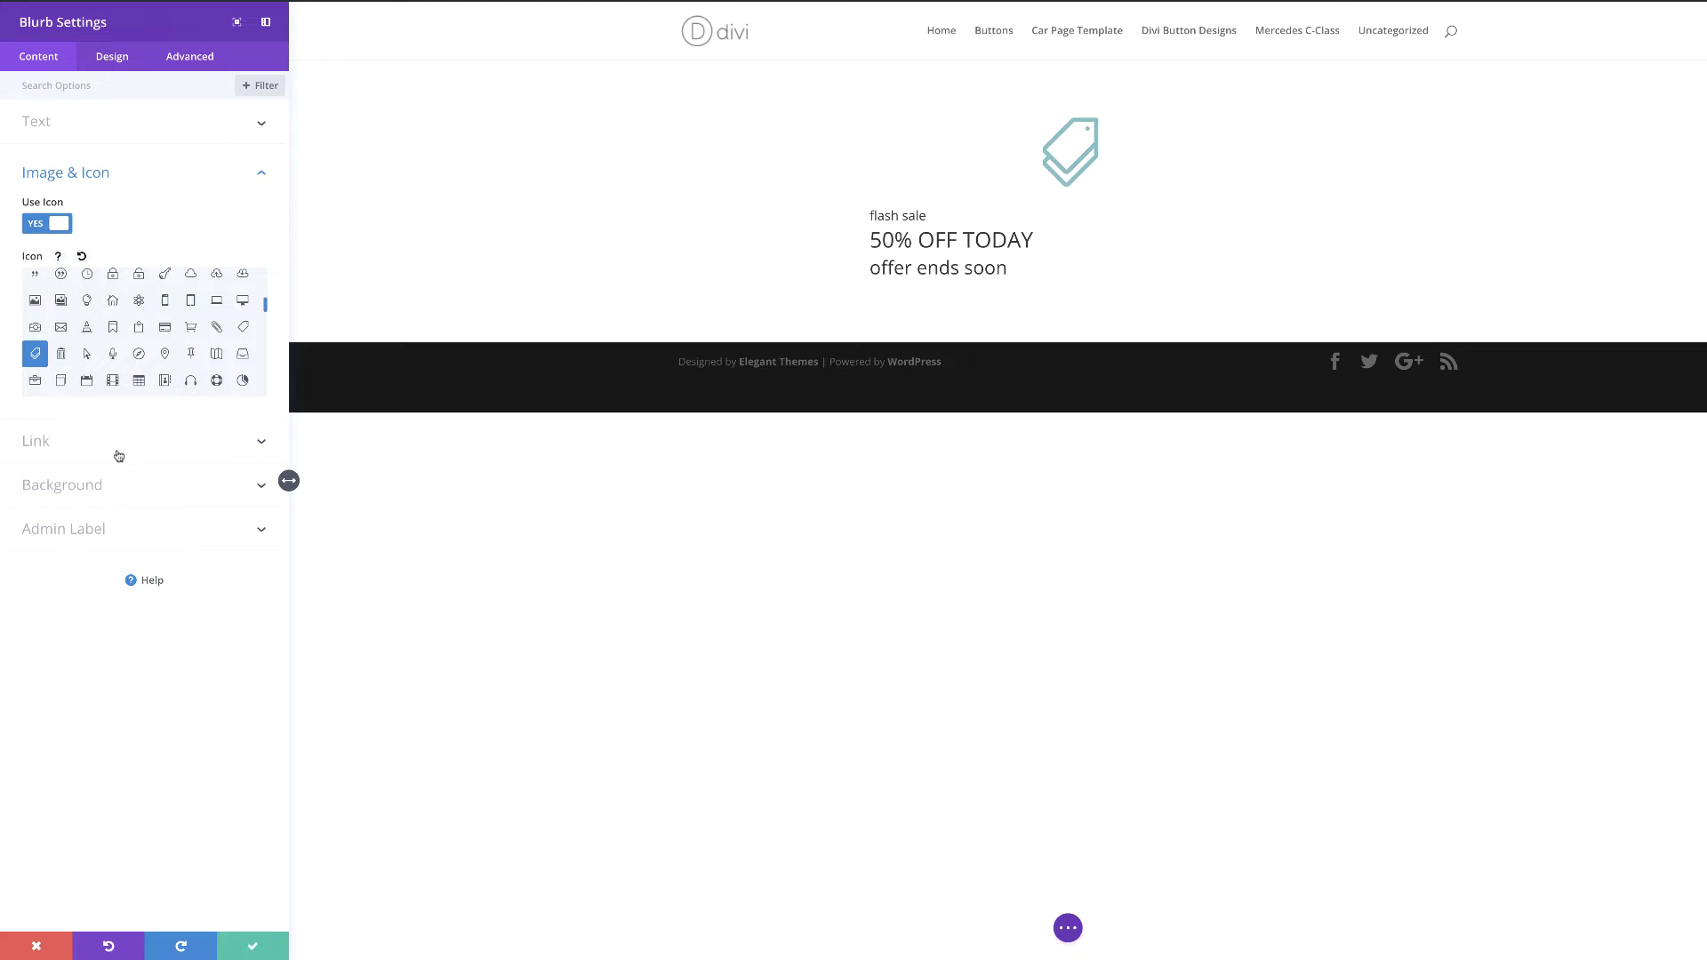
{"action": "left_click", "coordinate": [83, 487]}
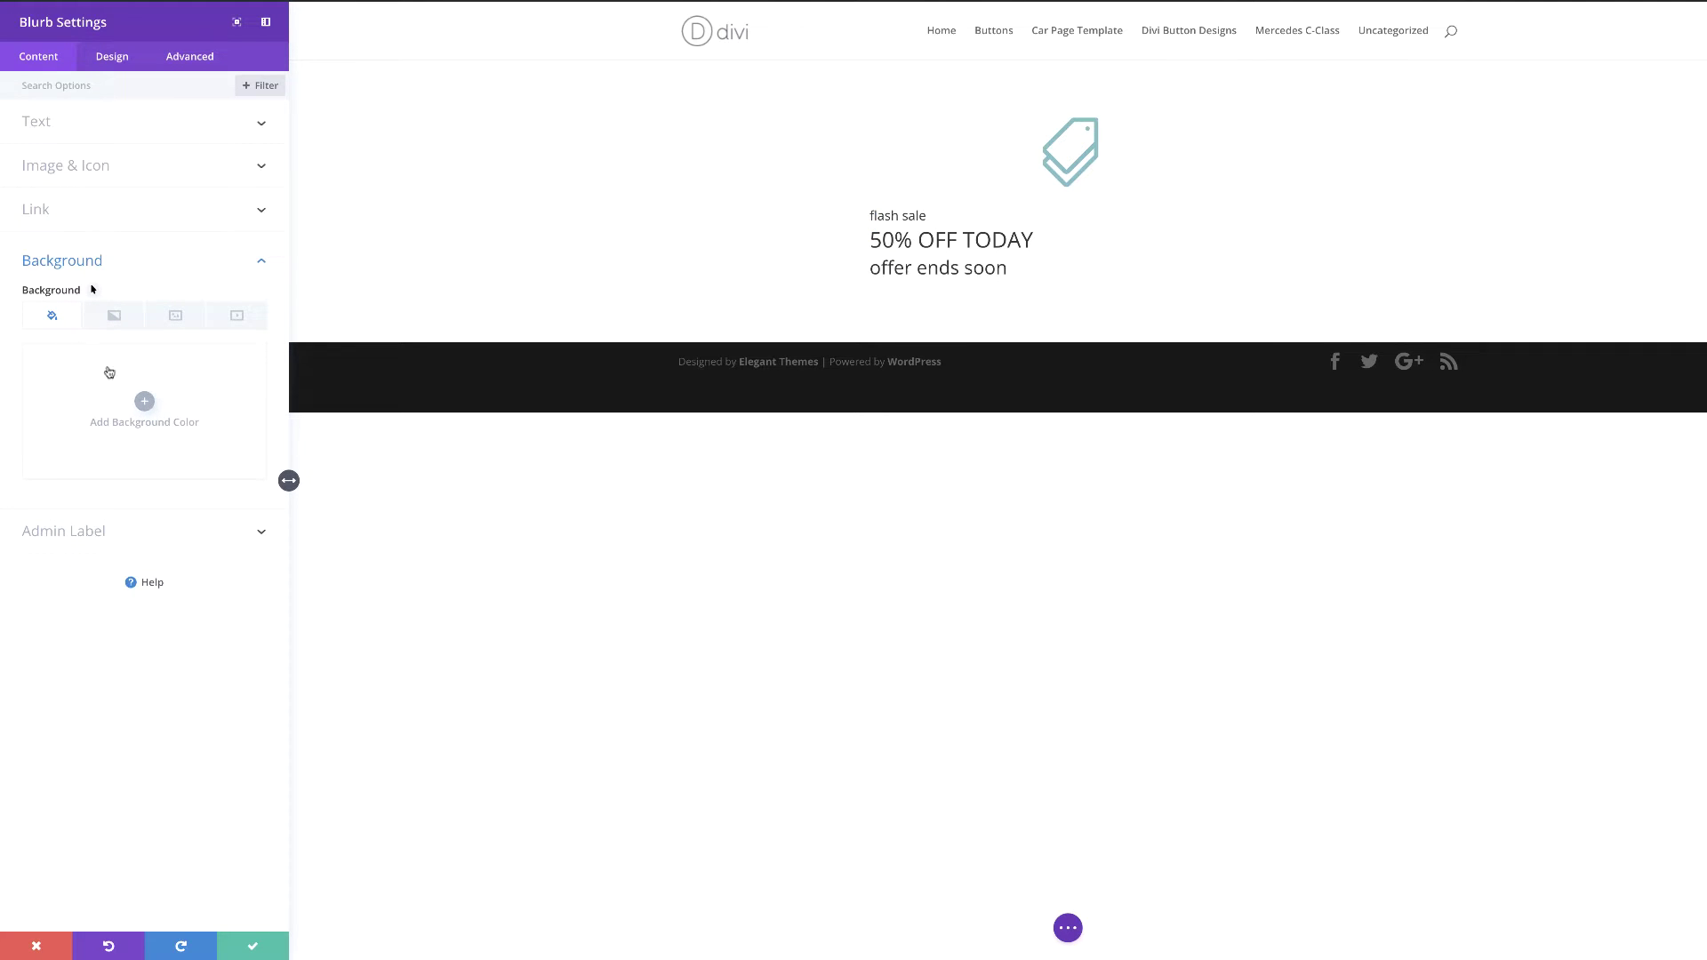
Give the blurb a black background colour plus the silver Mercedes background image blended with Multiply.
{"action": "left_click", "coordinate": [144, 401]}
{"action": "left_click", "coordinate": [43, 482]}
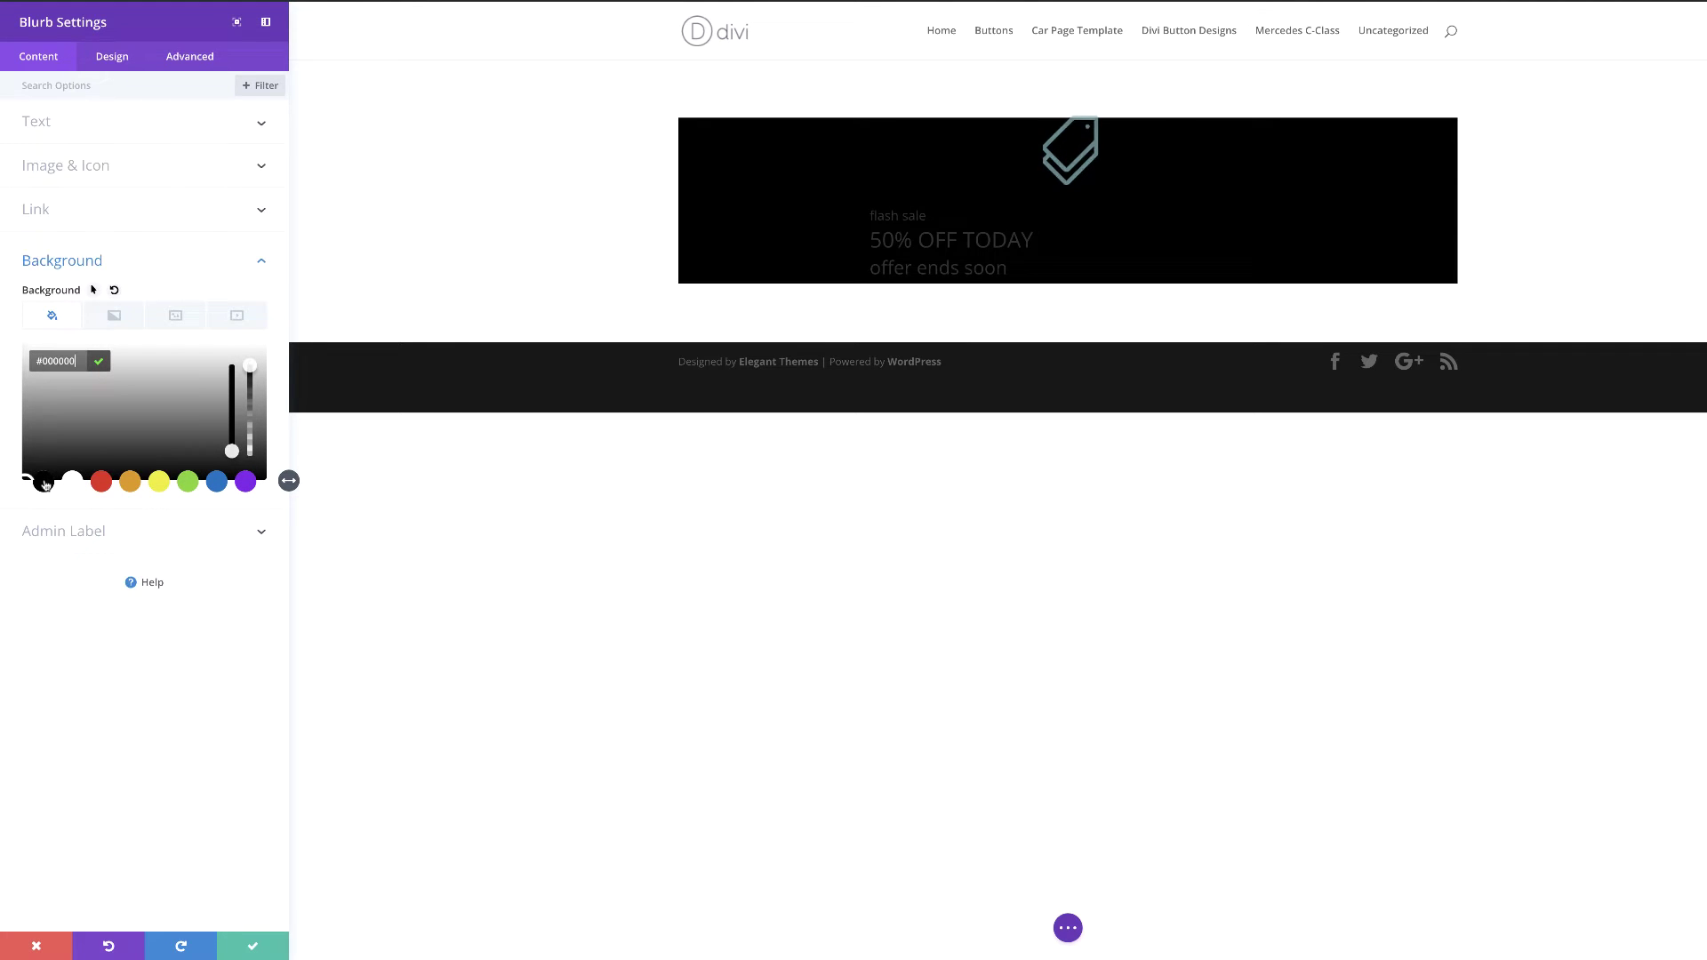
{"action": "left_click", "coordinate": [177, 318]}
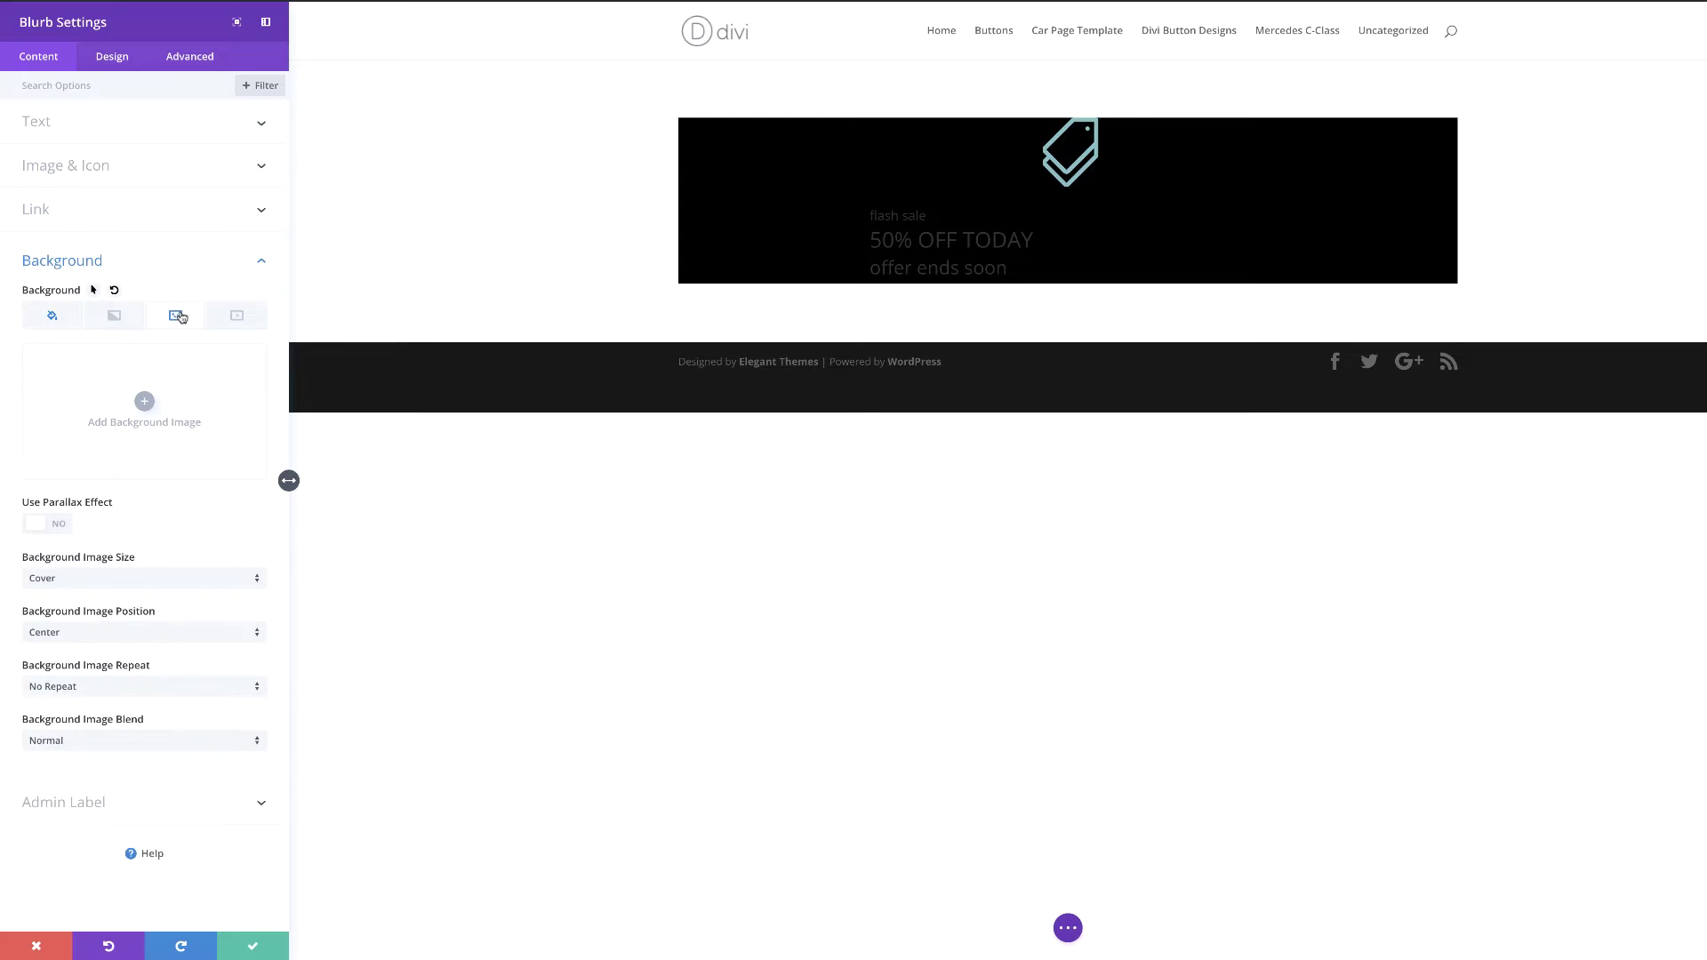
{"action": "left_click", "coordinate": [145, 403]}
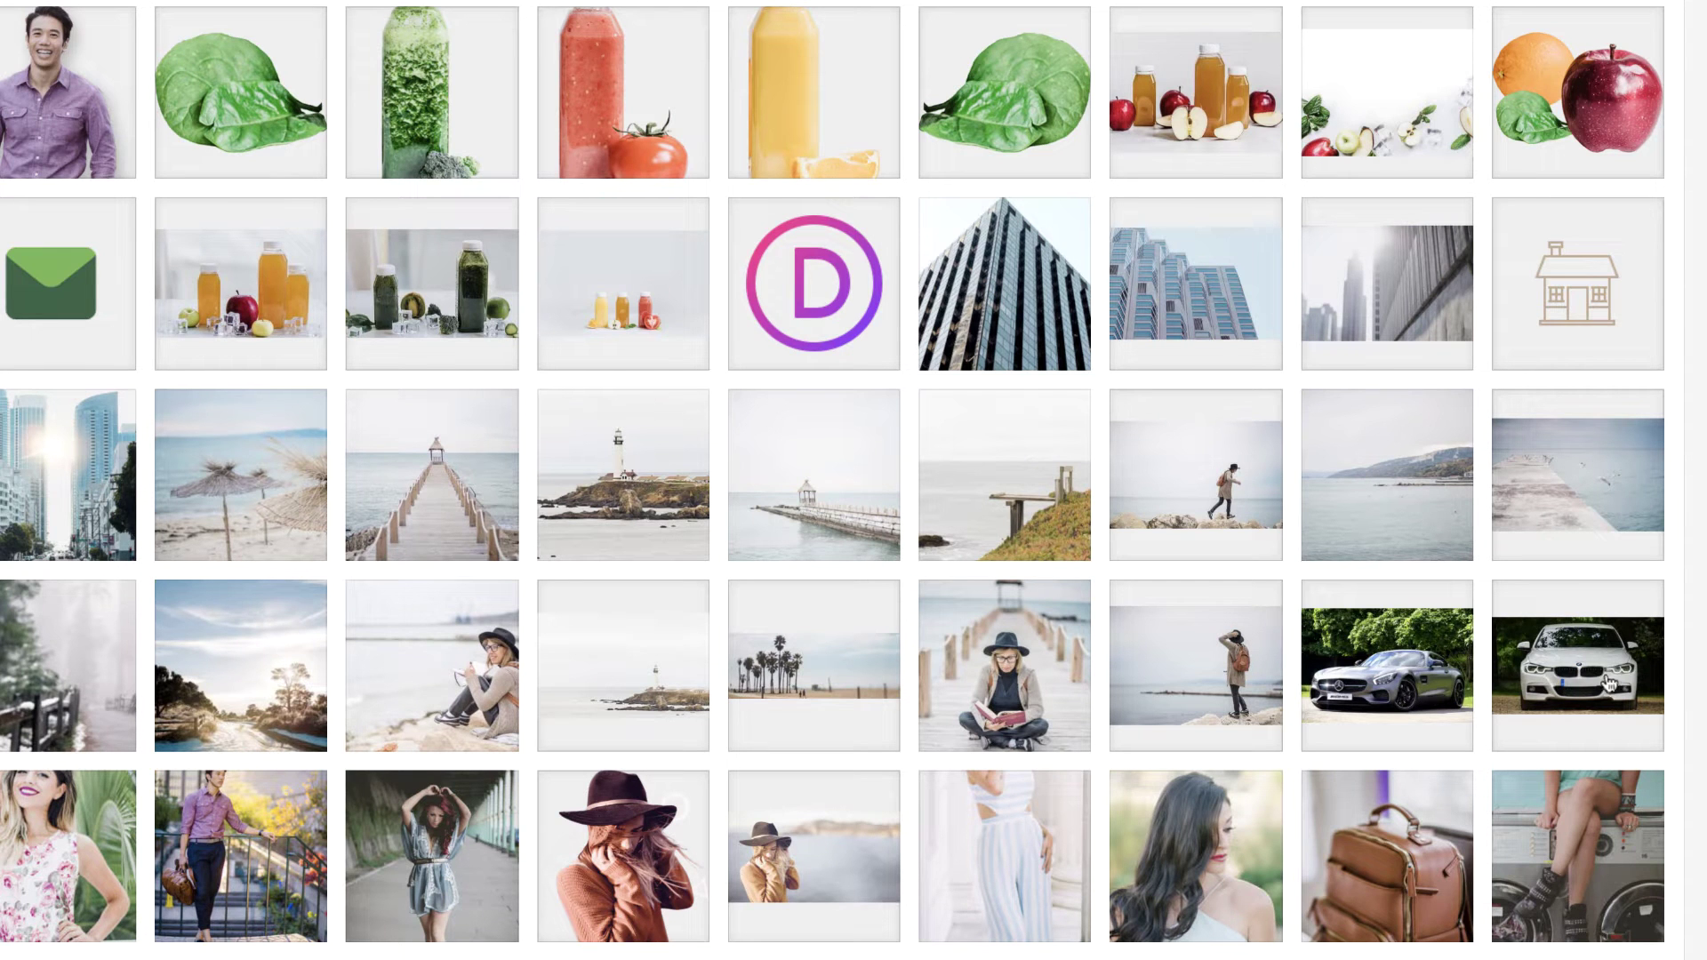
{"action": "left_click", "coordinate": [1423, 693]}
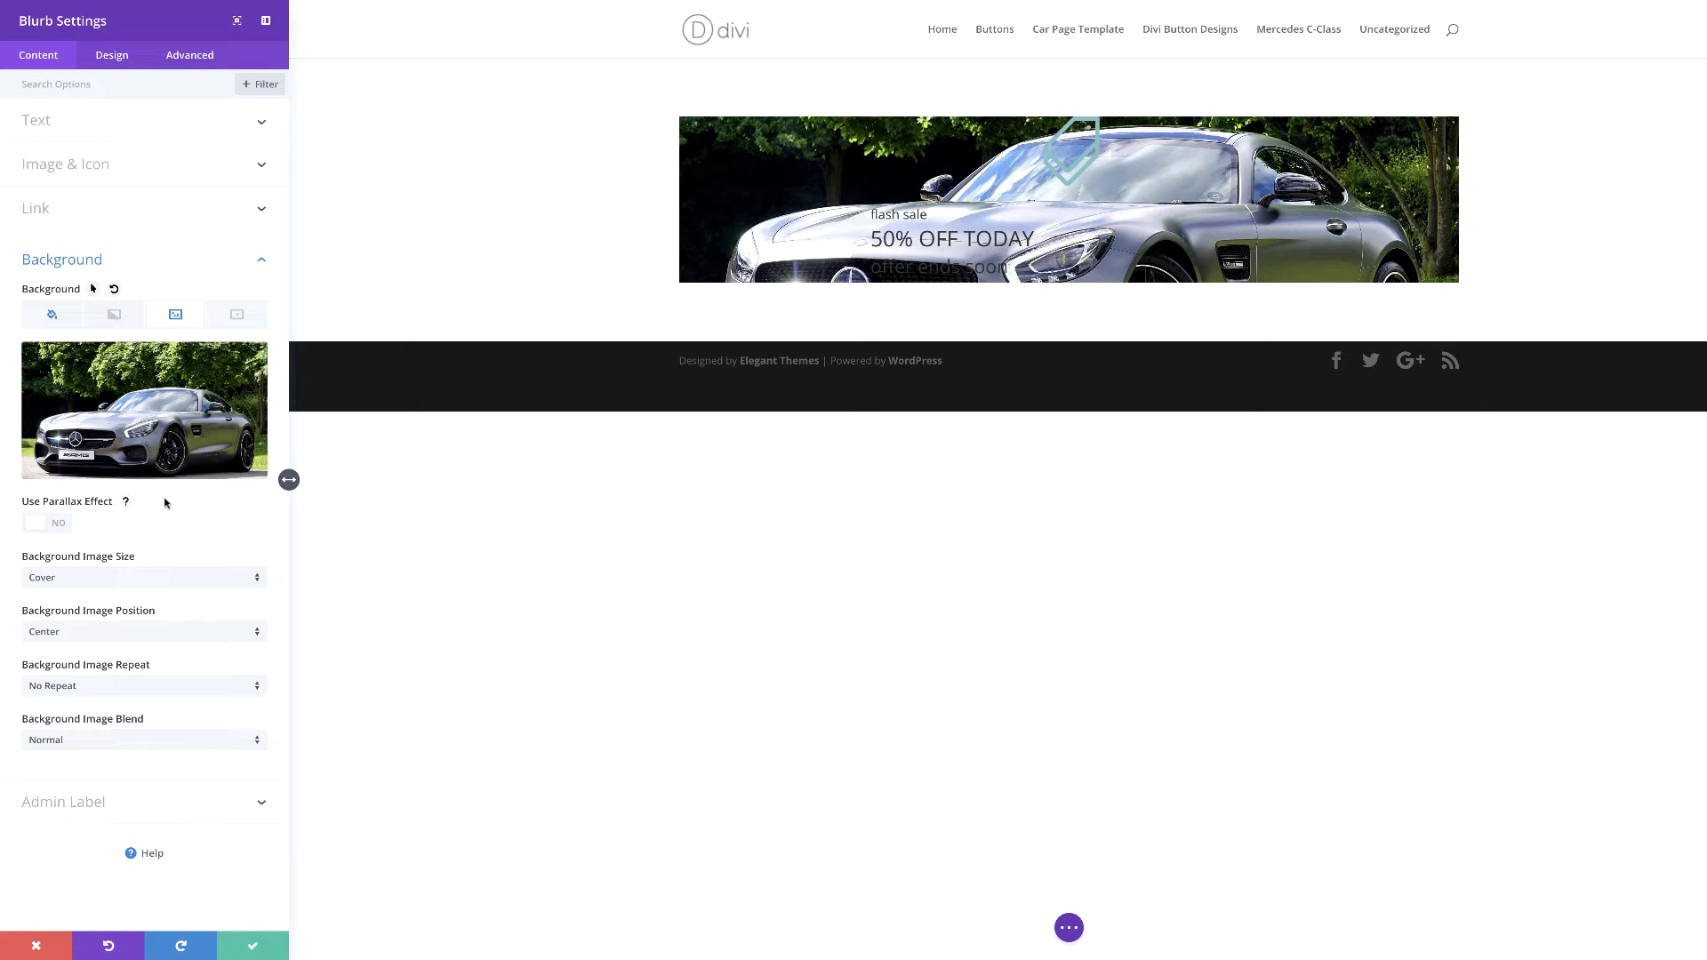
{"action": "left_click", "coordinate": [104, 746]}
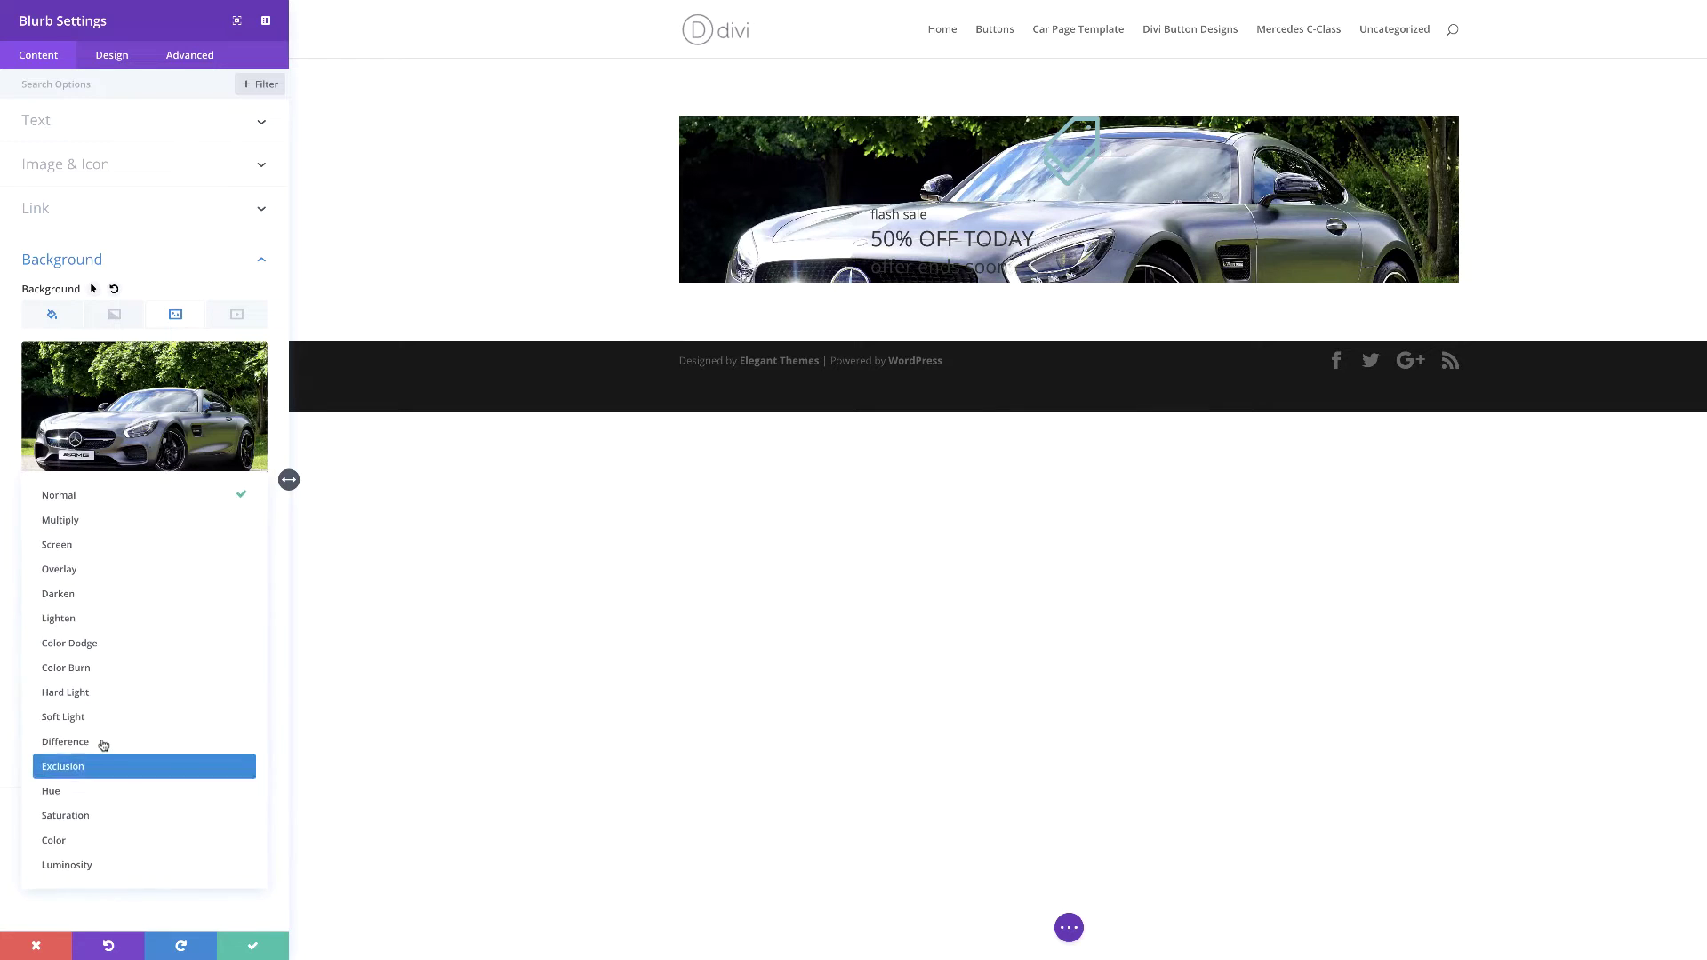
{"action": "left_click", "coordinate": [80, 521]}
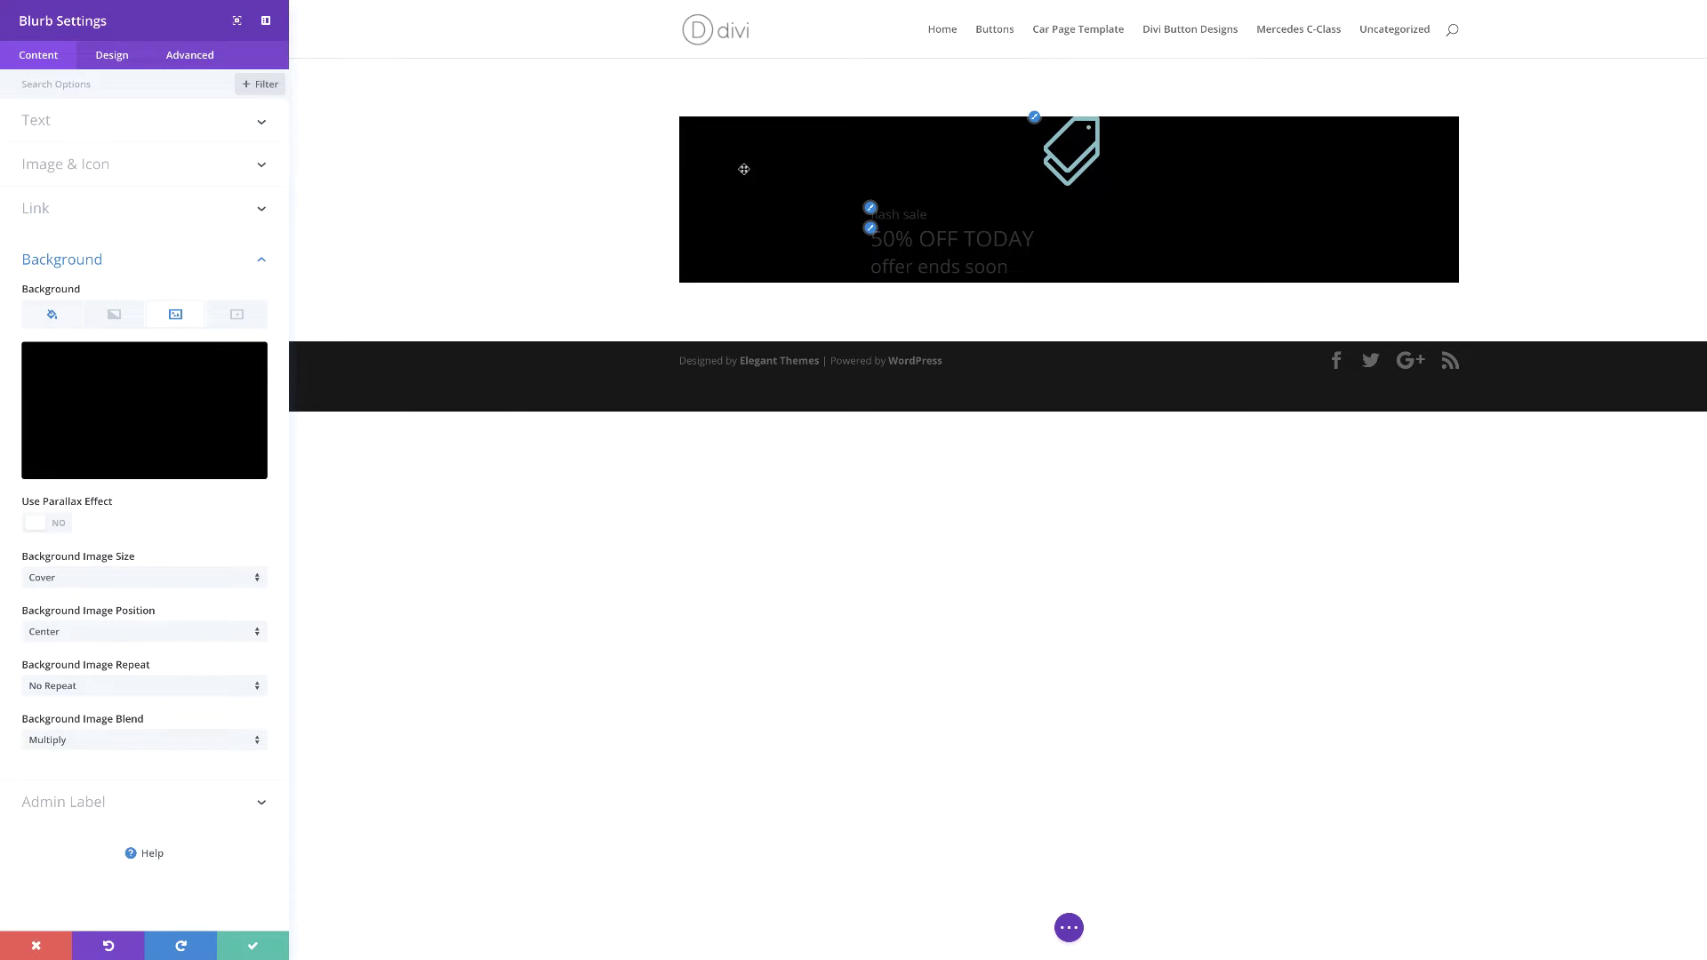
Lower the black background colour's opacity to rgba(0,0,0,0.75) so the car shows through.
{"action": "left_click", "coordinate": [63, 322]}
{"action": "mouse_move", "coordinate": [244, 373]}
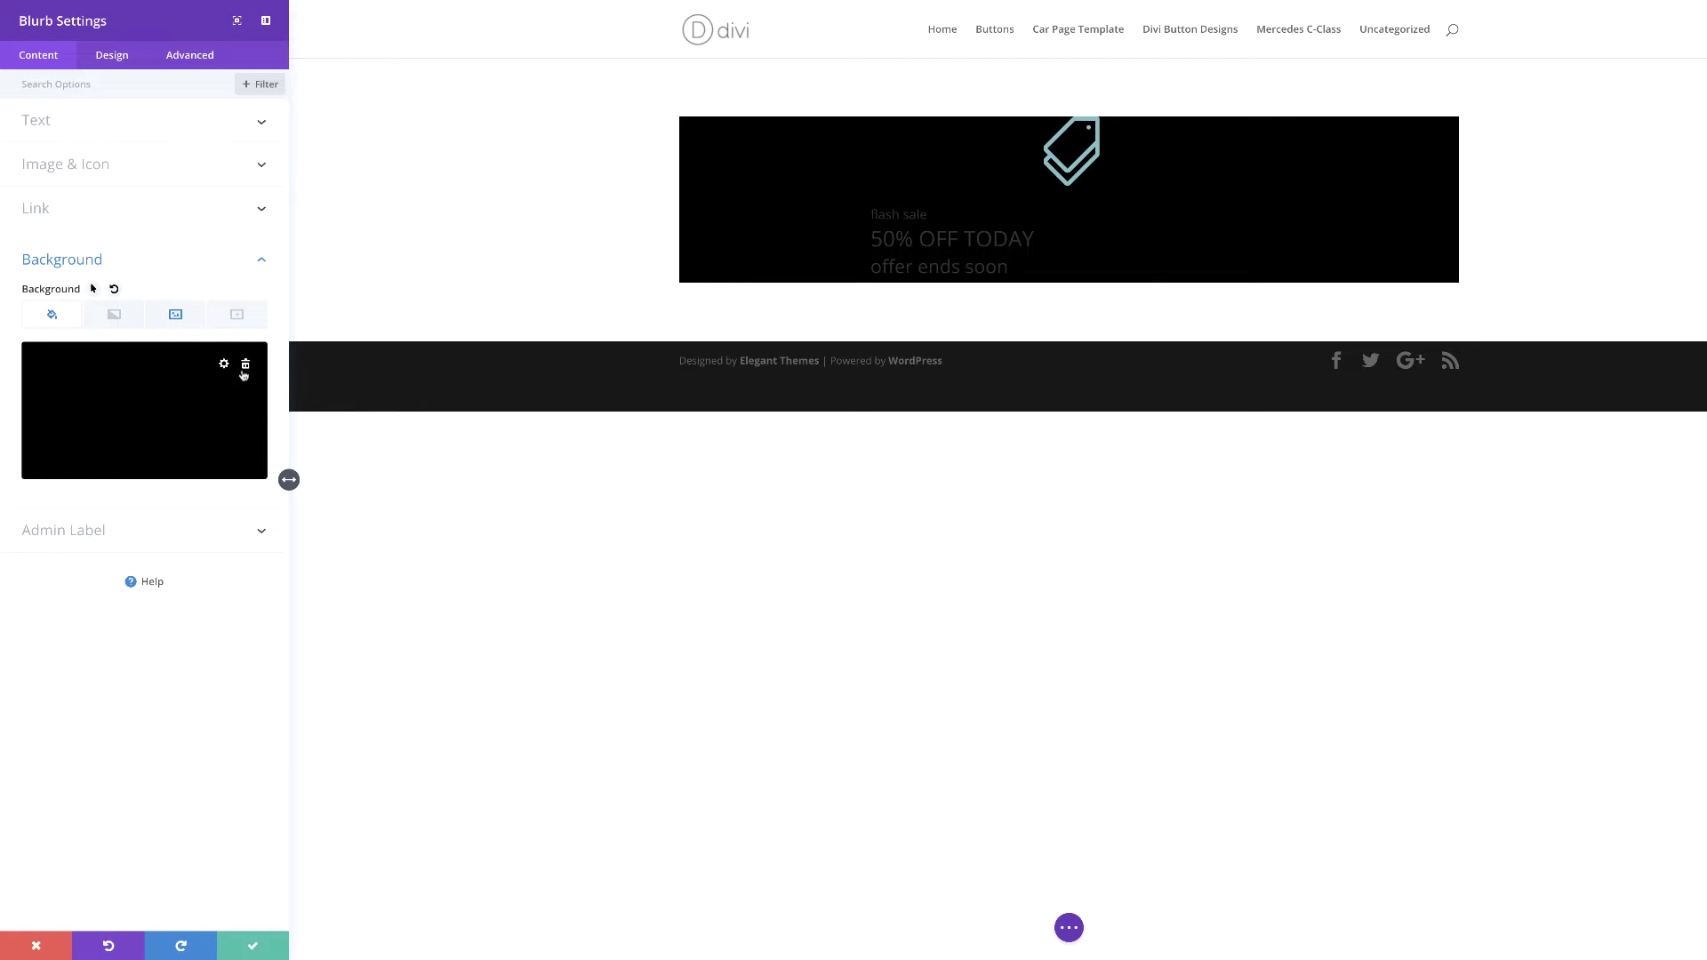
{"action": "left_click", "coordinate": [140, 401]}
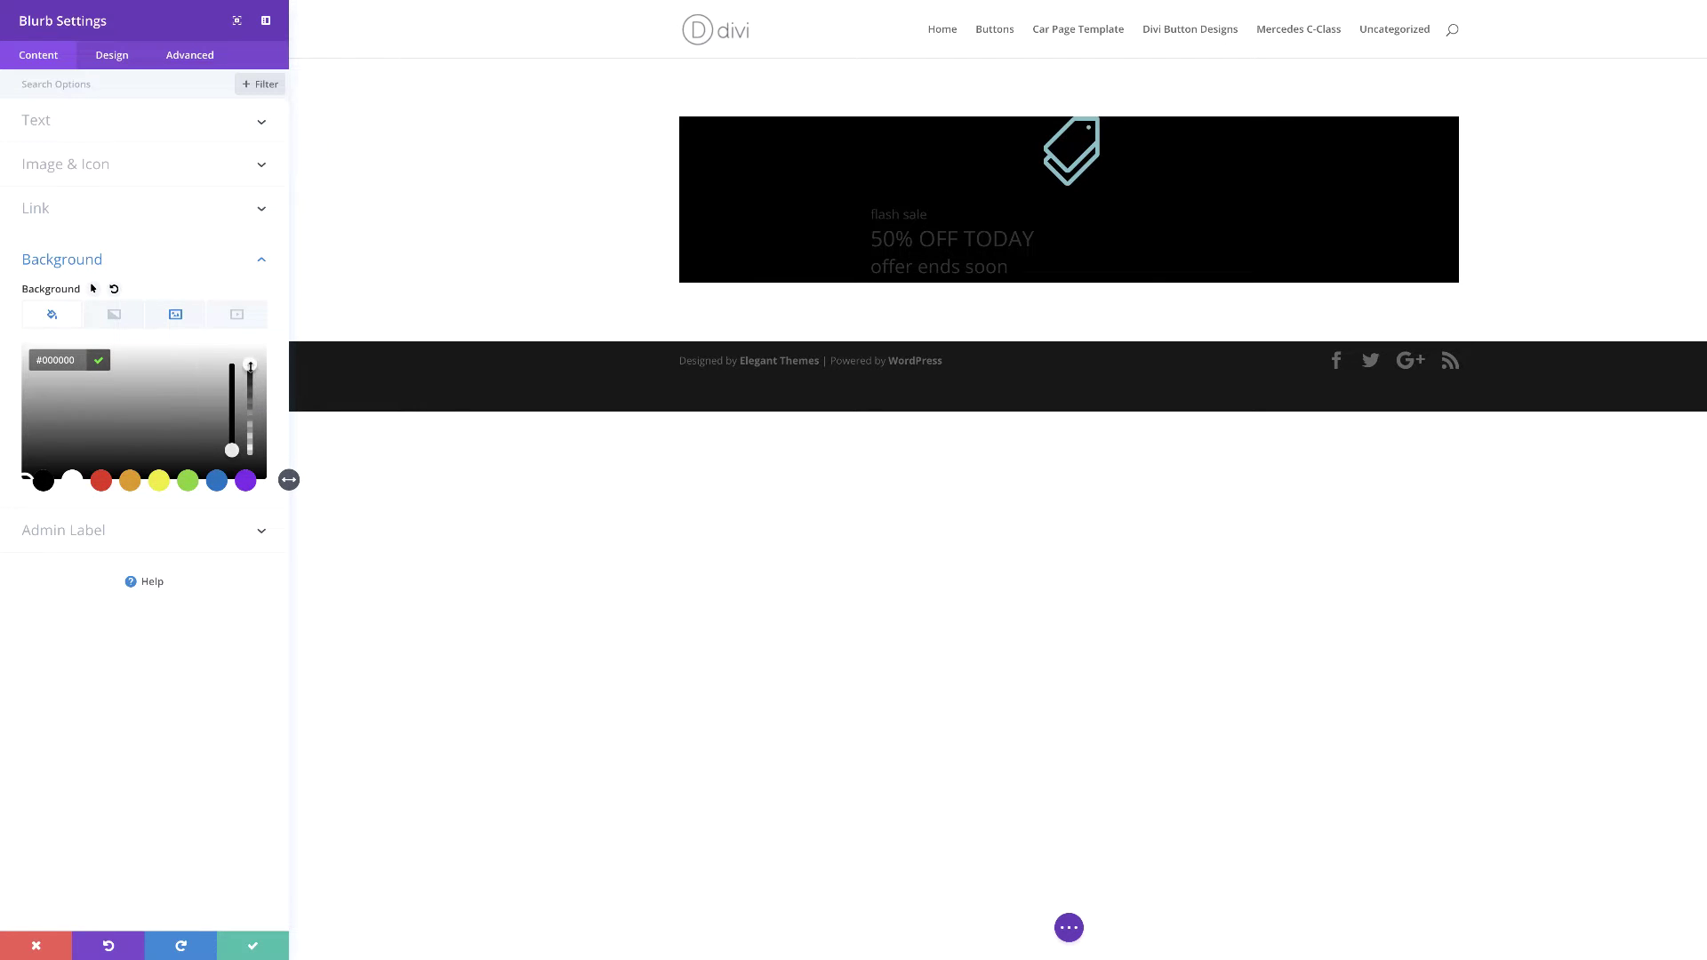
{"action": "left_click_drag", "start_coordinate": [250, 376], "coordinate": [254, 398]}
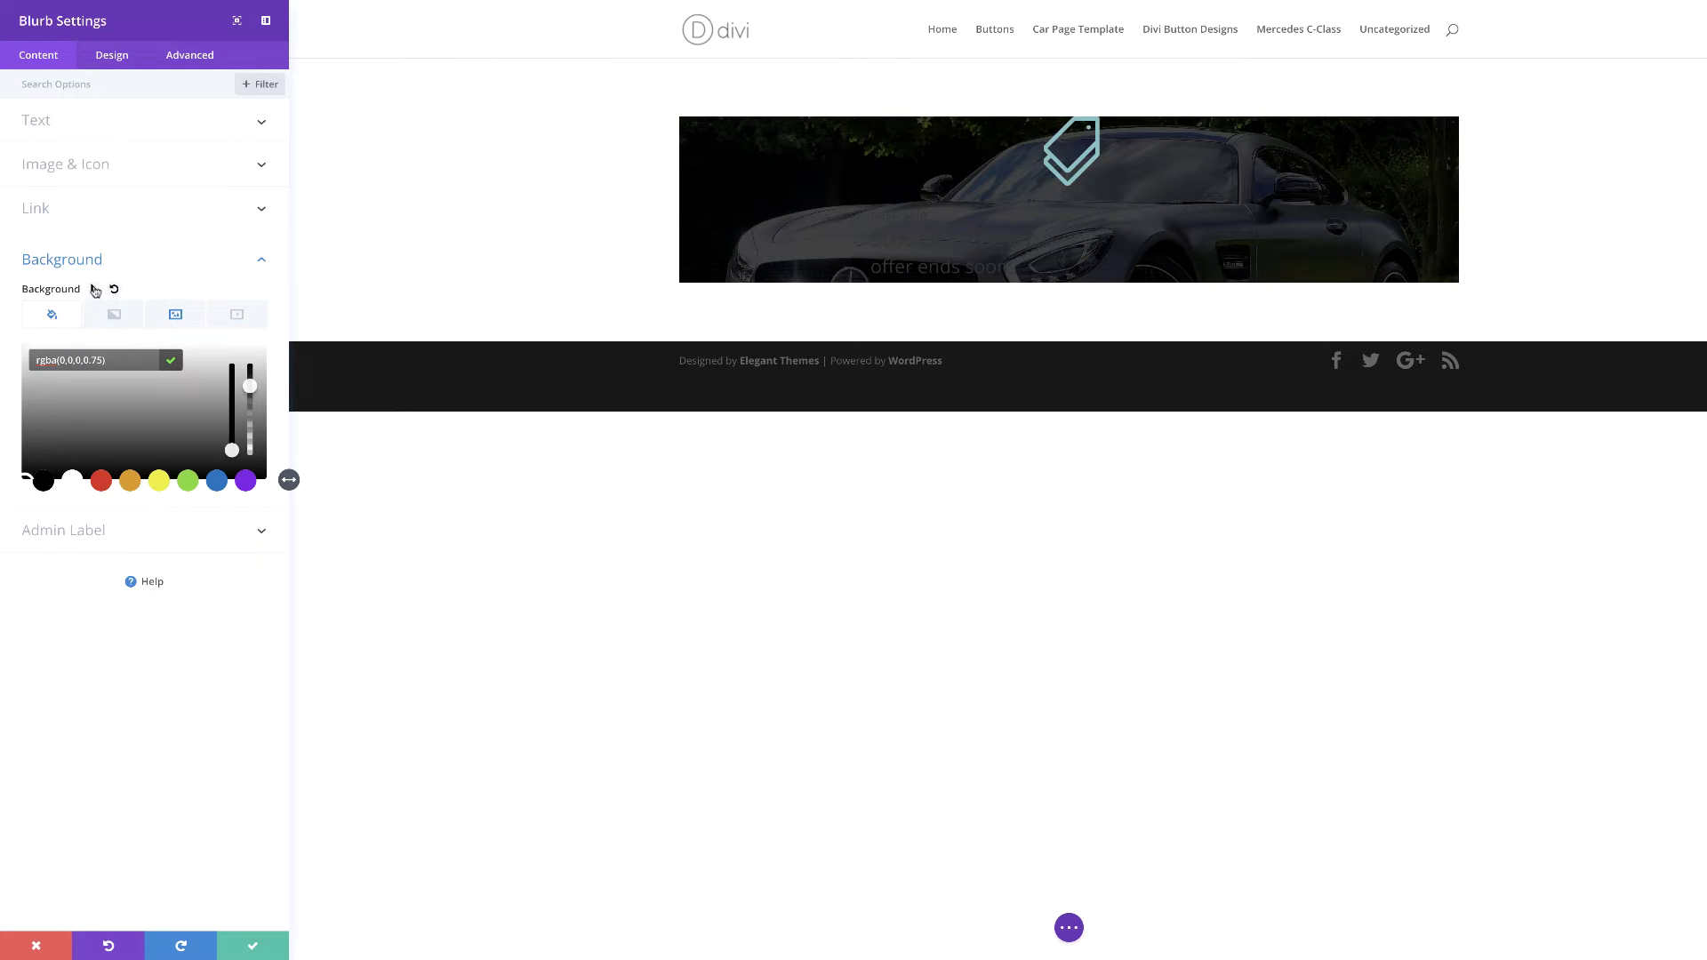
Enable a hover background and set it to a nearly opaque red tint.
{"action": "left_click", "coordinate": [93, 290]}
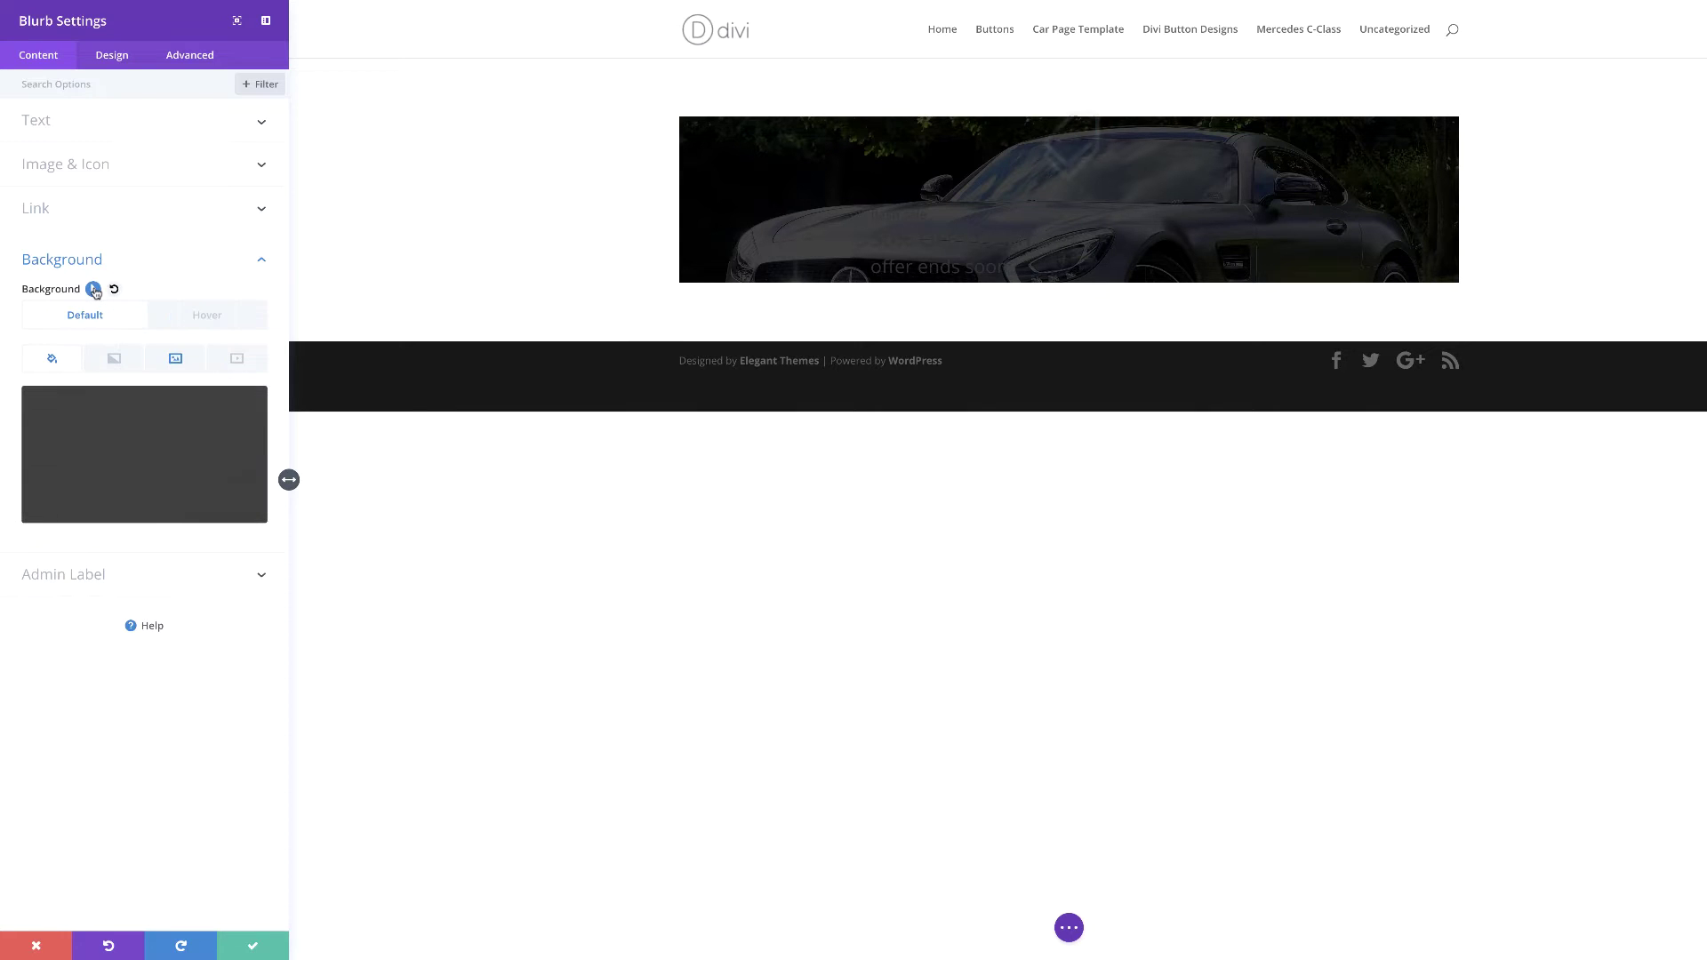
{"action": "left_click", "coordinate": [233, 323]}
{"action": "mouse_move", "coordinate": [138, 430]}
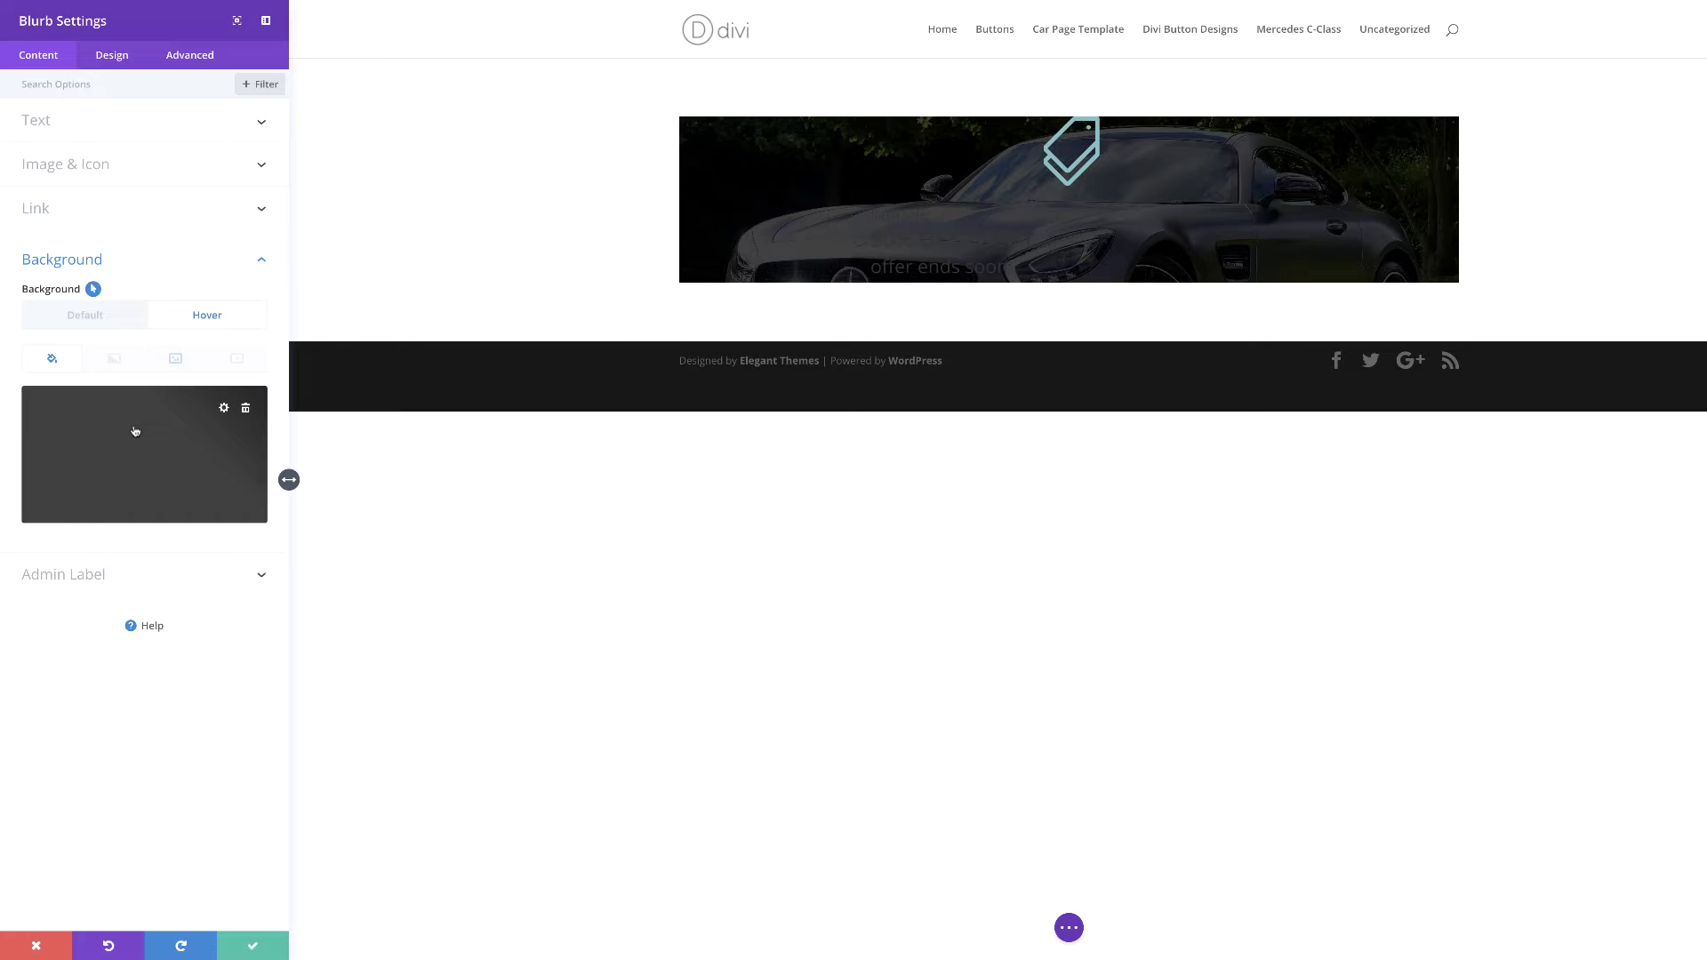
{"action": "left_click", "coordinate": [135, 432]}
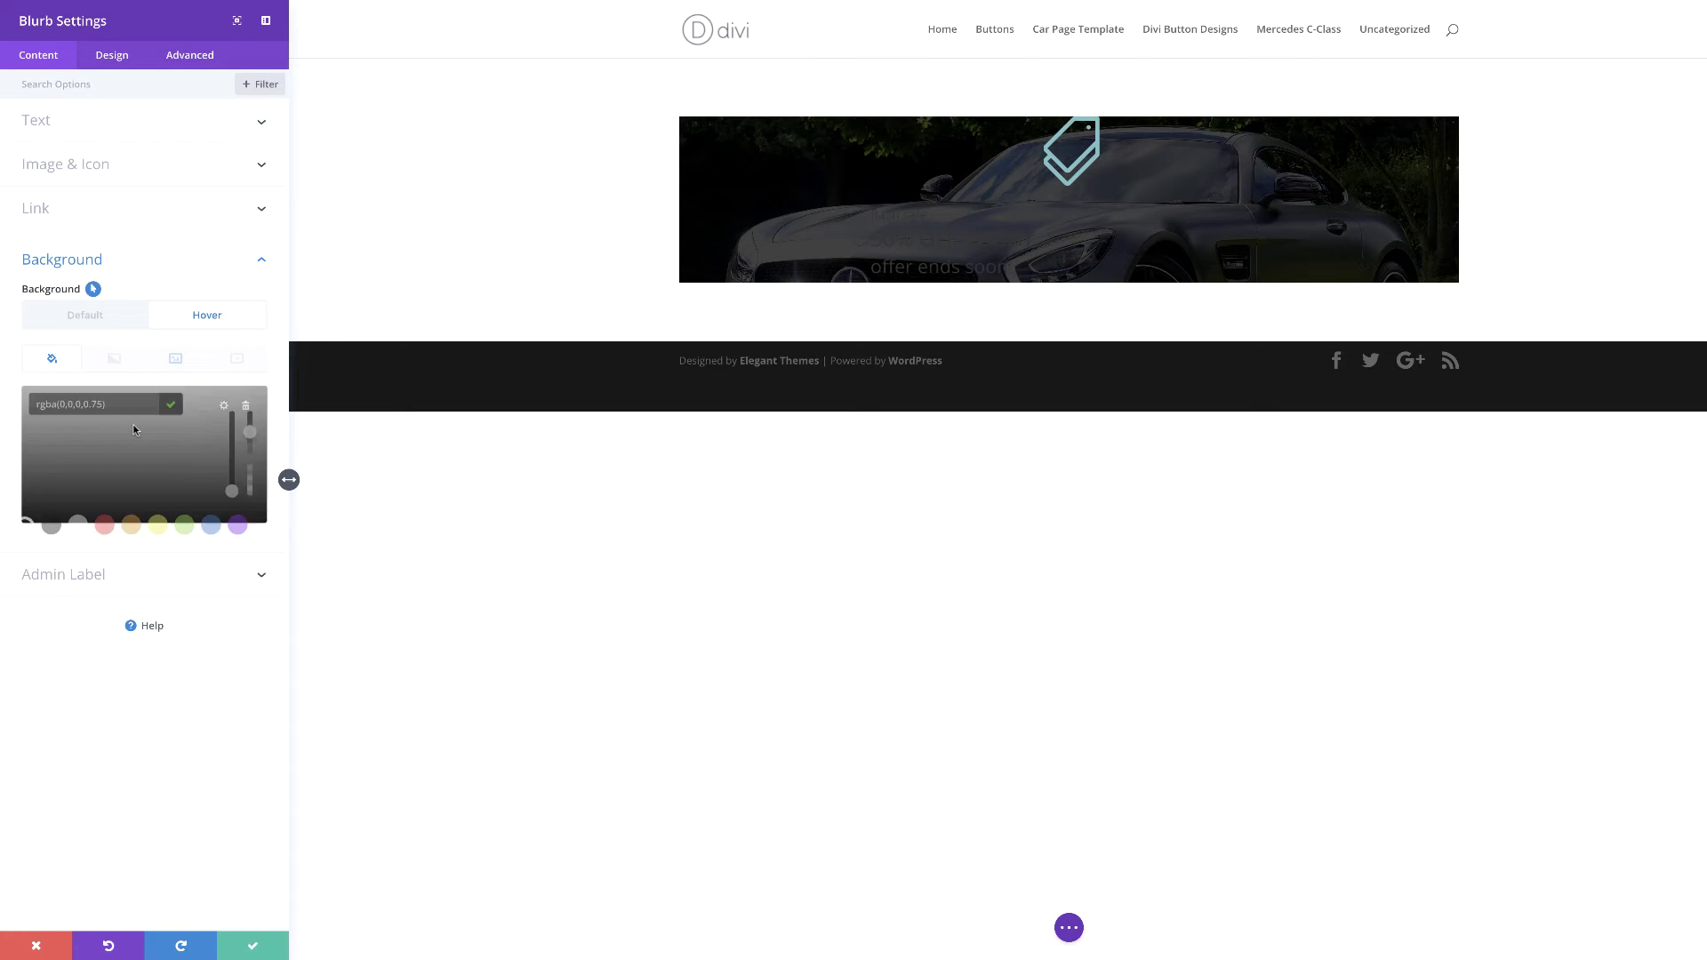
{"action": "left_click", "coordinate": [160, 527]}
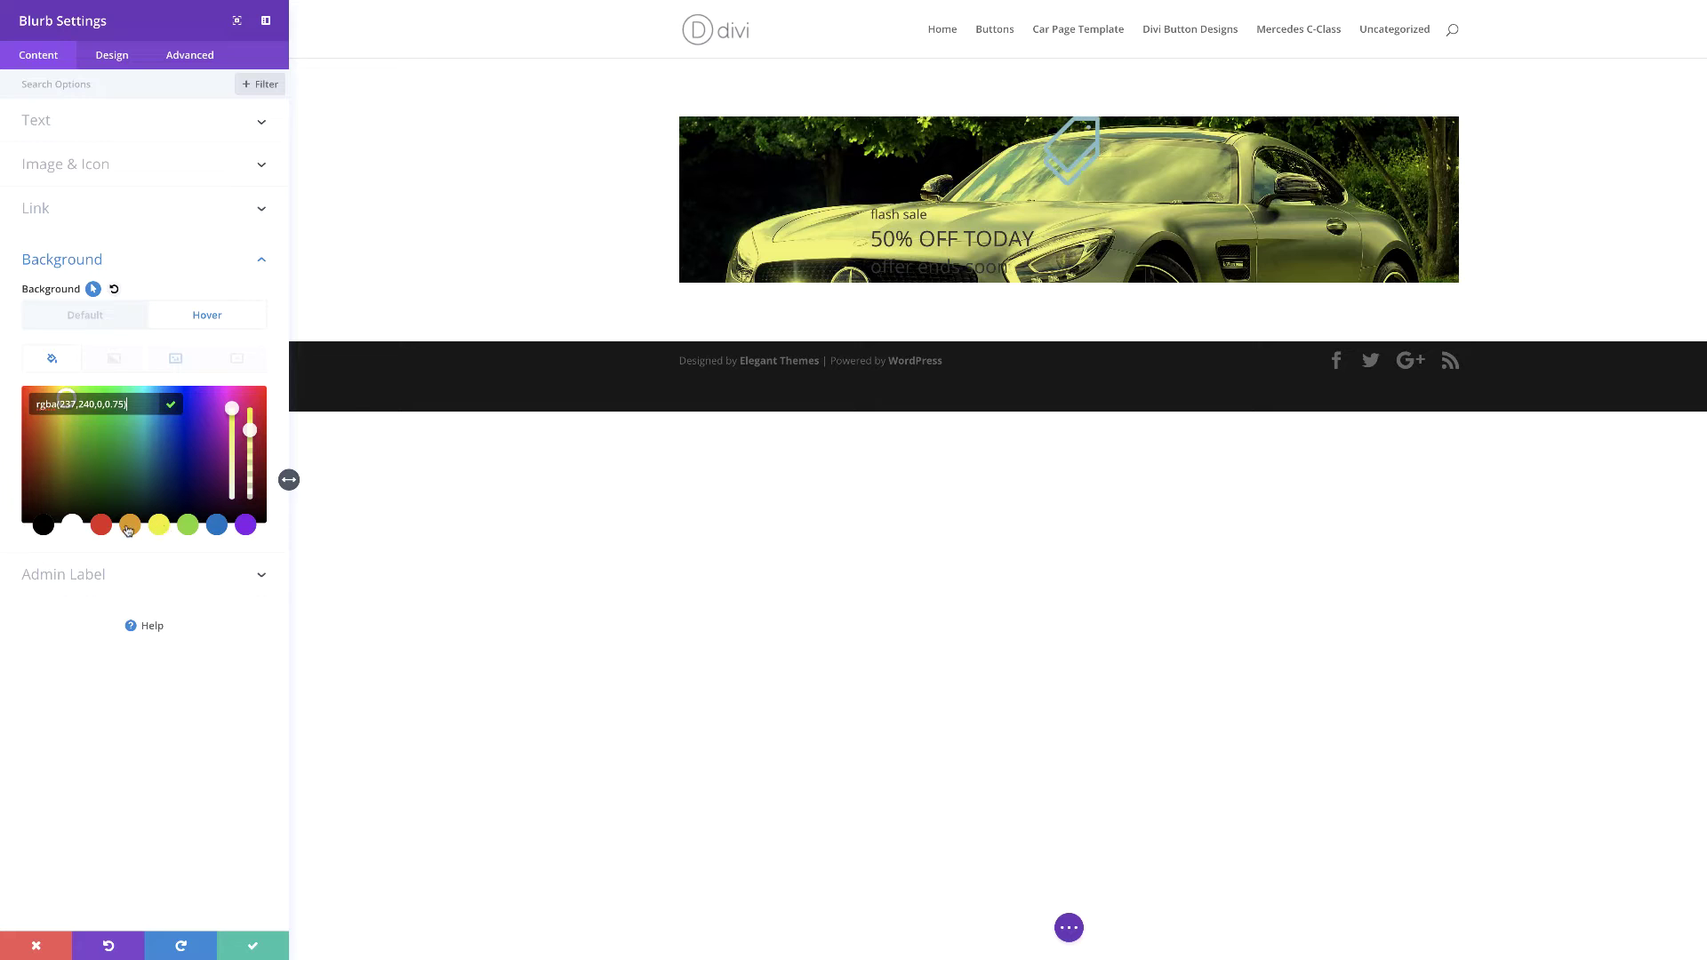
{"action": "left_click", "coordinate": [129, 526]}
{"action": "left_click", "coordinate": [99, 529]}
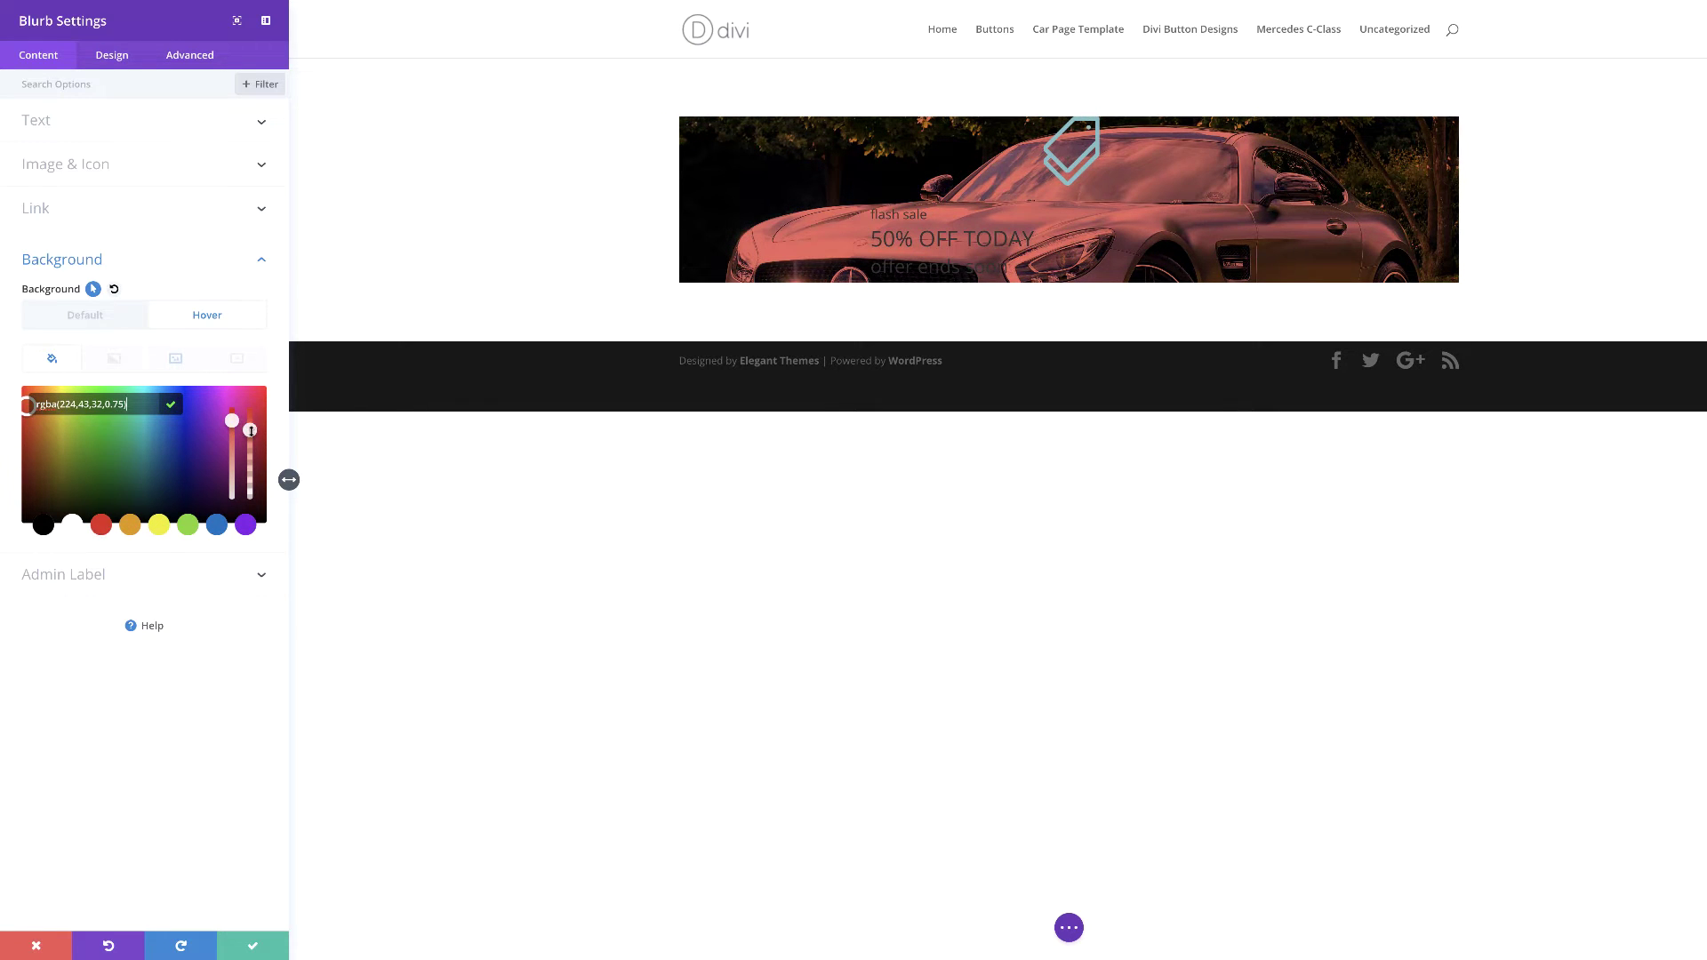
{"action": "mouse_move", "coordinate": [251, 430]}
{"action": "left_mouse_down"}
{"action": "mouse_move", "coordinate": [251, 467]}
{"action": "mouse_move", "coordinate": [256, 409]}
{"action": "left_mouse_up"}
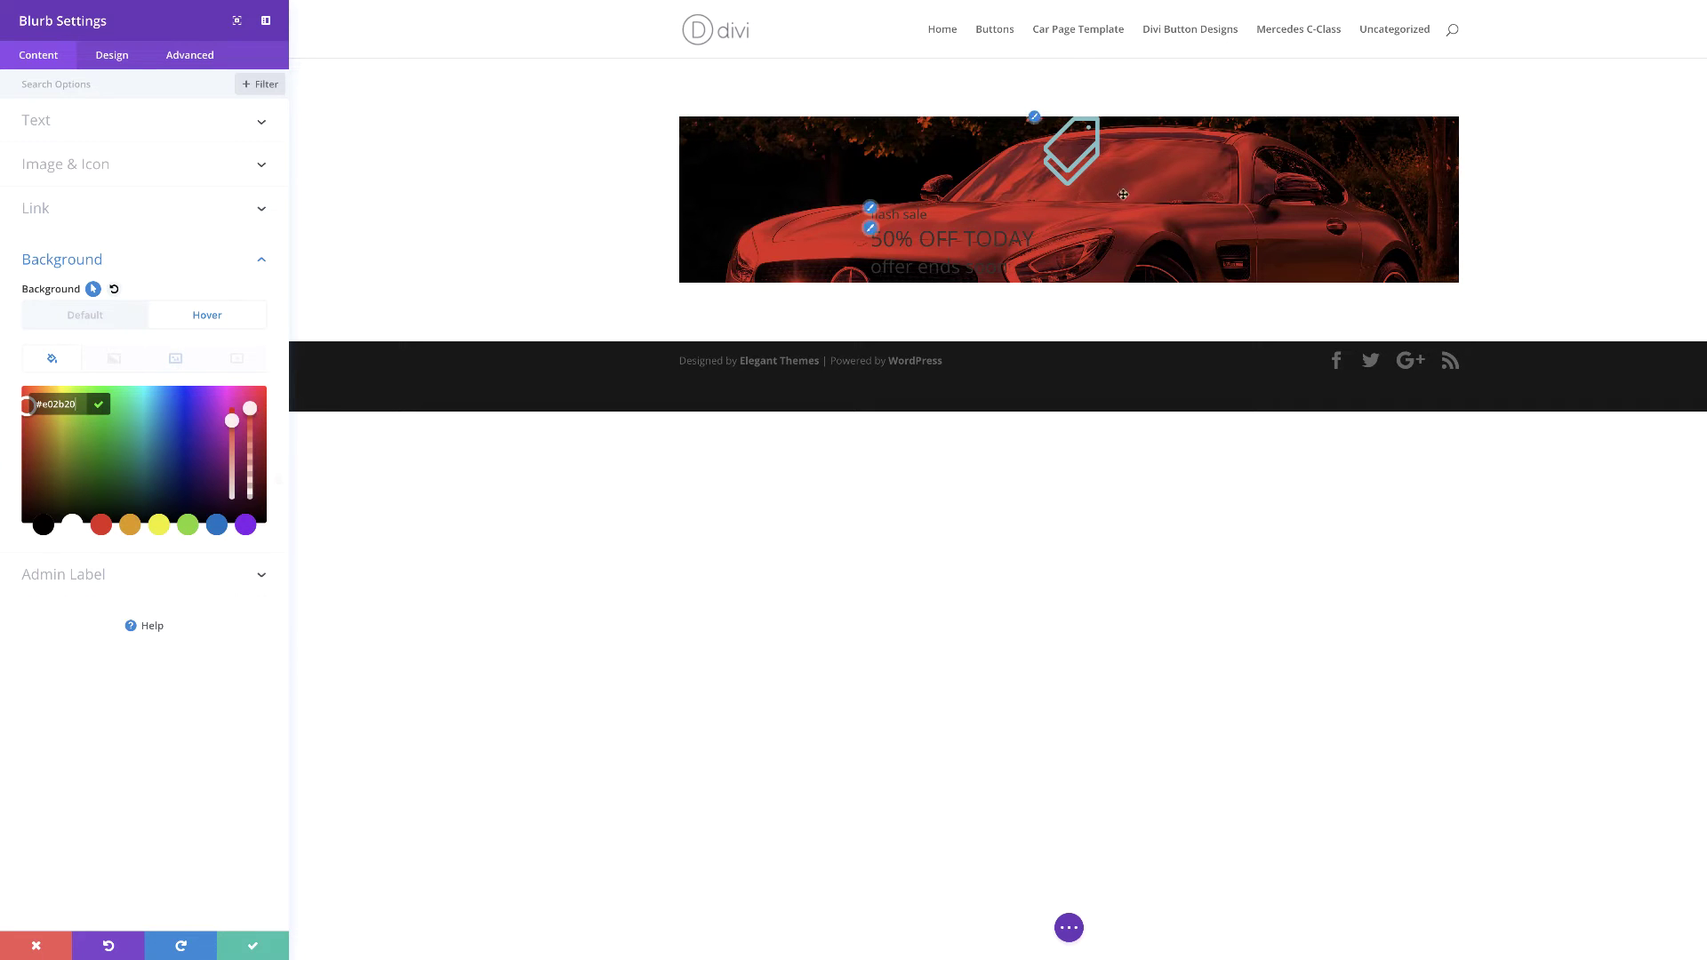
Switch between Default and Hover to compare the dimmed and red backgrounds, ending on Hover.
{"action": "left_click", "coordinate": [106, 320]}
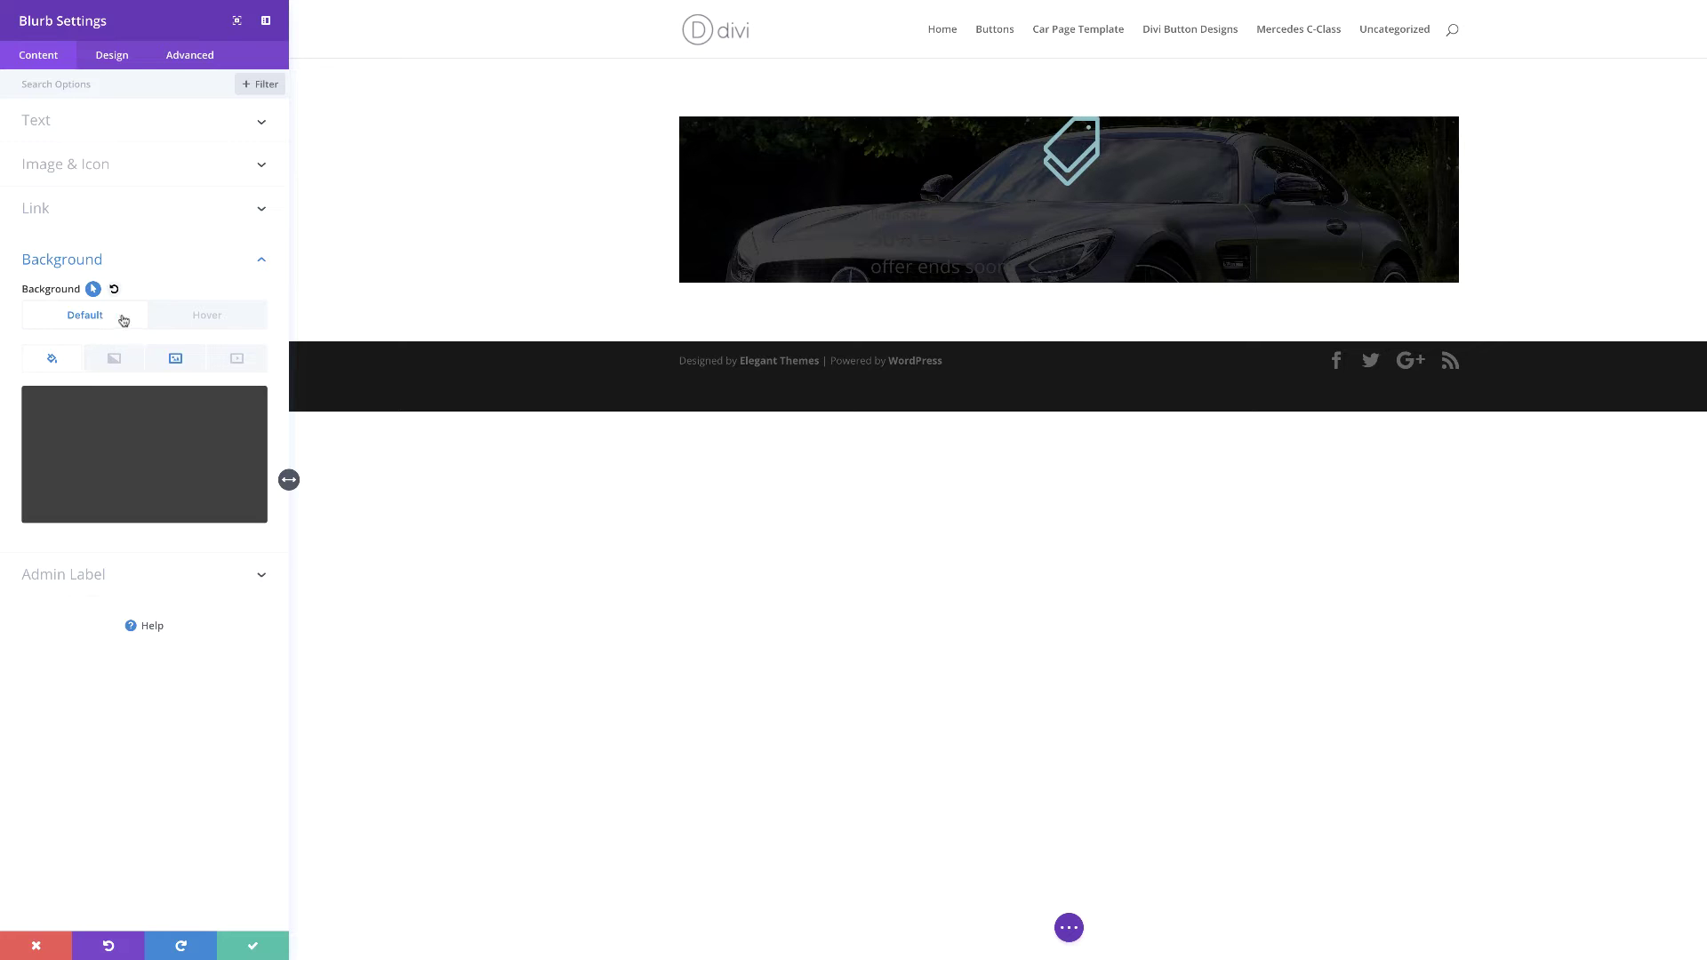
{"action": "left_click", "coordinate": [202, 318]}
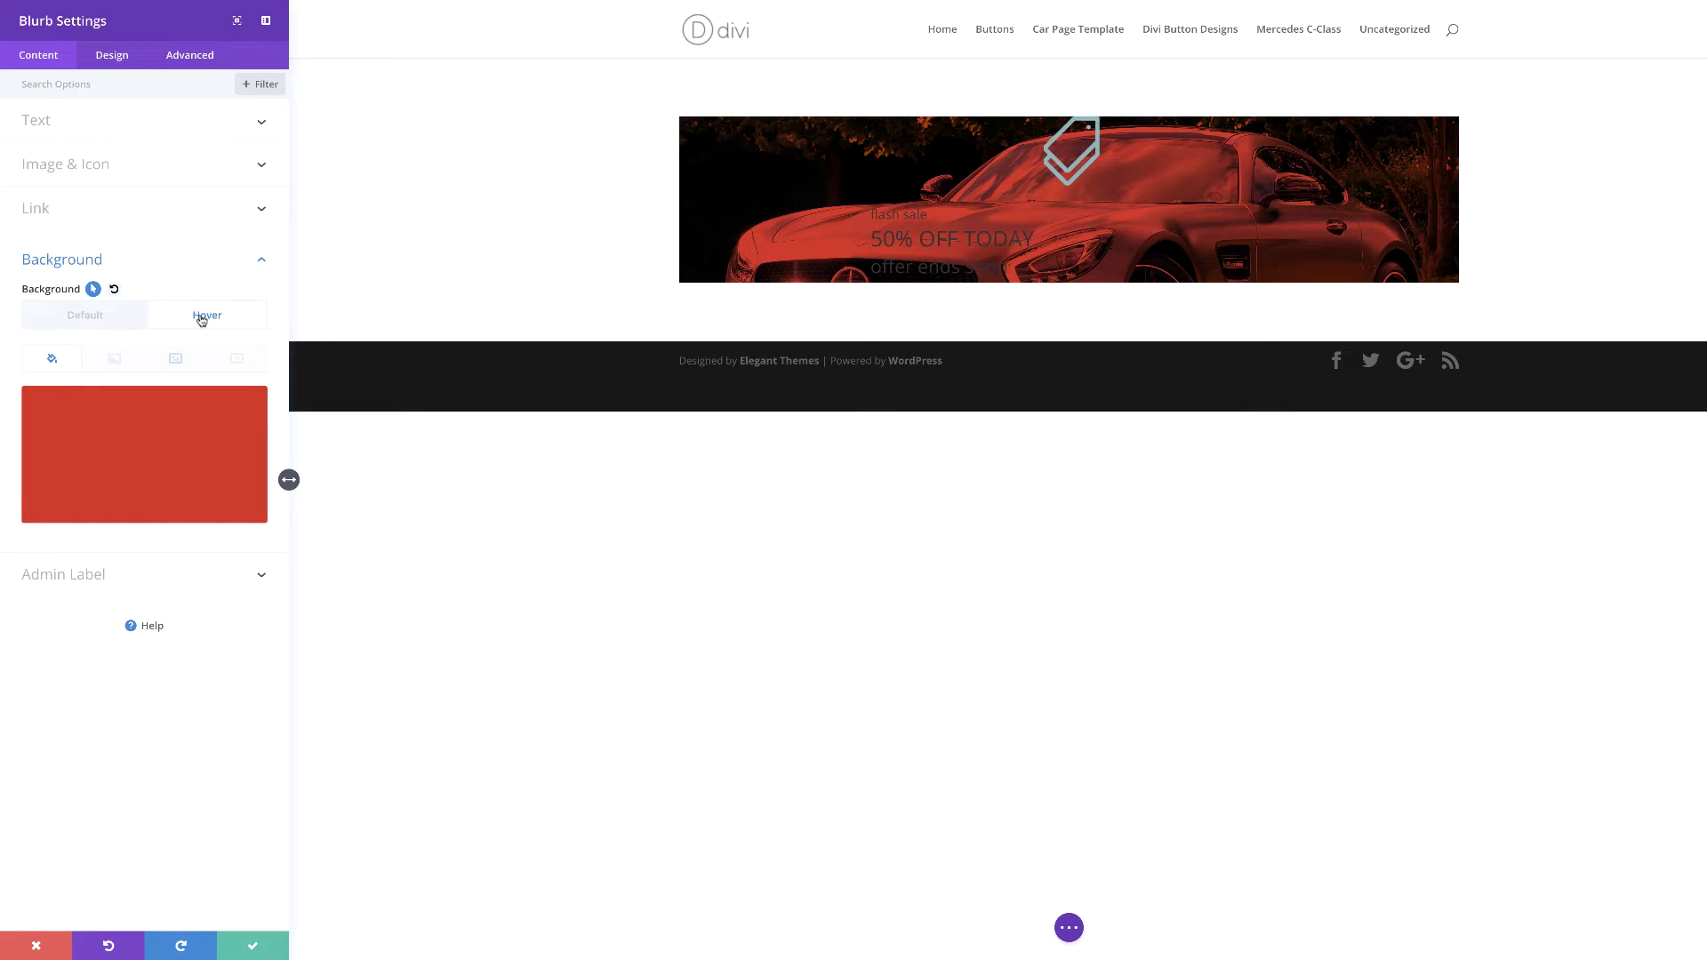
{"action": "left_click", "coordinate": [112, 319]}
{"action": "left_click", "coordinate": [203, 318]}
{"action": "left_click", "coordinate": [135, 323]}
{"action": "left_click", "coordinate": [218, 323]}
Centre the blurb text and set its Text Color to Light so it shows white.
{"action": "left_click", "coordinate": [120, 58]}
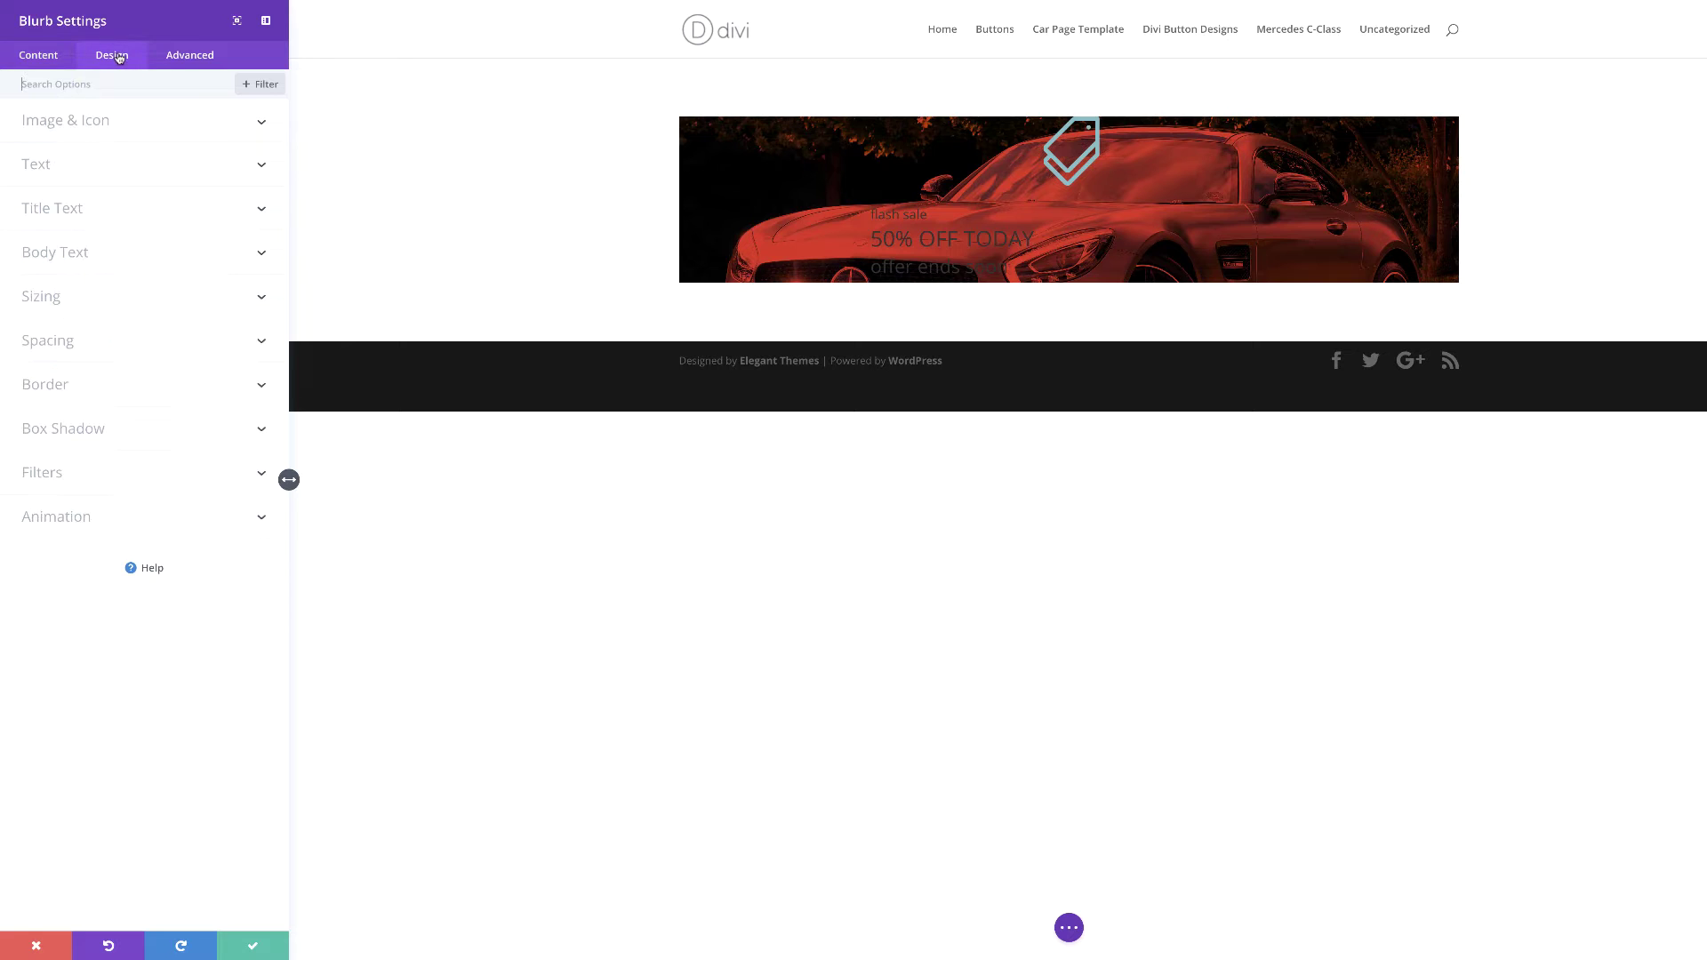
{"action": "left_click", "coordinate": [40, 169]}
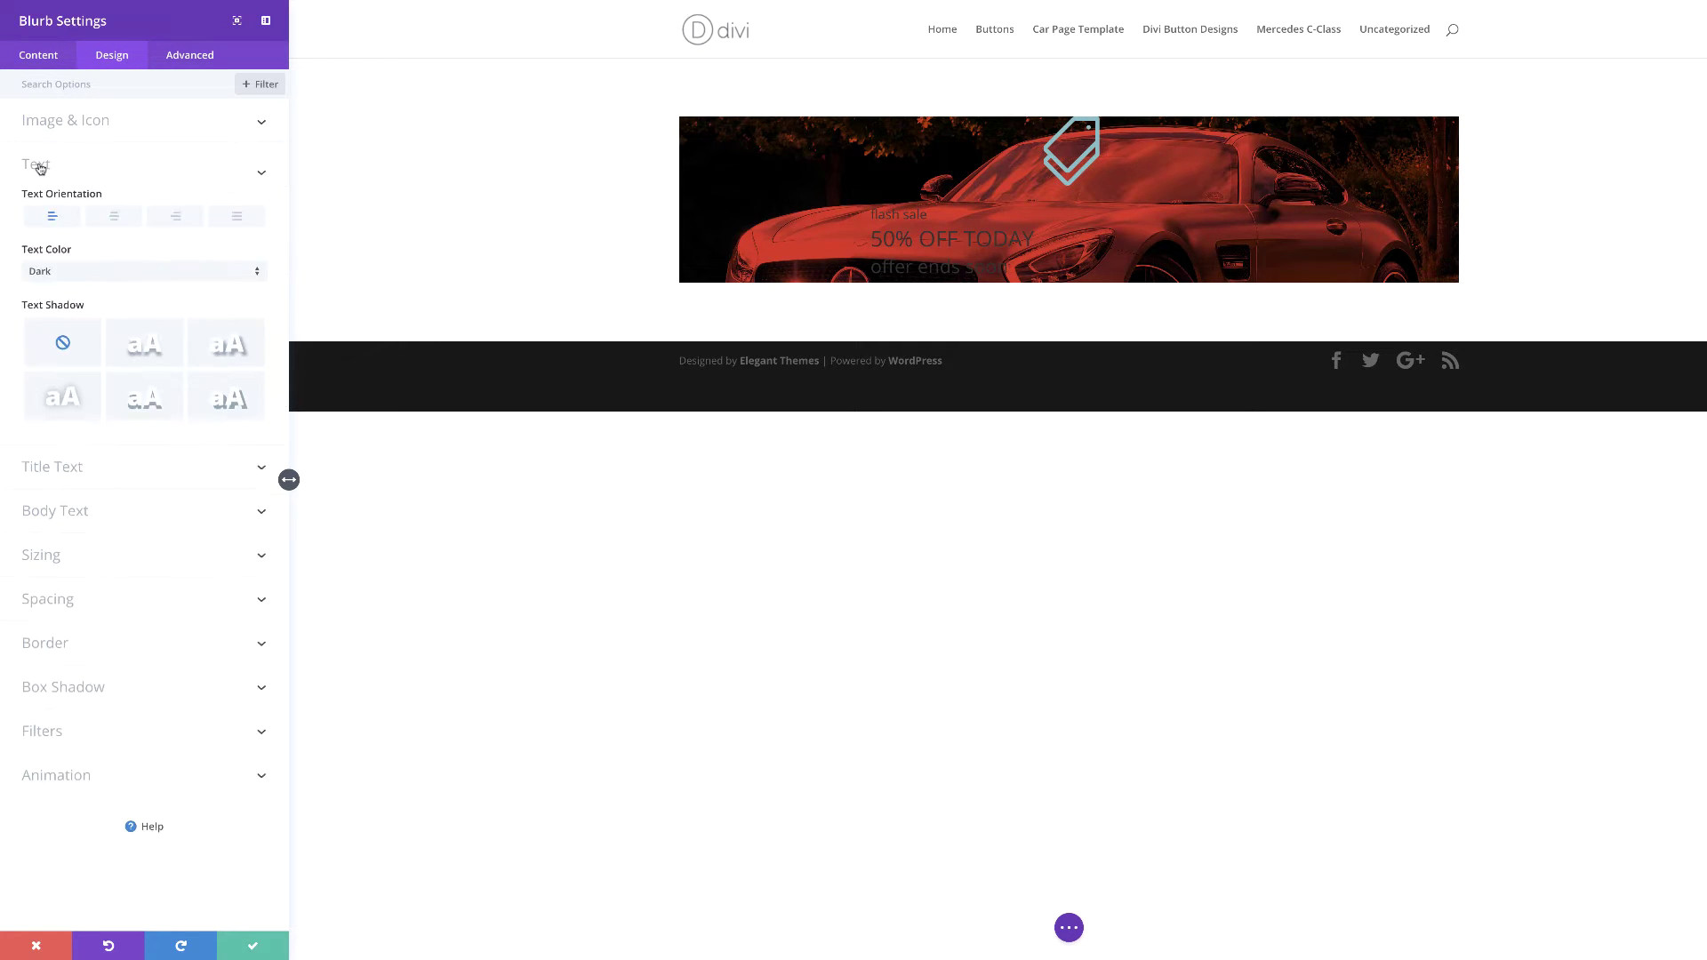
{"action": "left_click", "coordinate": [114, 224]}
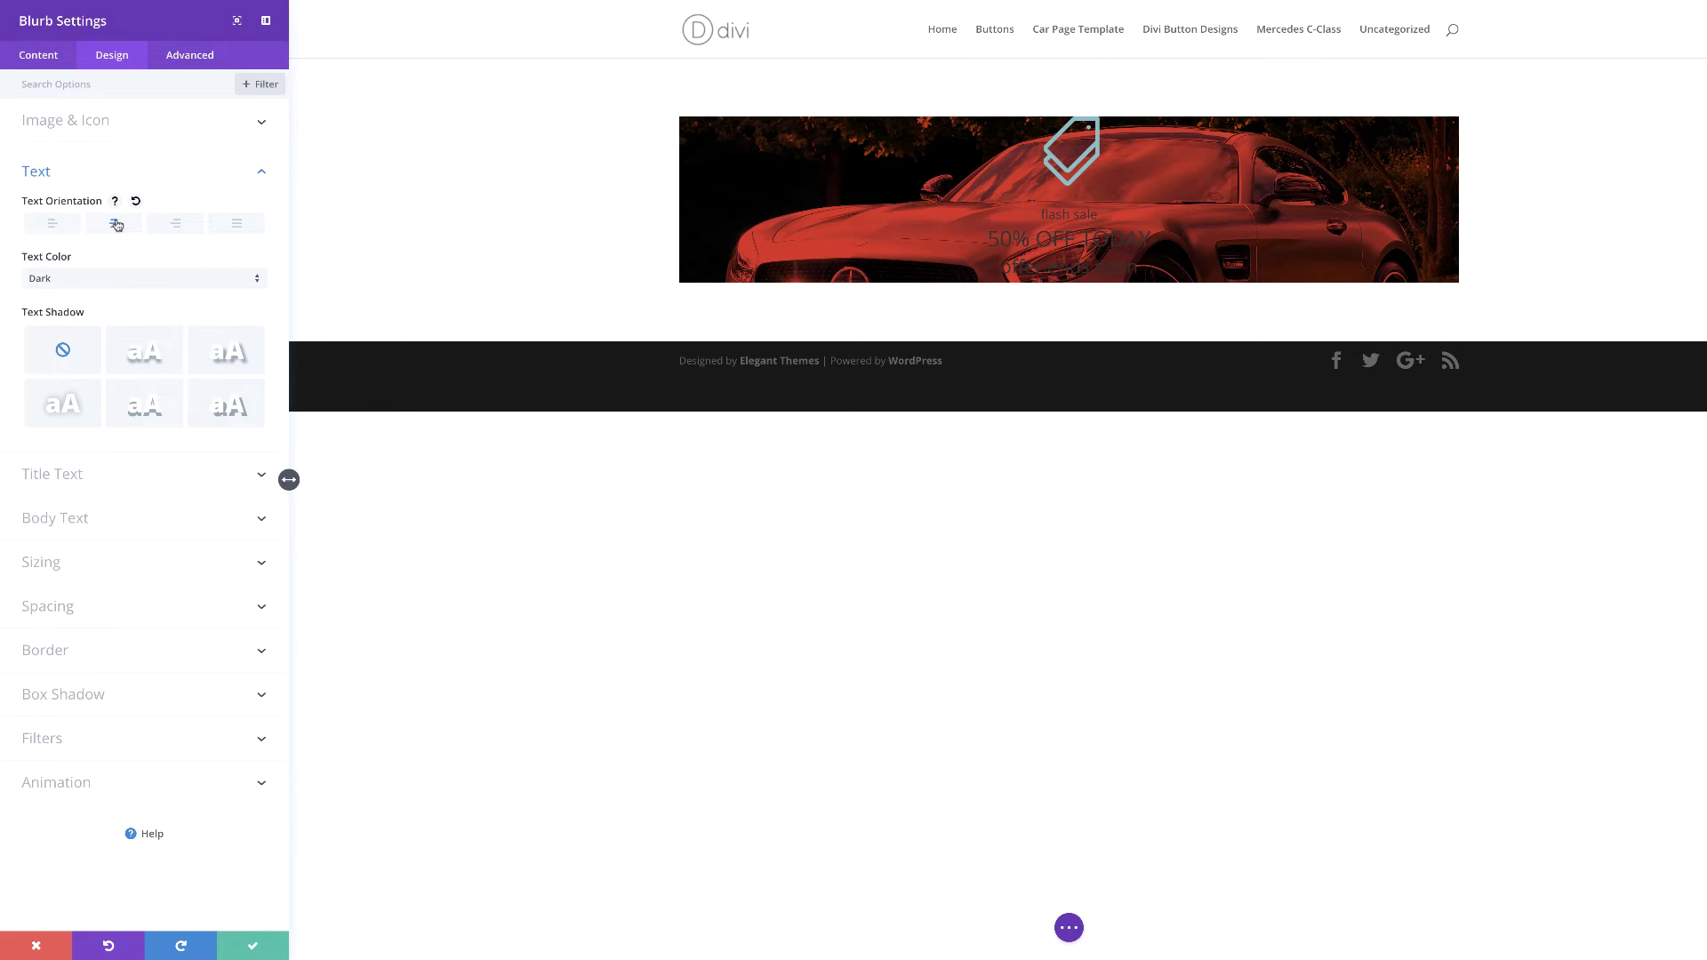
{"action": "left_click", "coordinate": [82, 278]}
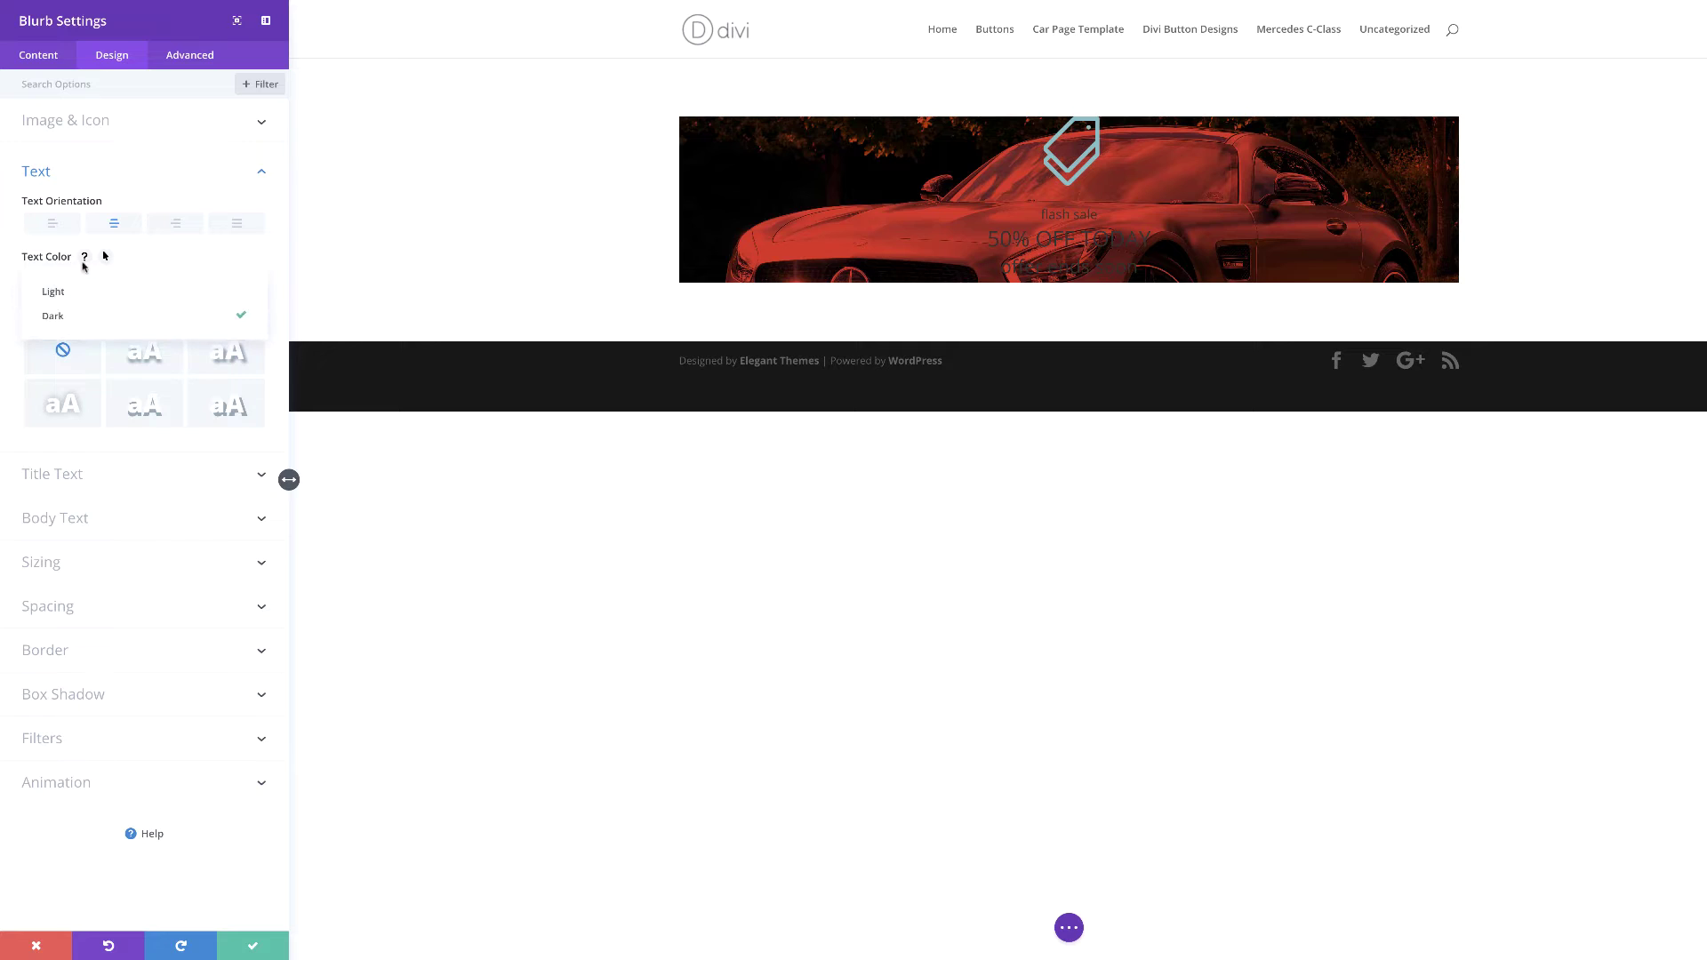
{"action": "left_click", "coordinate": [75, 292]}
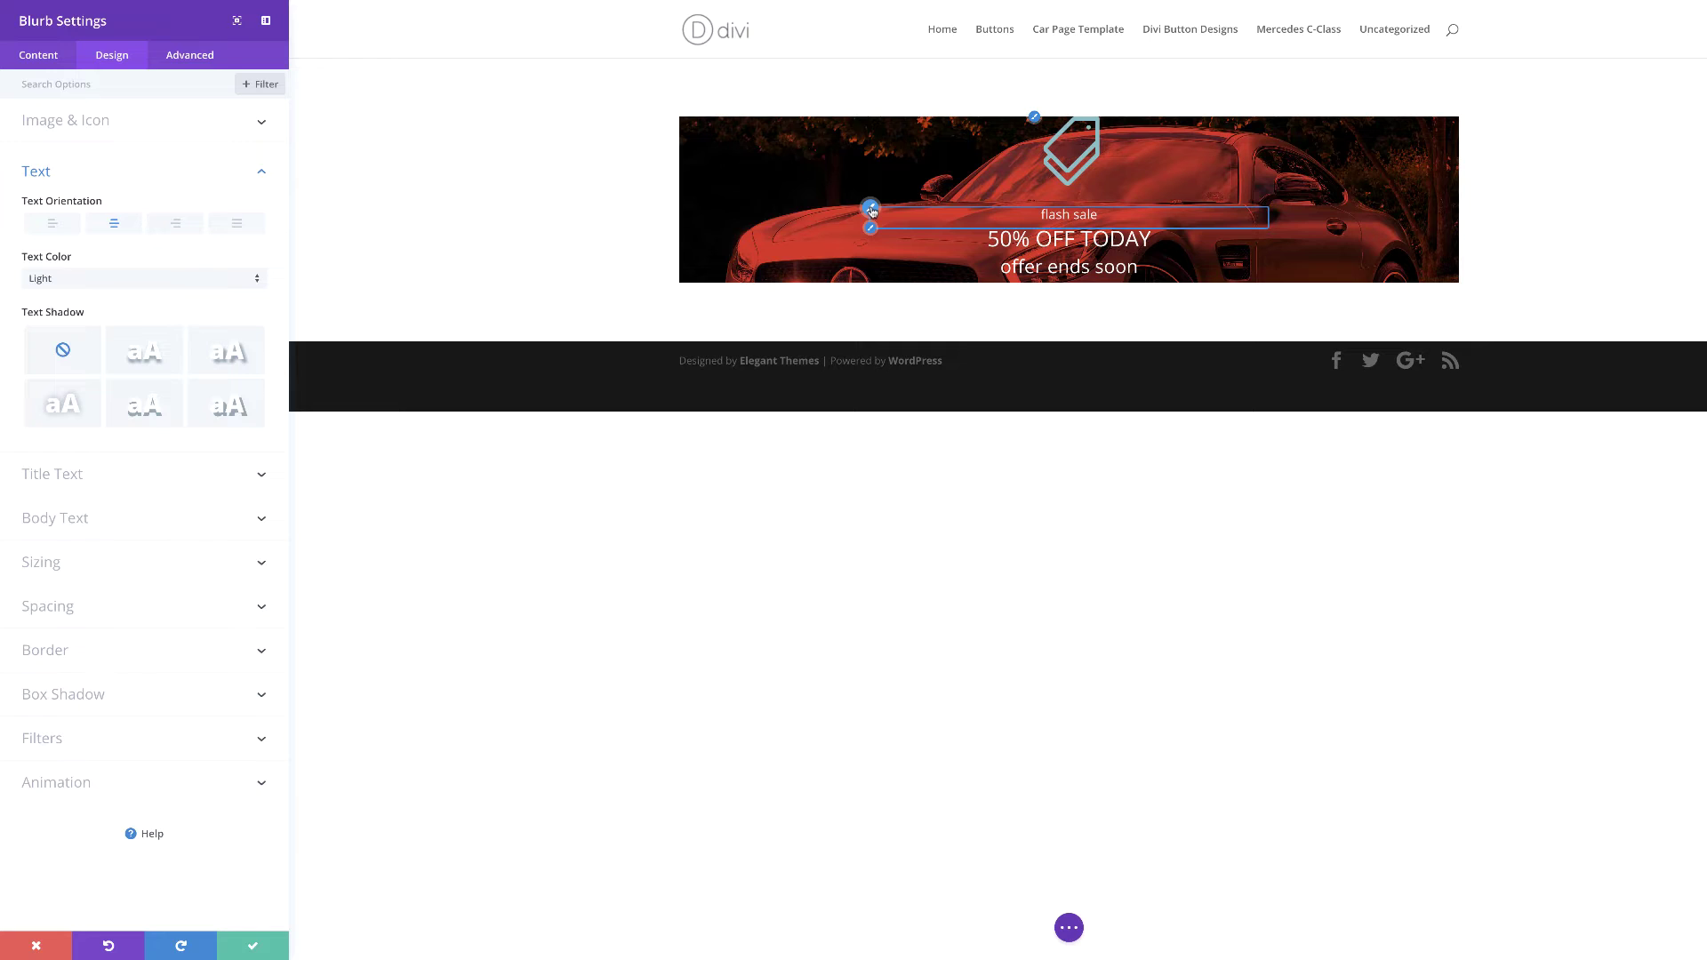
Style the title in Poppins Bold, all uppercase, with 12px letter spacing.
{"action": "left_click", "coordinate": [871, 210]}
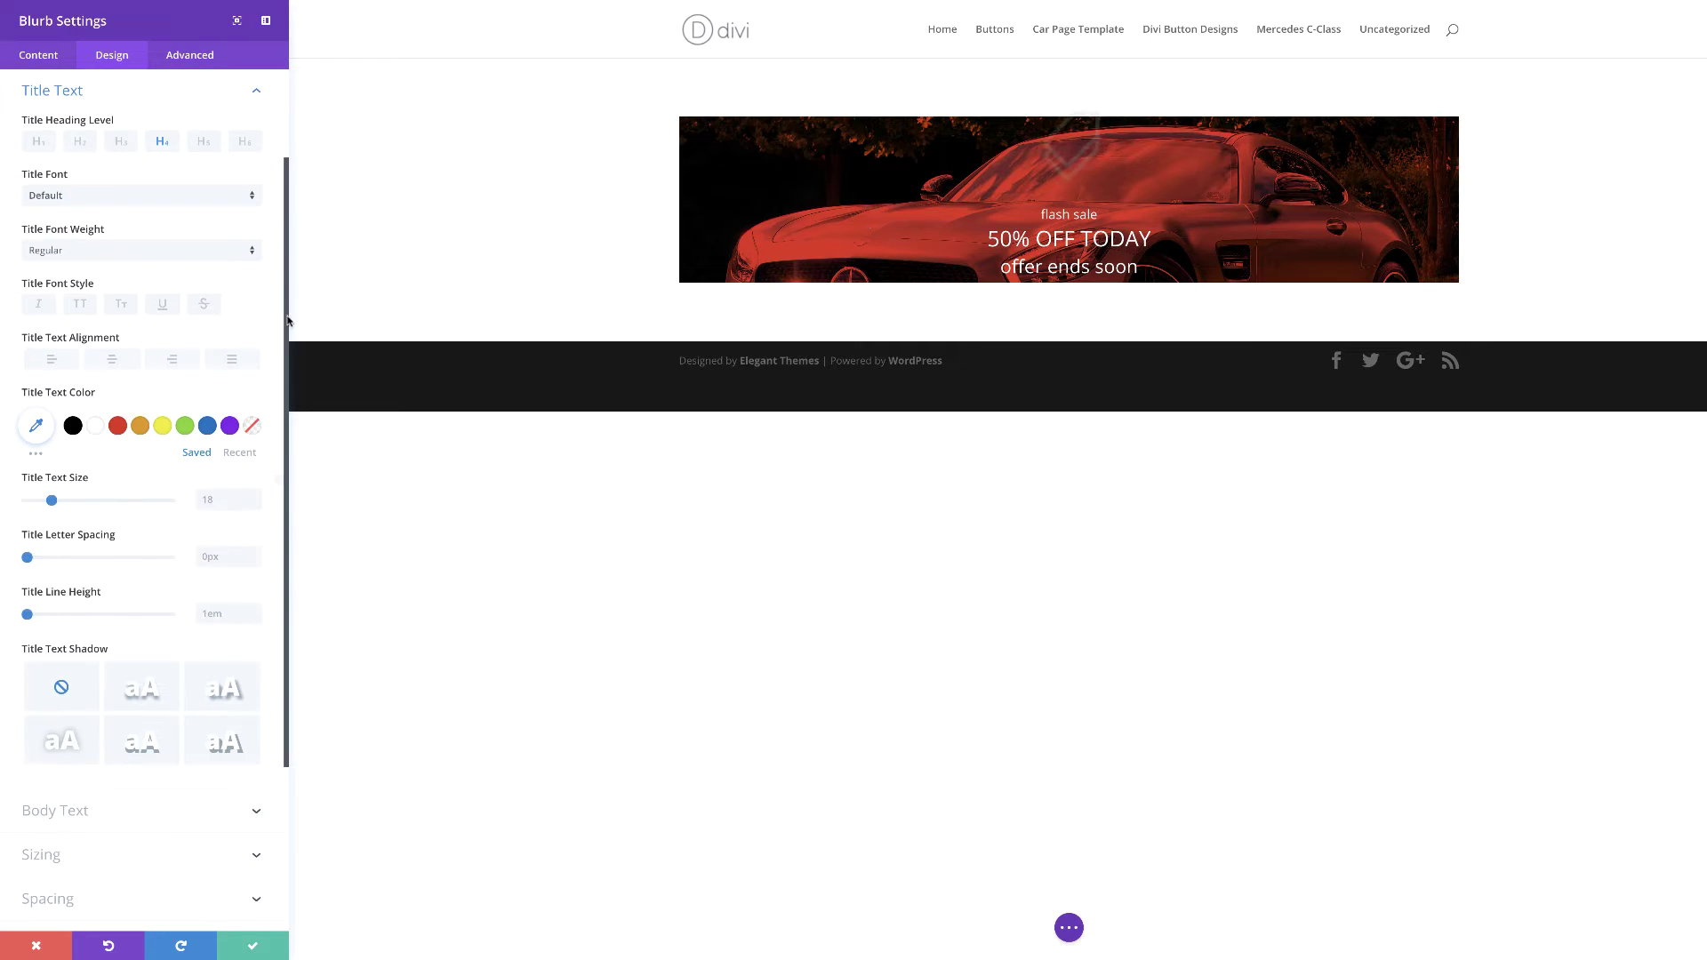
{"action": "left_click", "coordinate": [94, 198]}
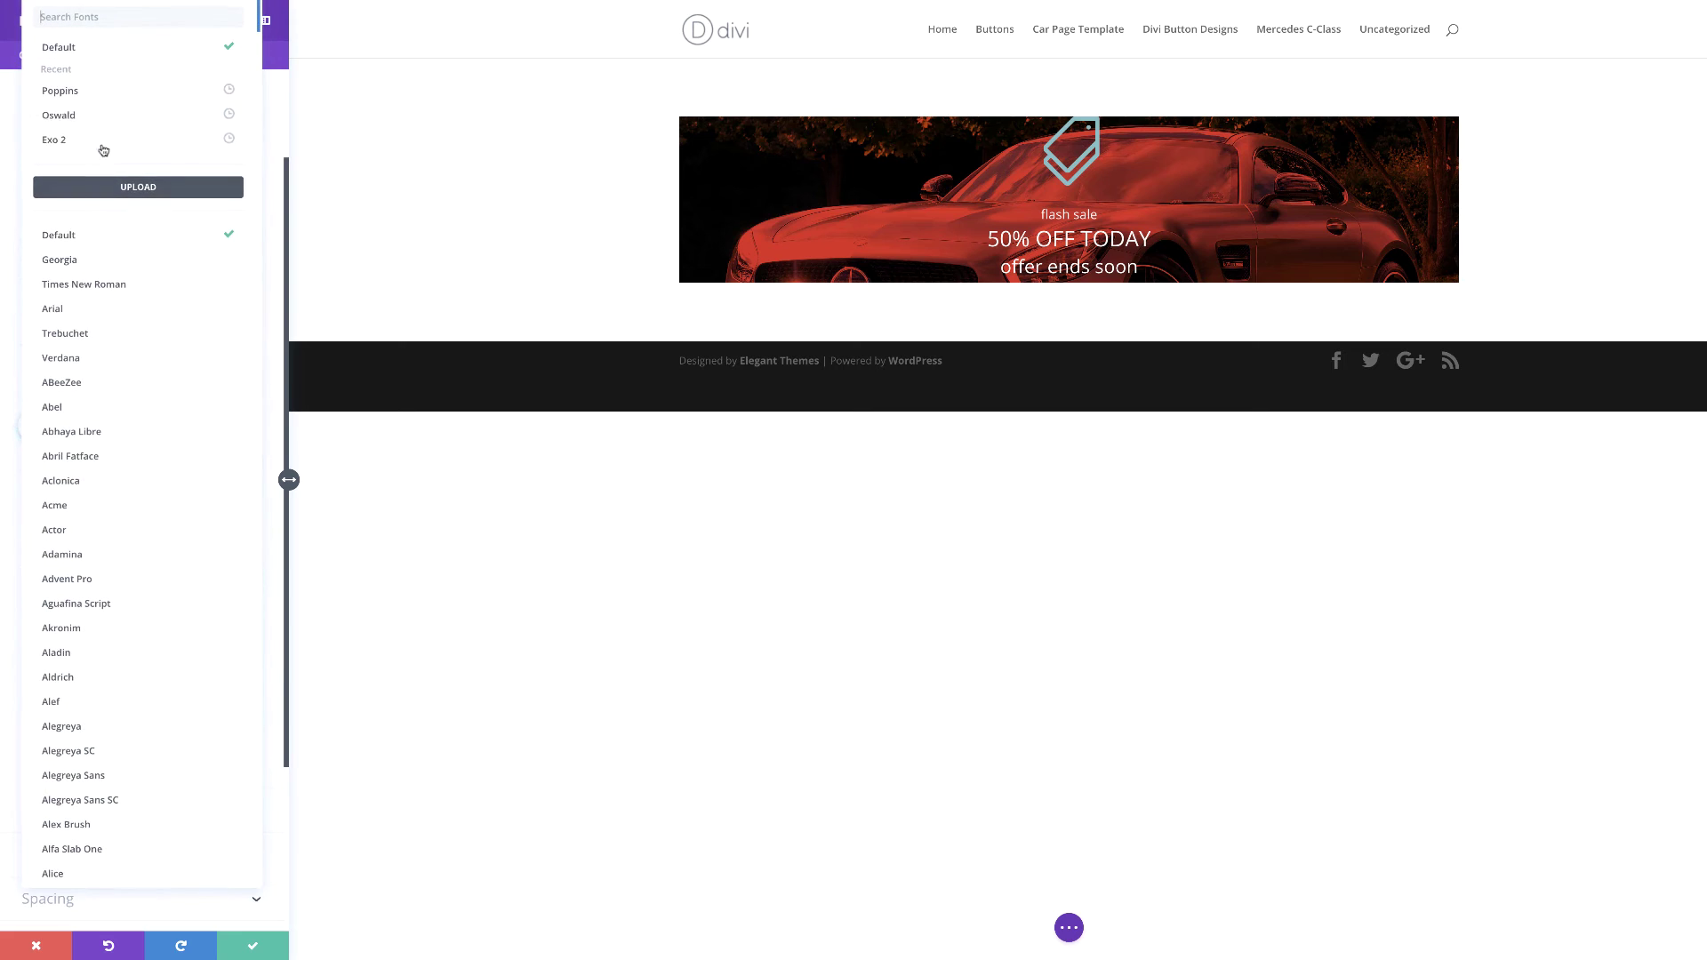
{"action": "left_click", "coordinate": [185, 95]}
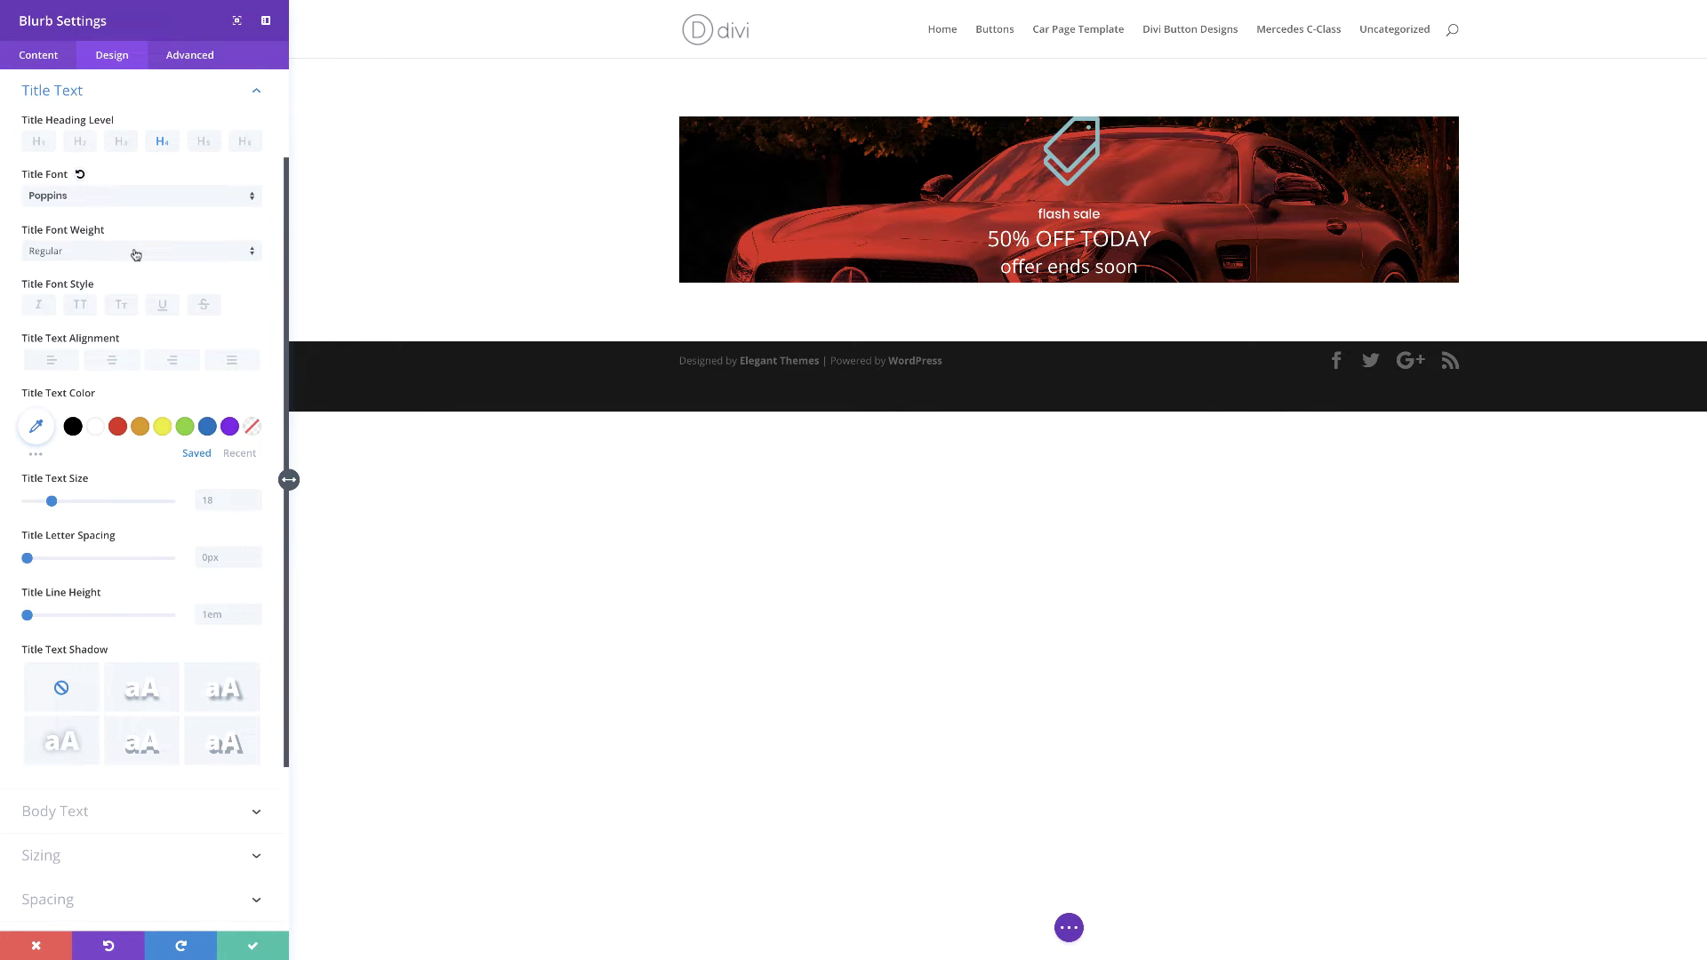
{"action": "left_click", "coordinate": [135, 254]}
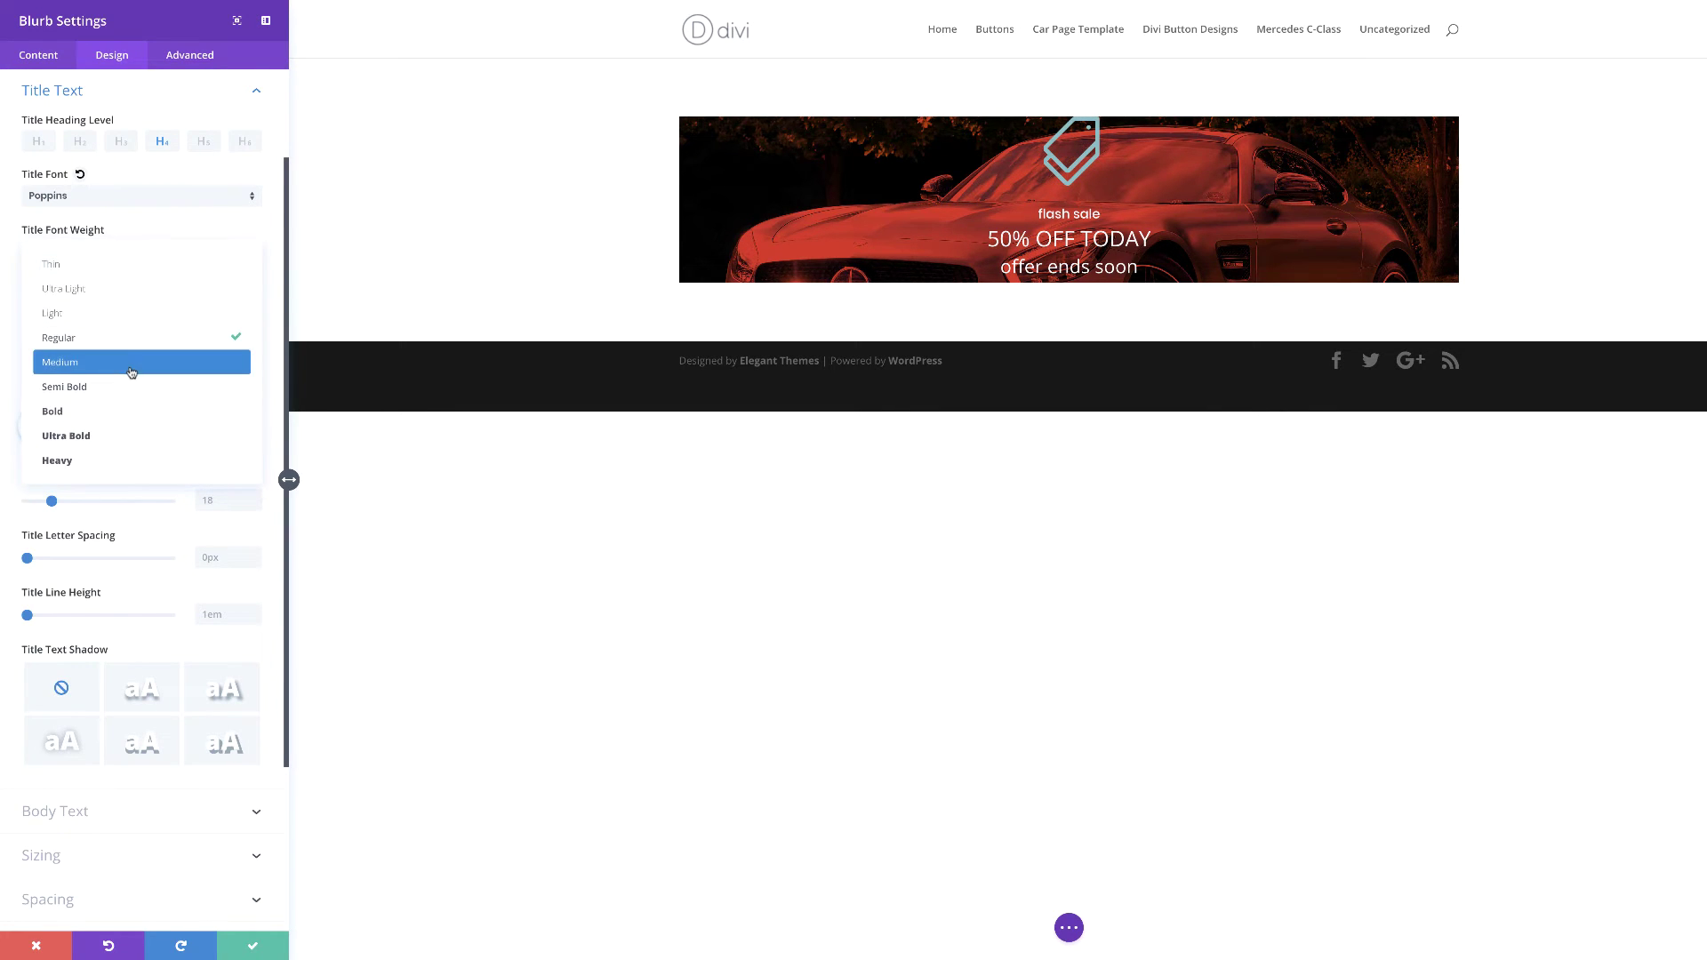
{"action": "left_click", "coordinate": [131, 414]}
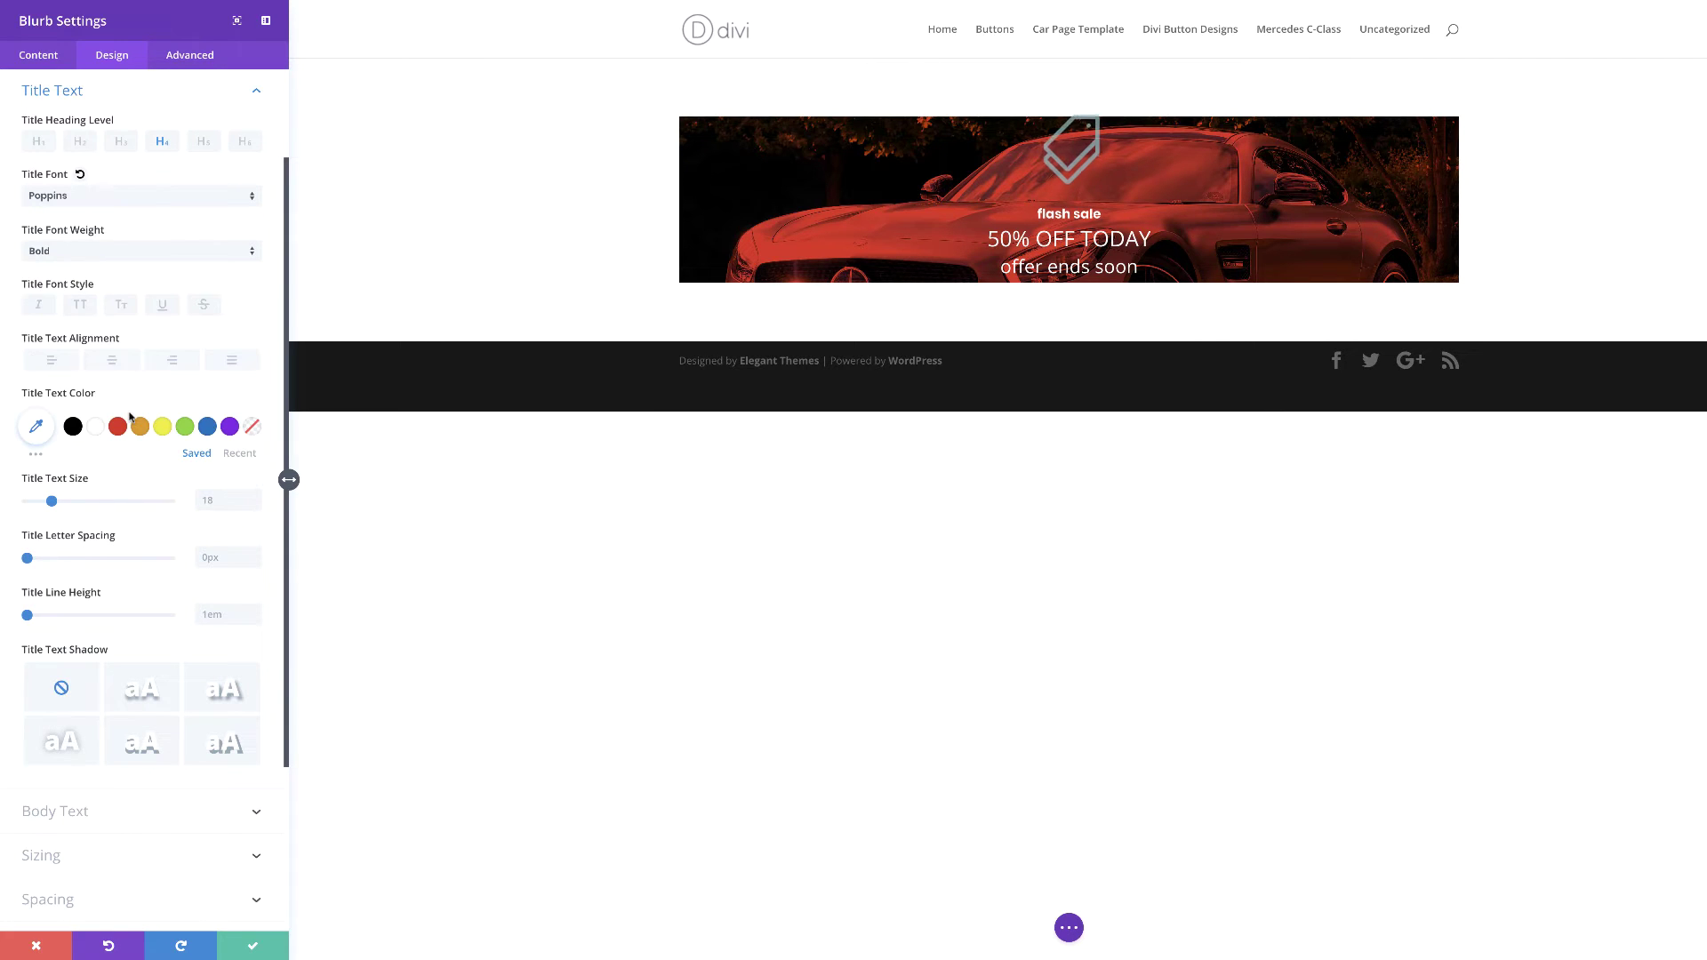
{"action": "left_click", "coordinate": [81, 307]}
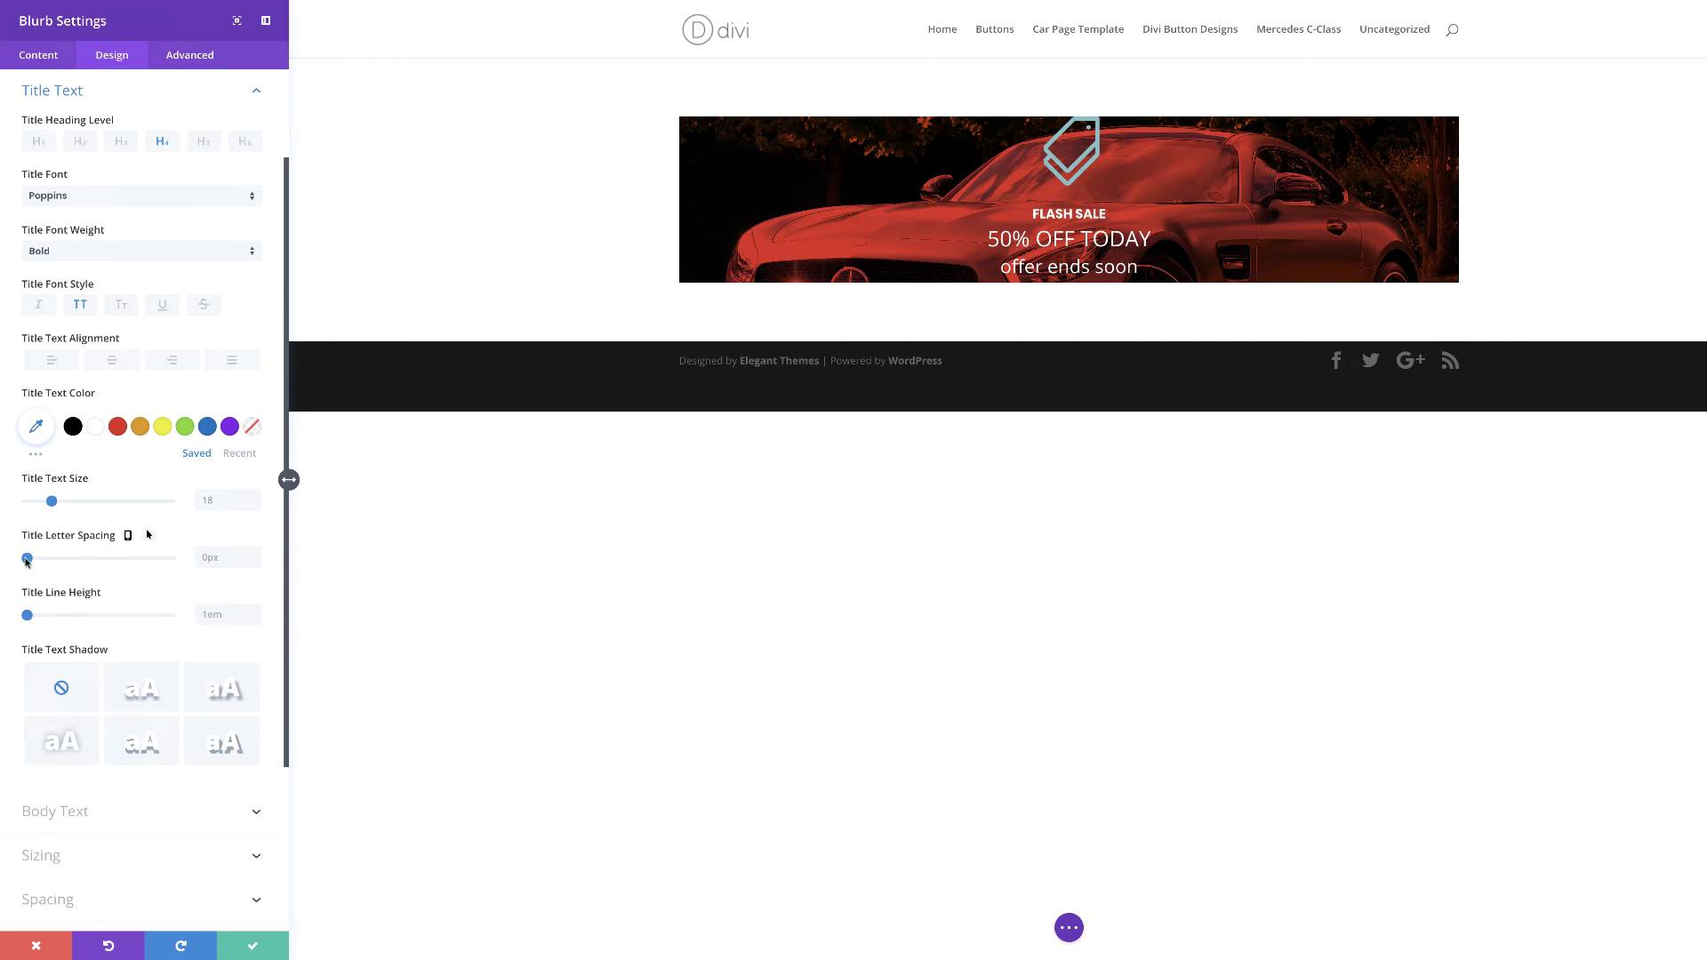
{"action": "left_click_drag", "start_coordinate": [26, 561], "coordinate": [47, 561]}
{"action": "left_click_drag", "start_coordinate": [48, 559], "coordinate": [45, 561]}
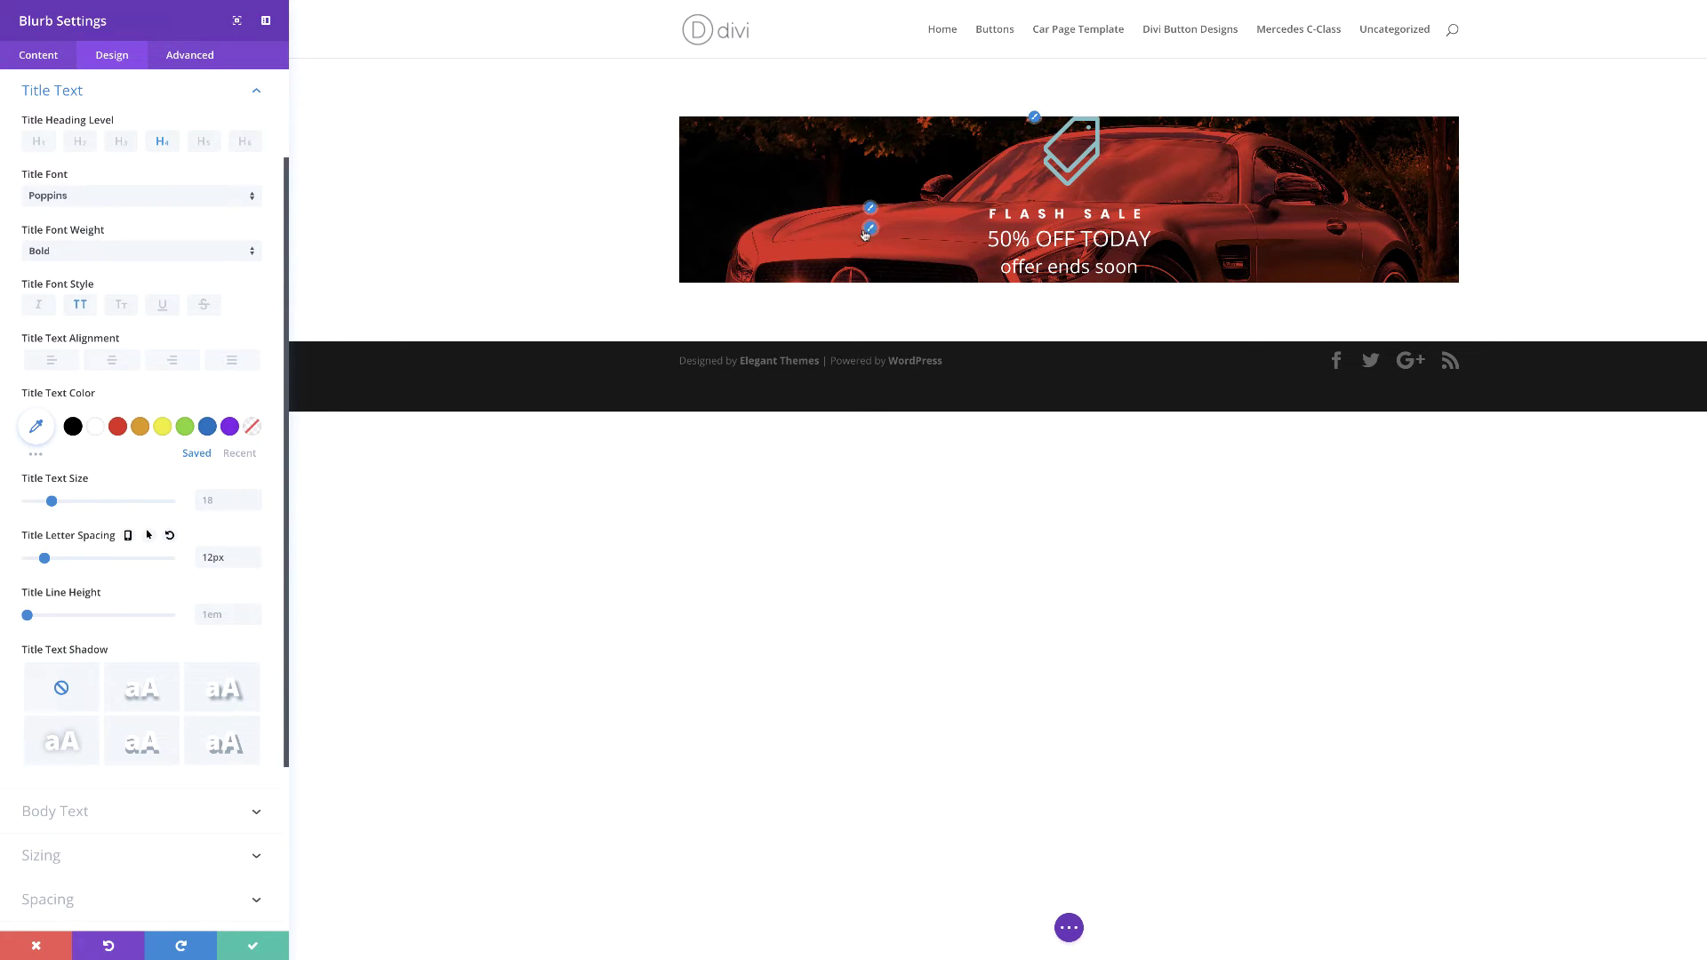
Set the body text to Poppins Bold at 36px with a tighter line height.
{"action": "left_click", "coordinate": [871, 230]}
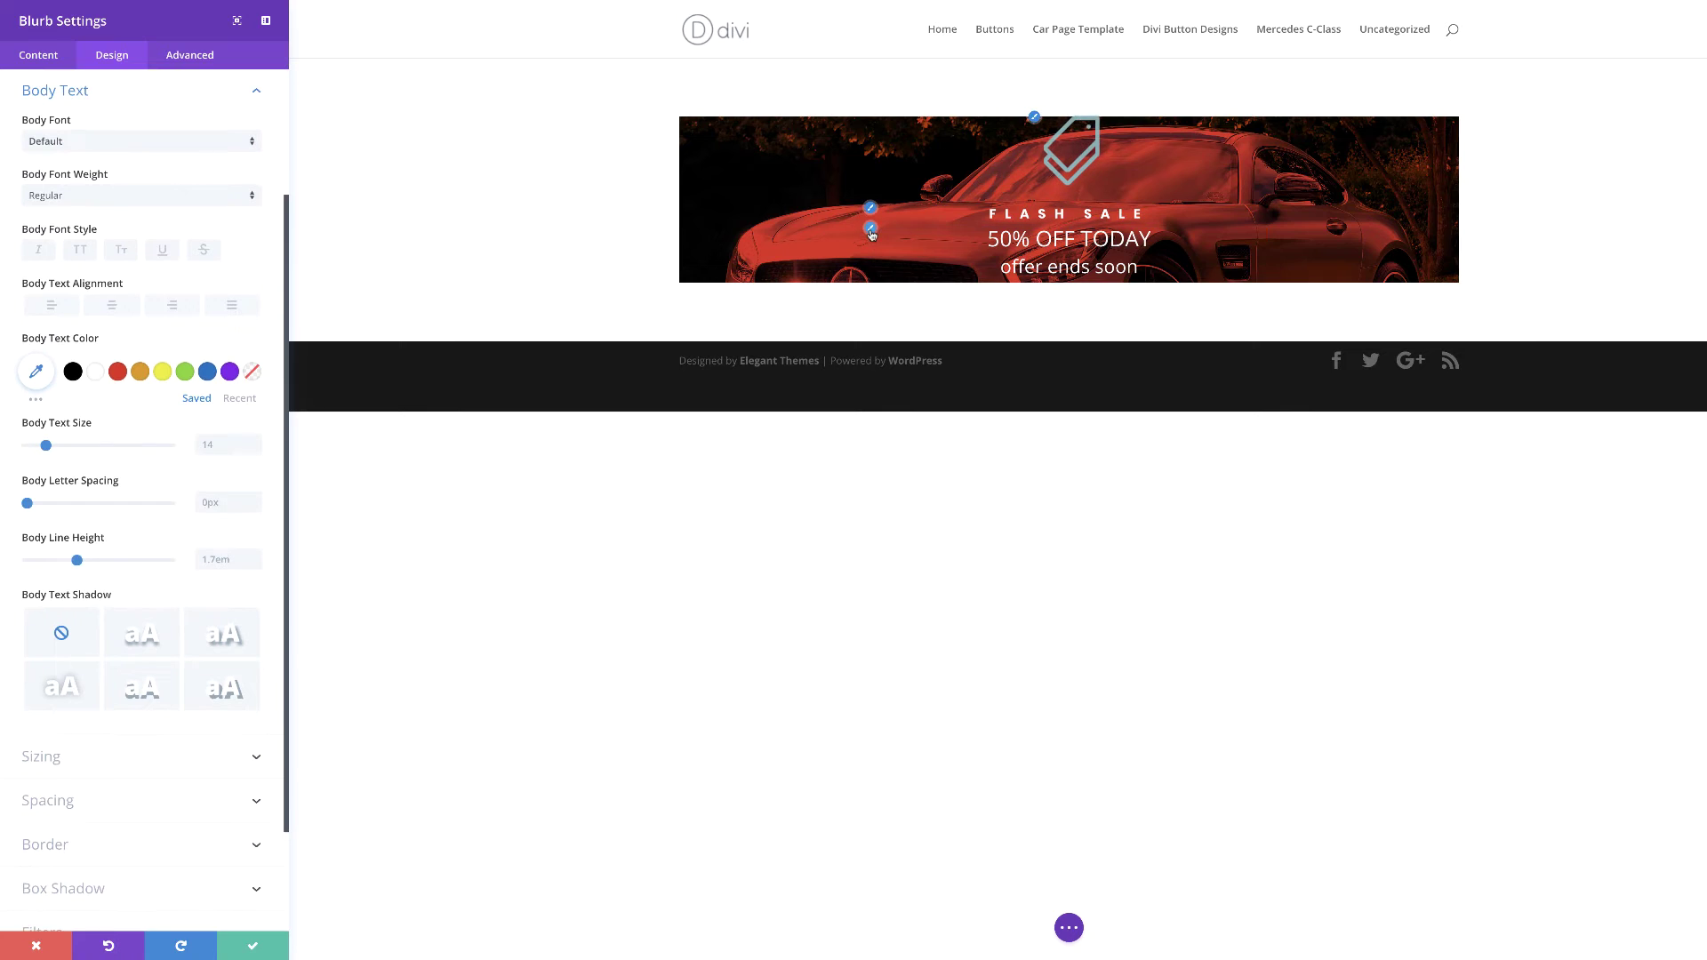
{"action": "left_click", "coordinate": [62, 447]}
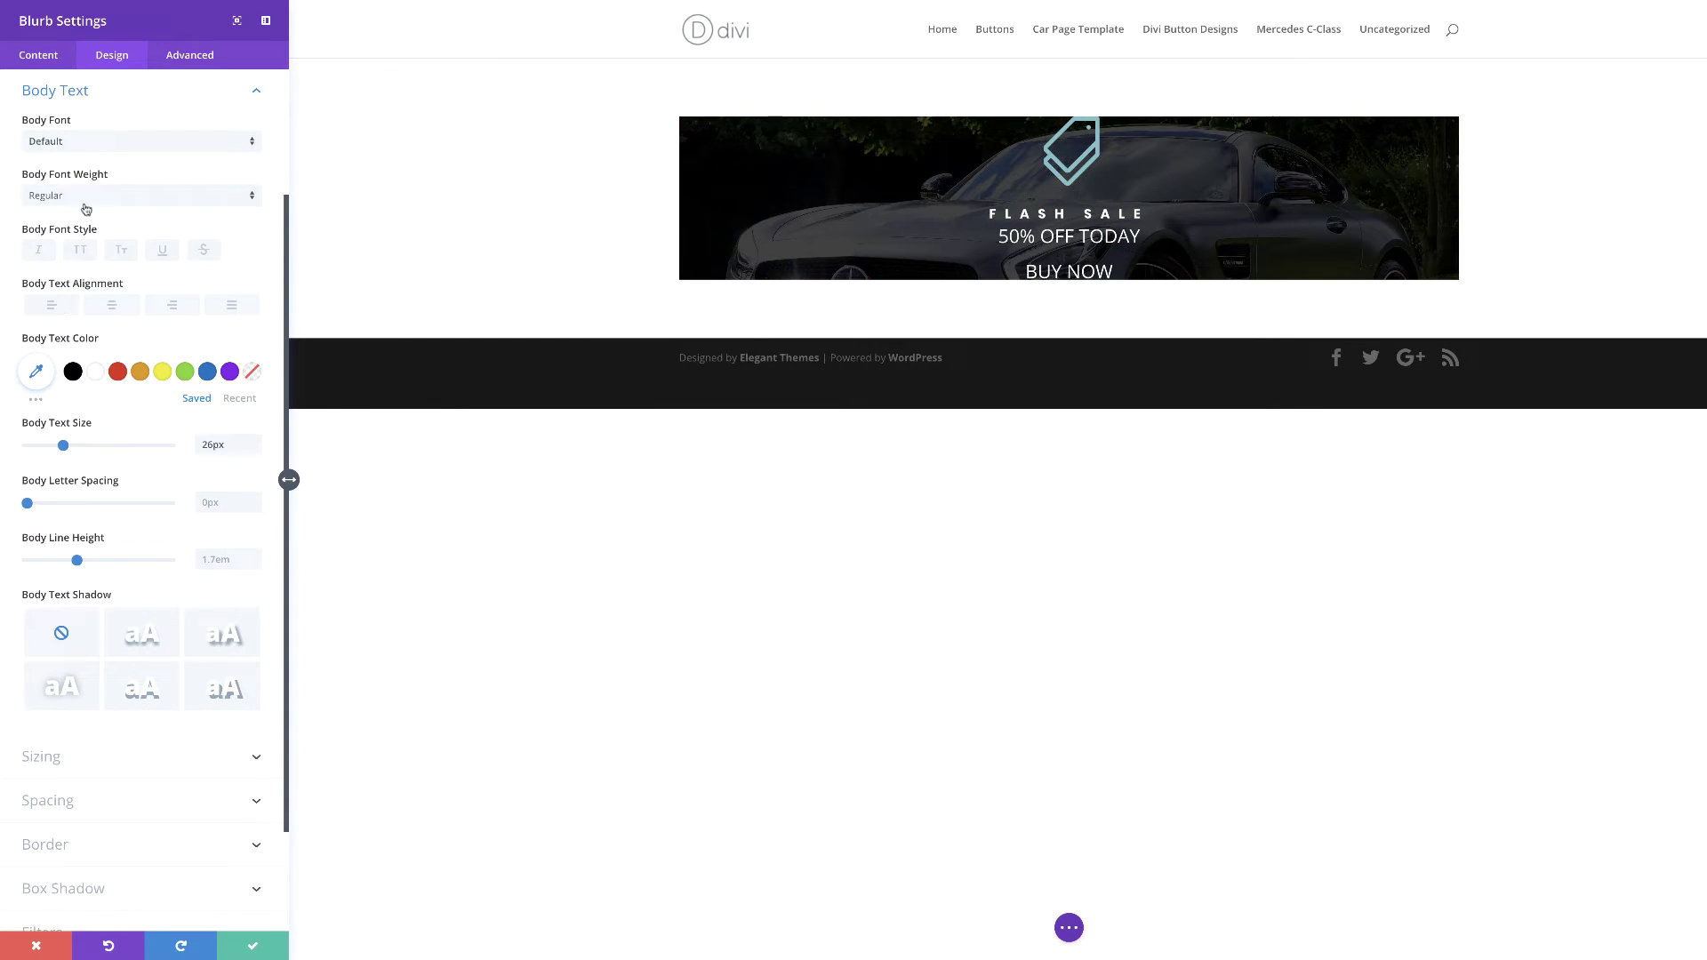
{"action": "left_click", "coordinate": [90, 143]}
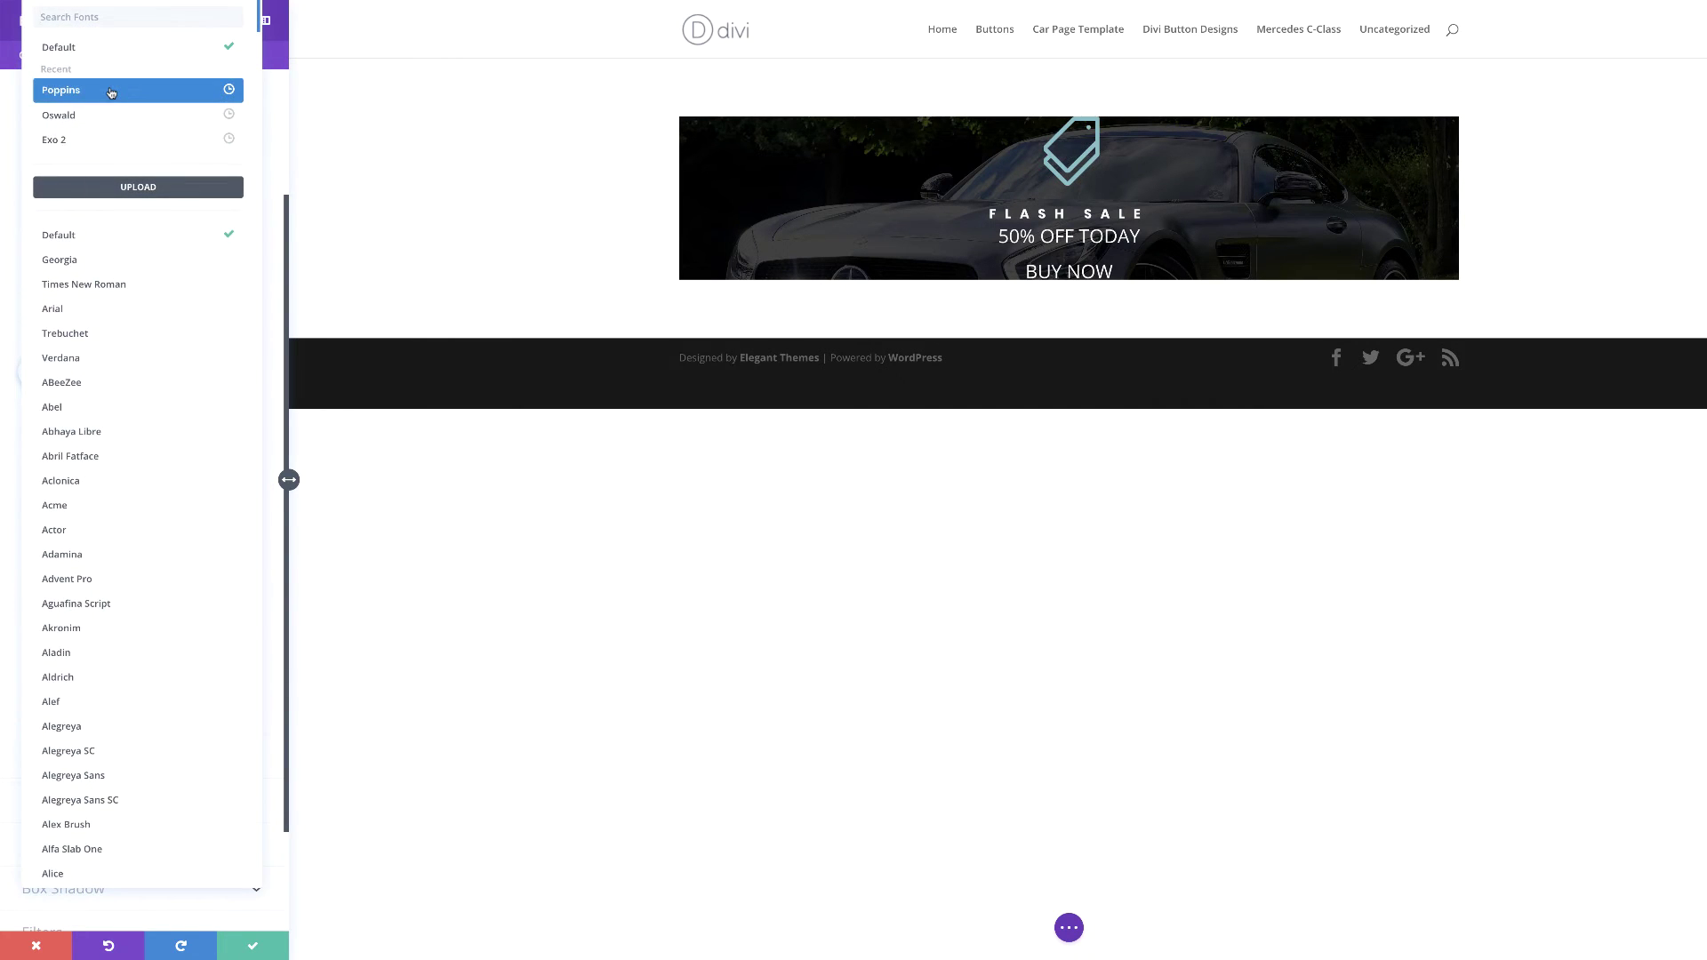
{"action": "left_click", "coordinate": [112, 93]}
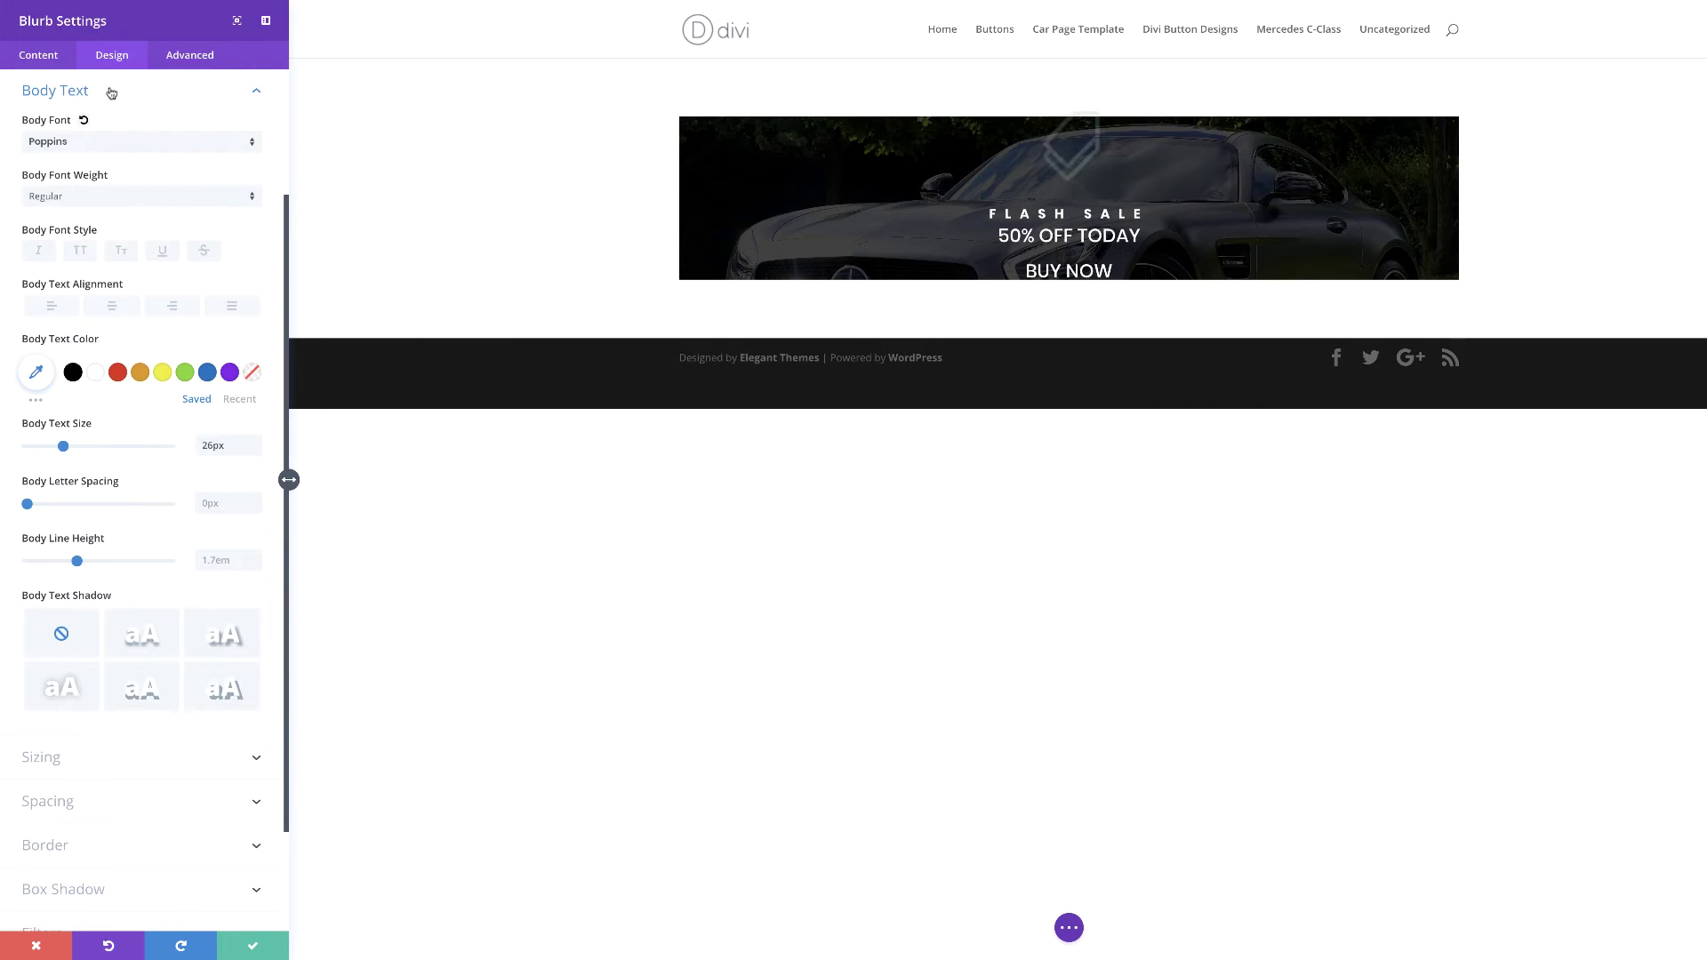
{"action": "left_click", "coordinate": [78, 197]}
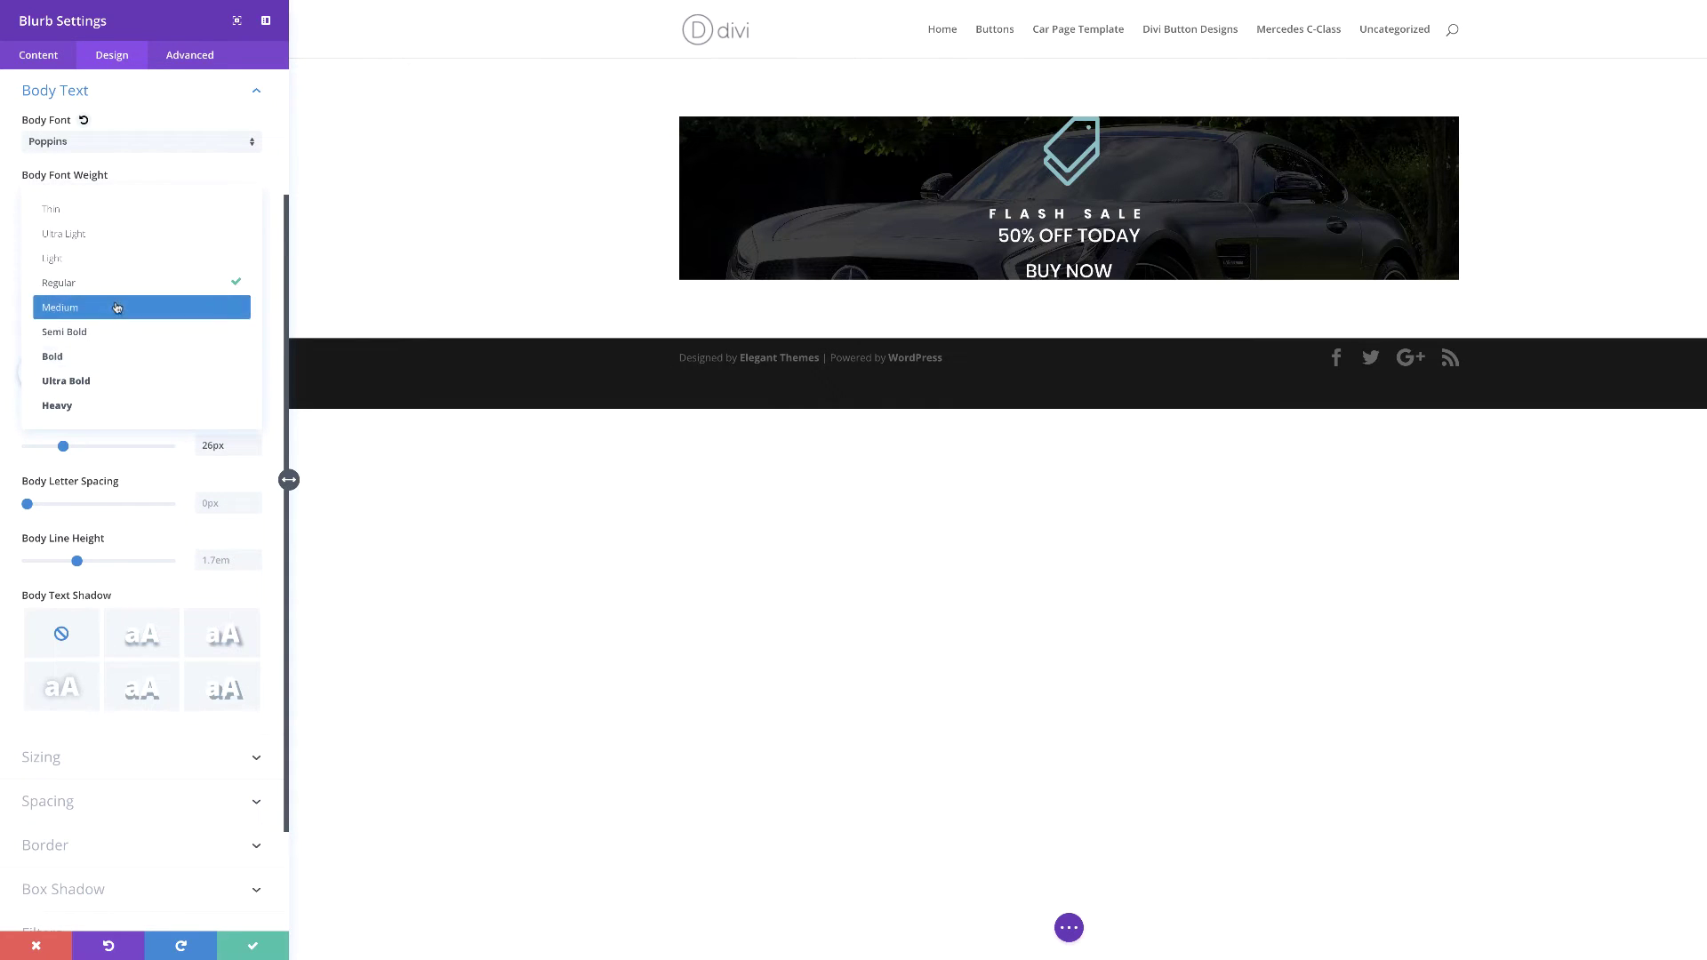
{"action": "left_click", "coordinate": [111, 367]}
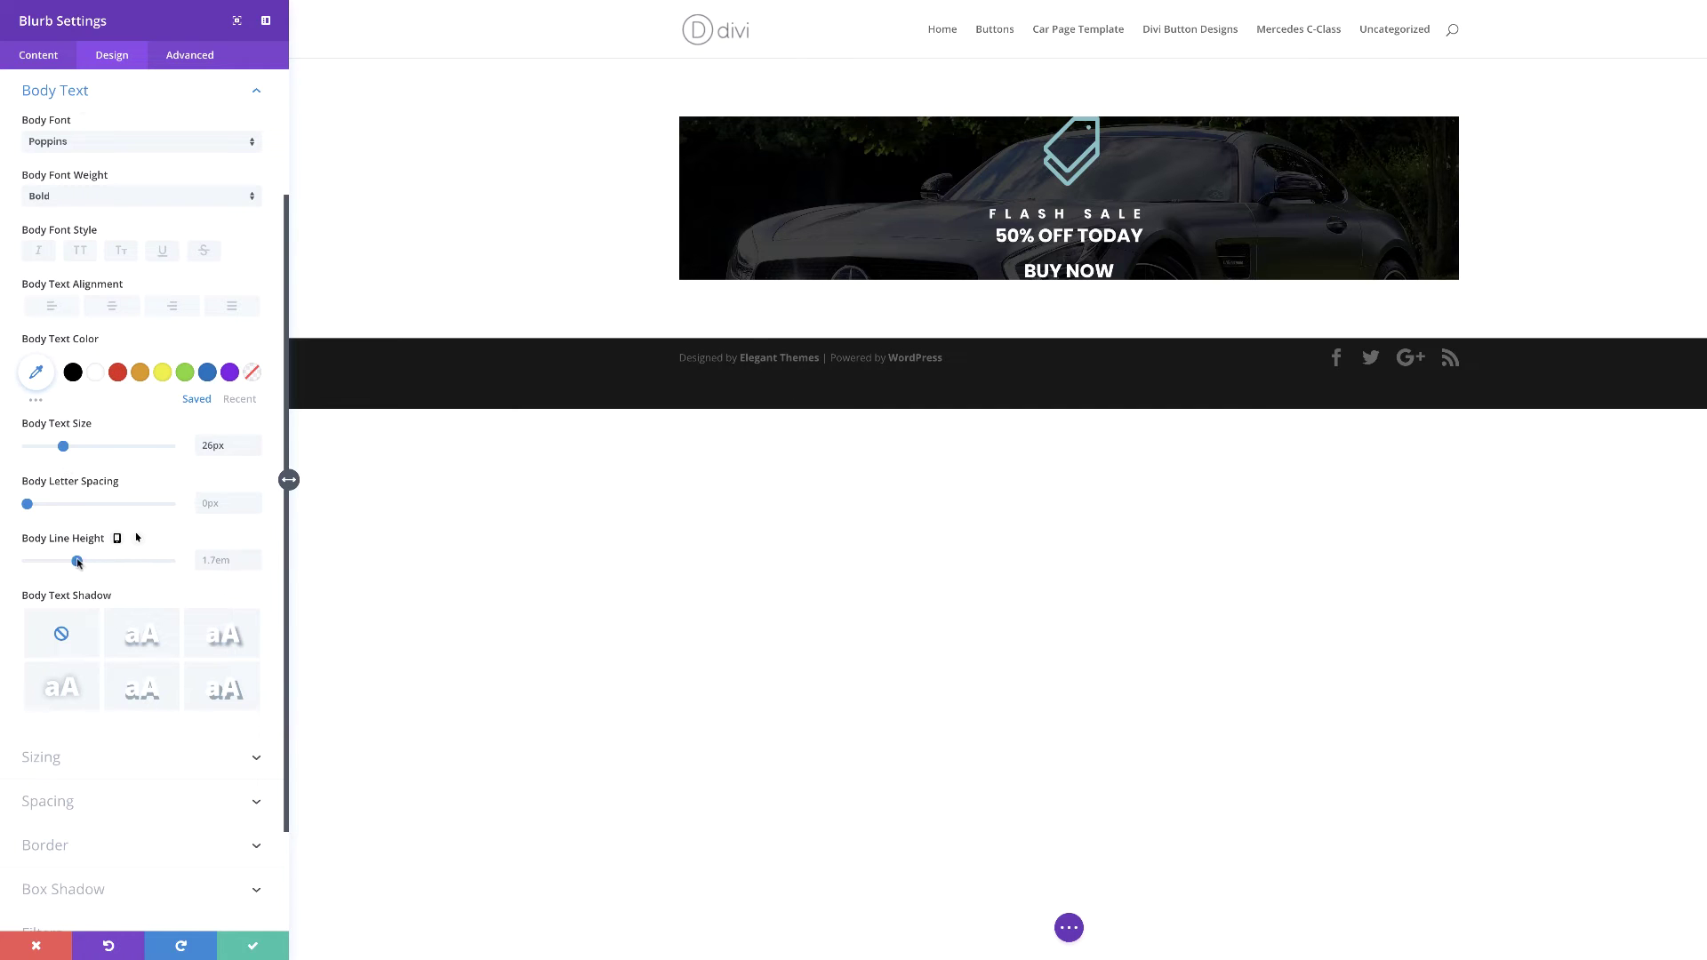
{"action": "left_click_drag", "start_coordinate": [78, 563], "coordinate": [13, 569]}
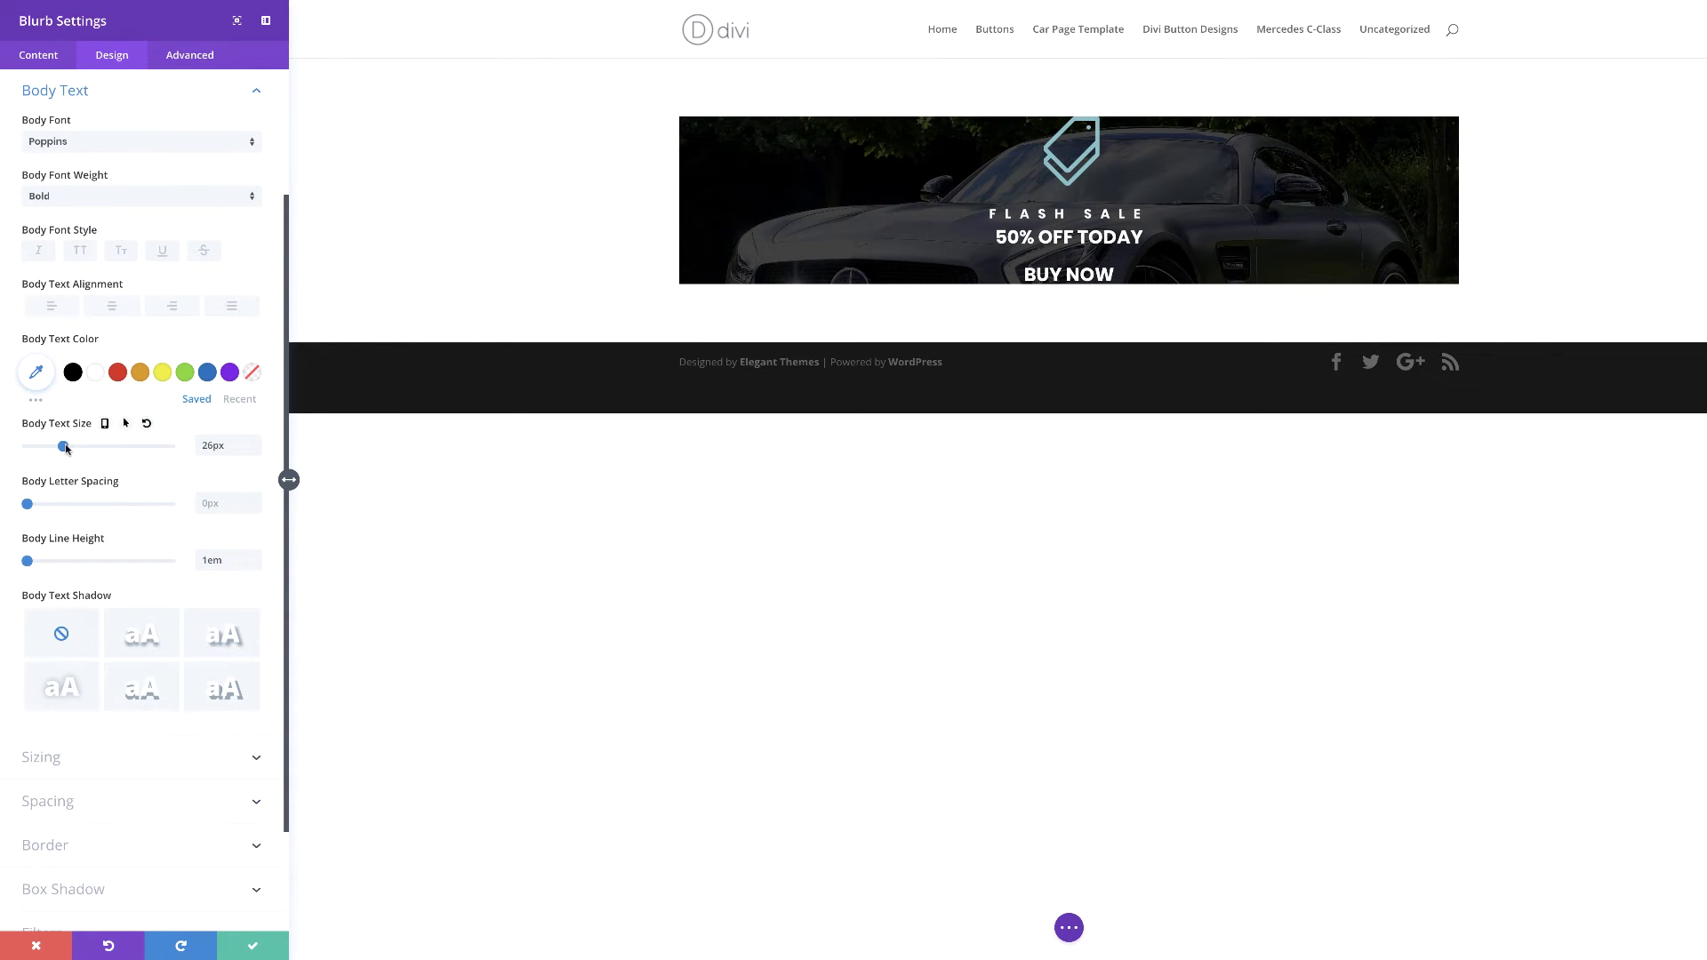
{"action": "left_click_drag", "start_coordinate": [64, 447], "coordinate": [79, 448]}
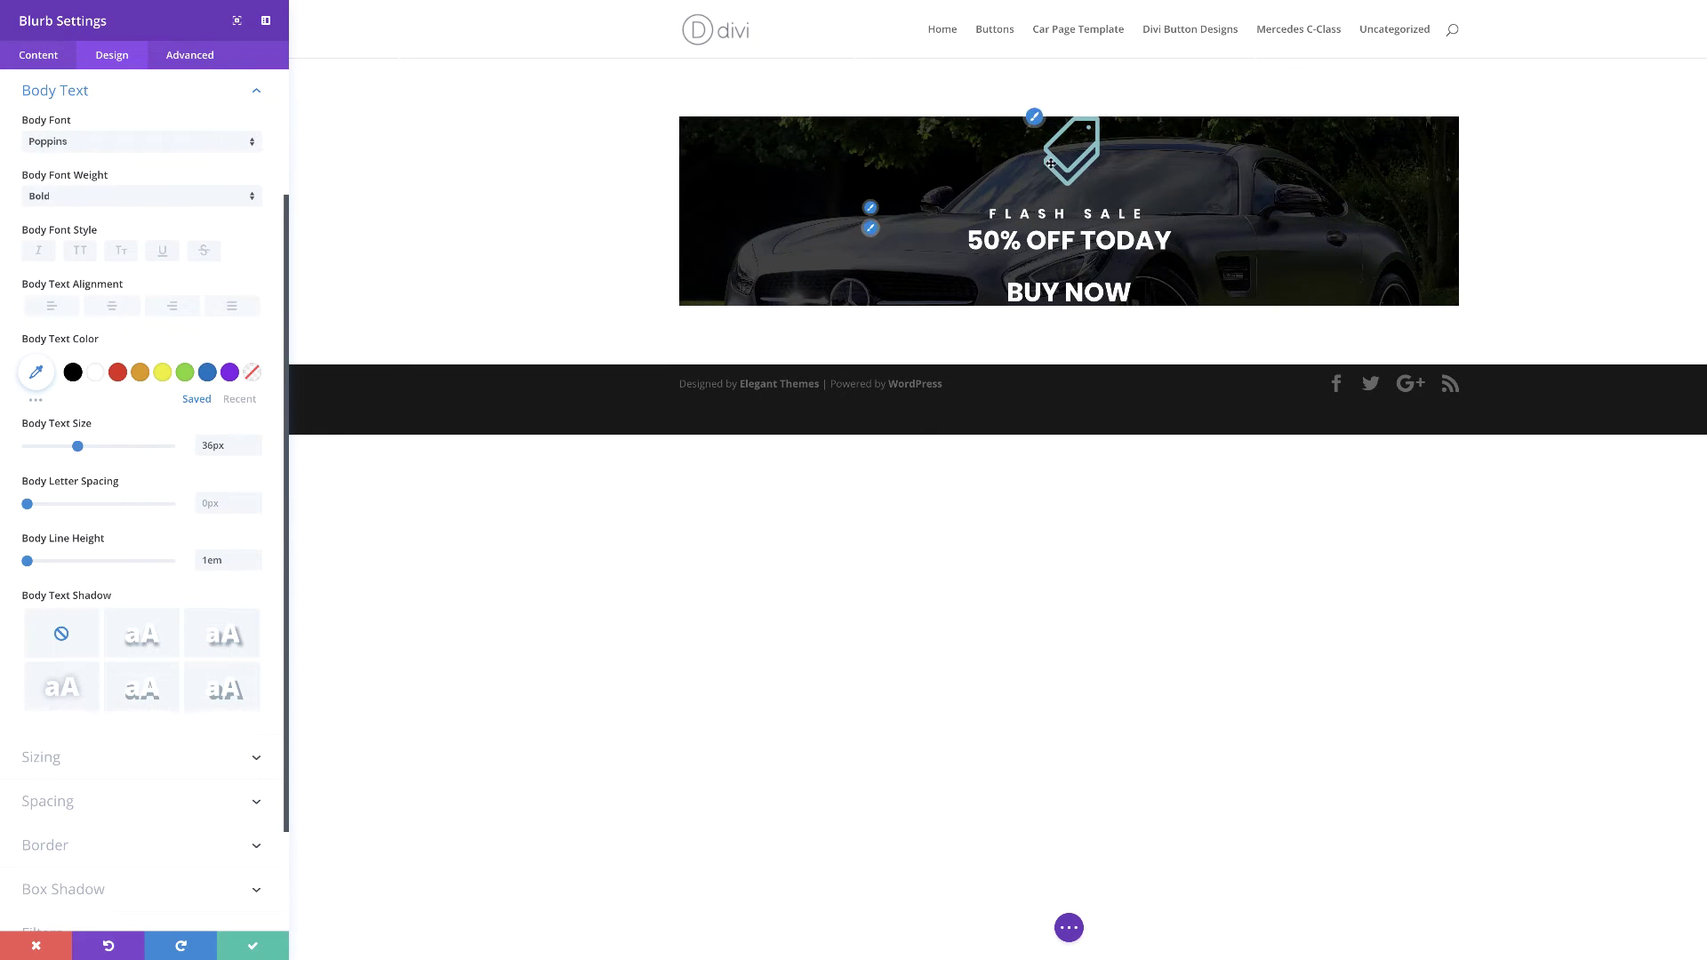
Set the blurb's Image/Icon Placement to Left so the tag icon sits beside FLASH SALE.
{"action": "left_click", "coordinate": [1035, 118]}
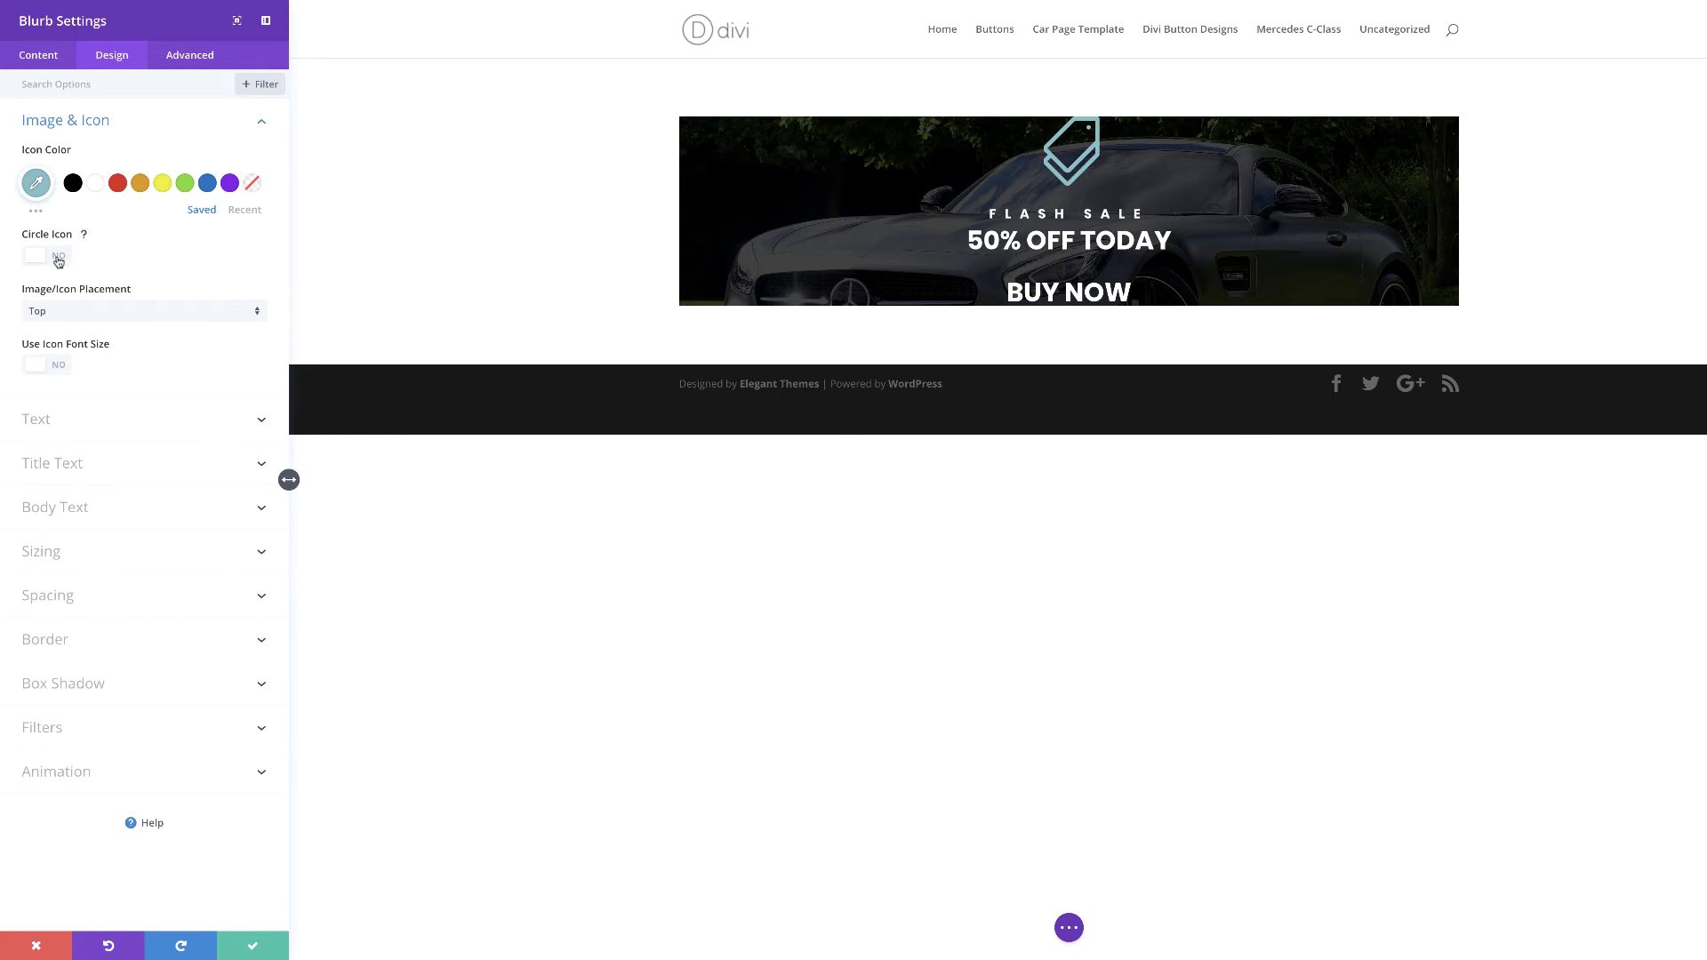
{"action": "left_click", "coordinate": [69, 313]}
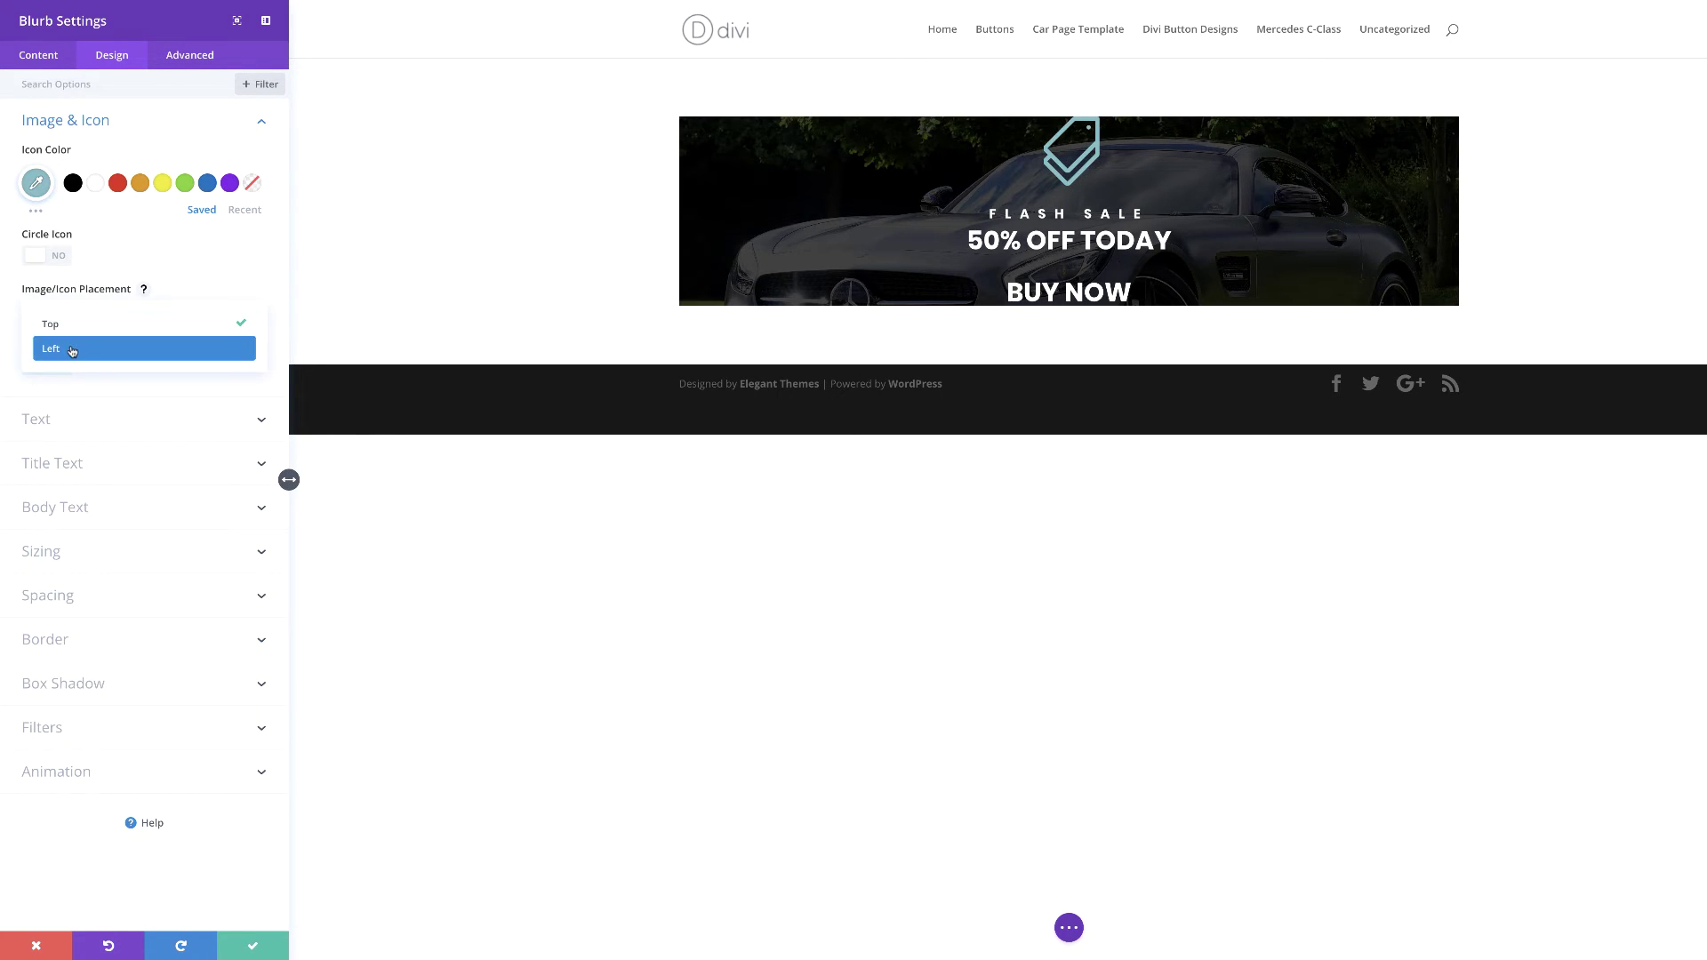
{"action": "left_click", "coordinate": [72, 349]}
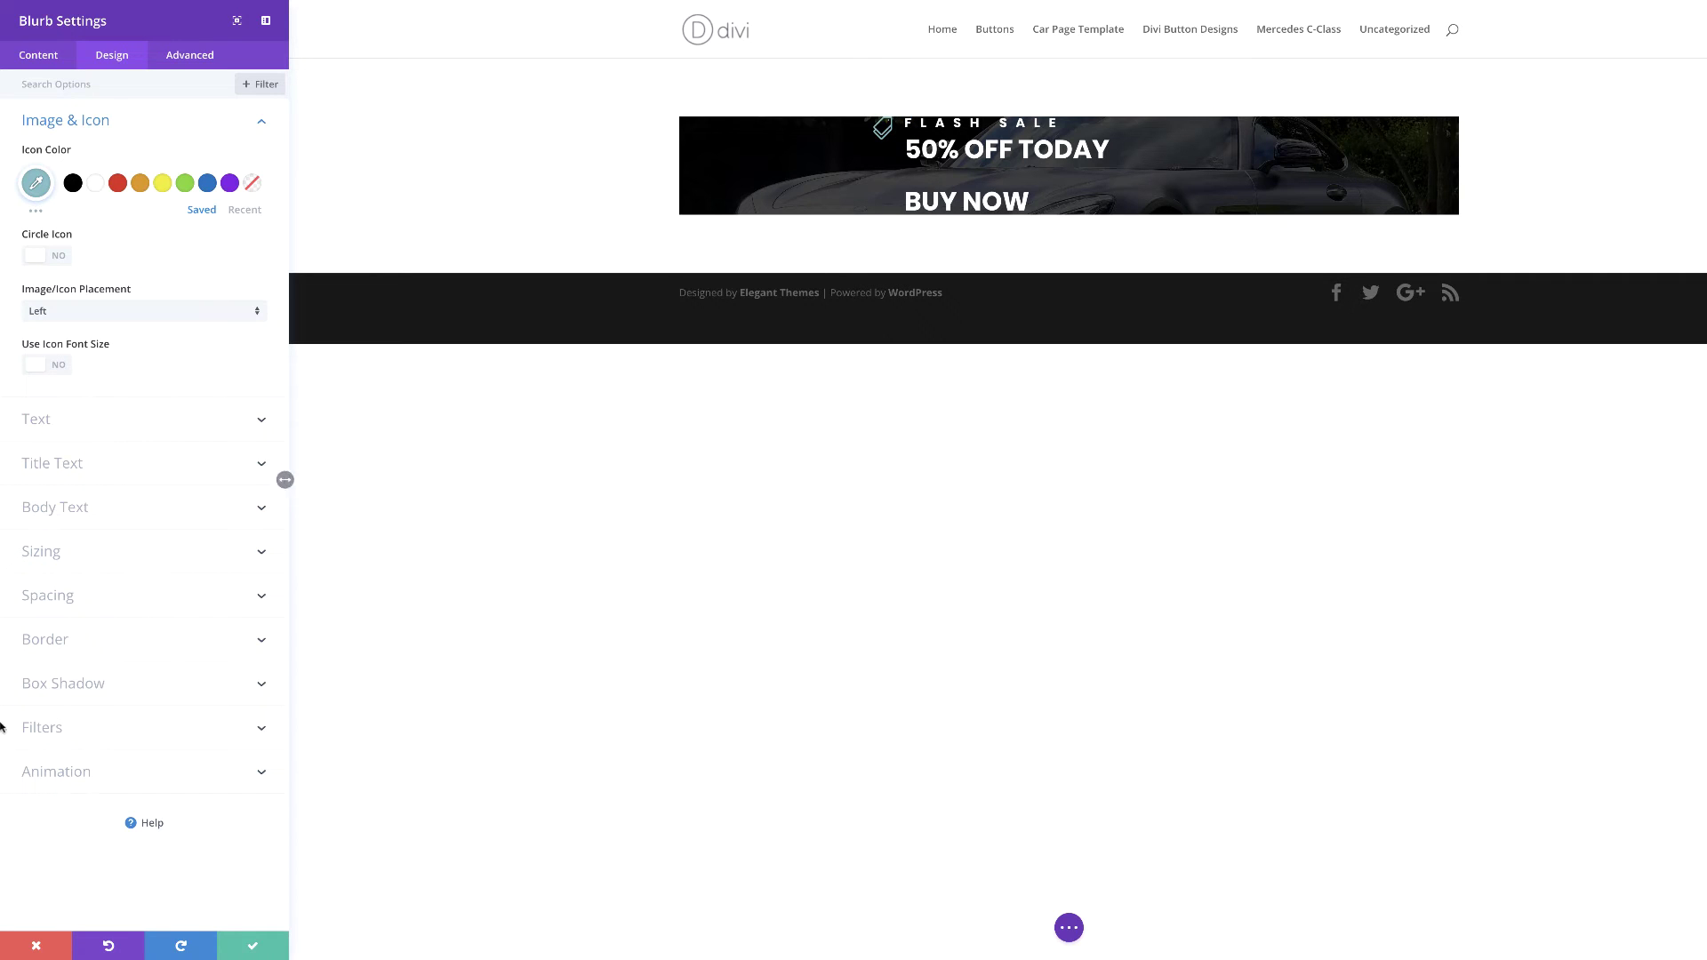
Give the blurb custom padding of 10% top, 32% bottom and 17% left and right.
{"action": "left_click", "coordinate": [68, 598]}
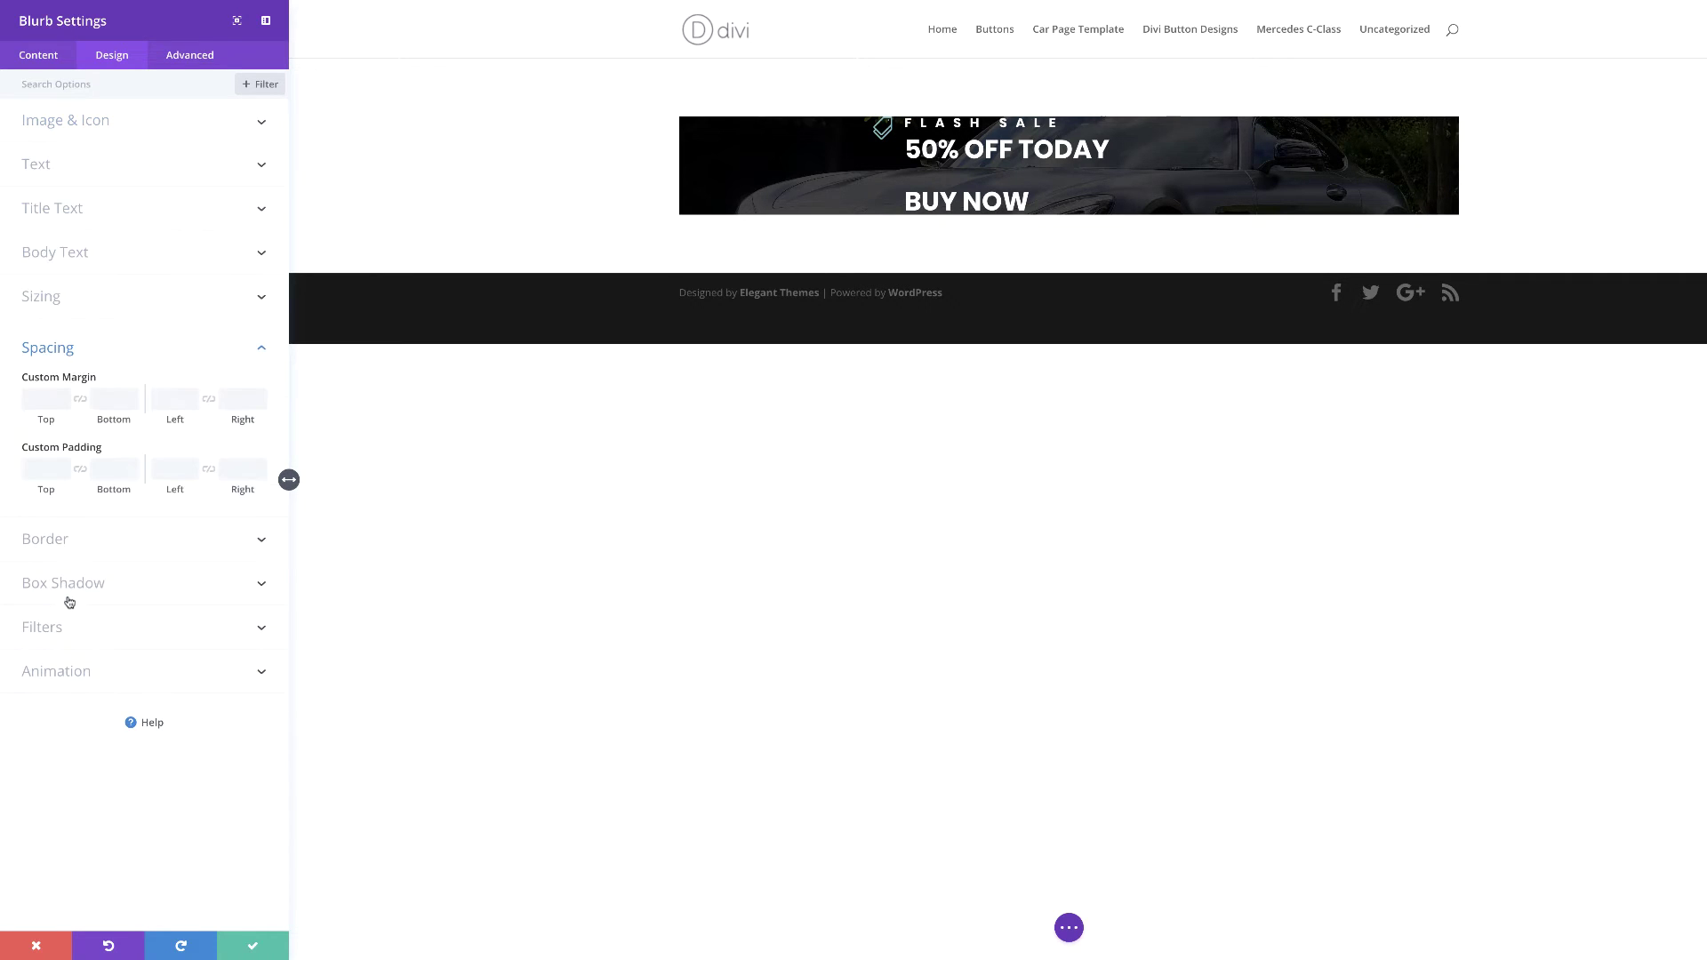
{"action": "left_click", "coordinate": [80, 469]}
{"action": "left_click", "coordinate": [210, 471]}
{"action": "type", "text": "%"}
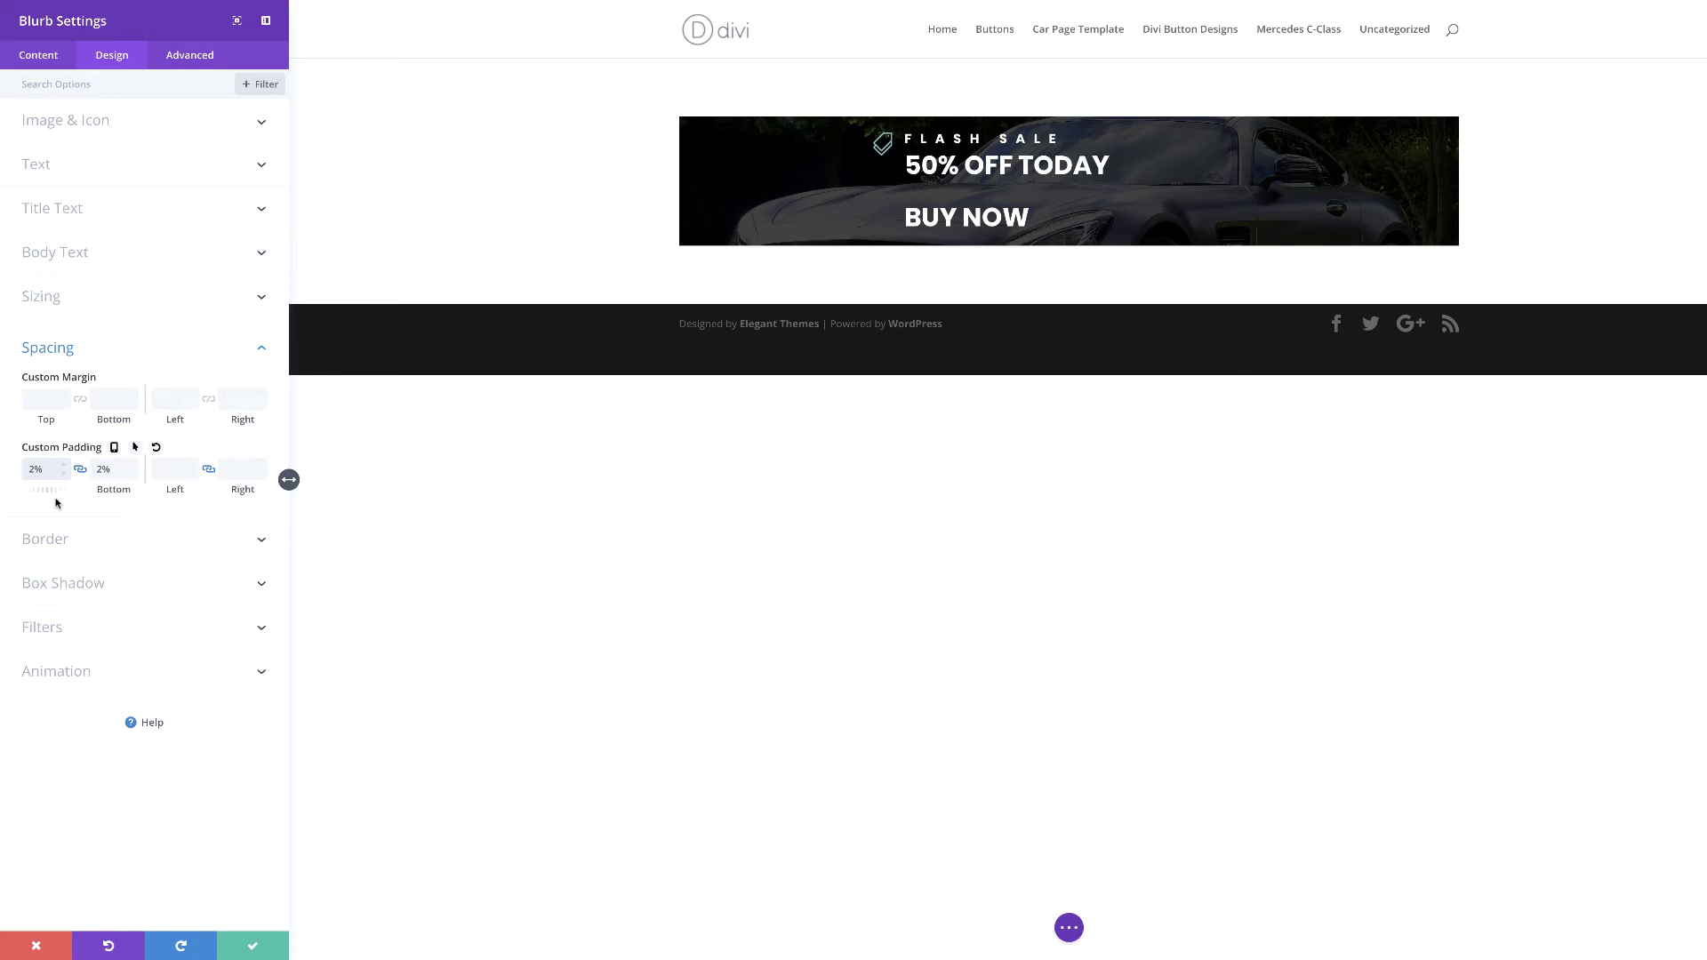
{"action": "left_click_drag", "start_coordinate": [45, 488], "coordinate": [54, 489]}
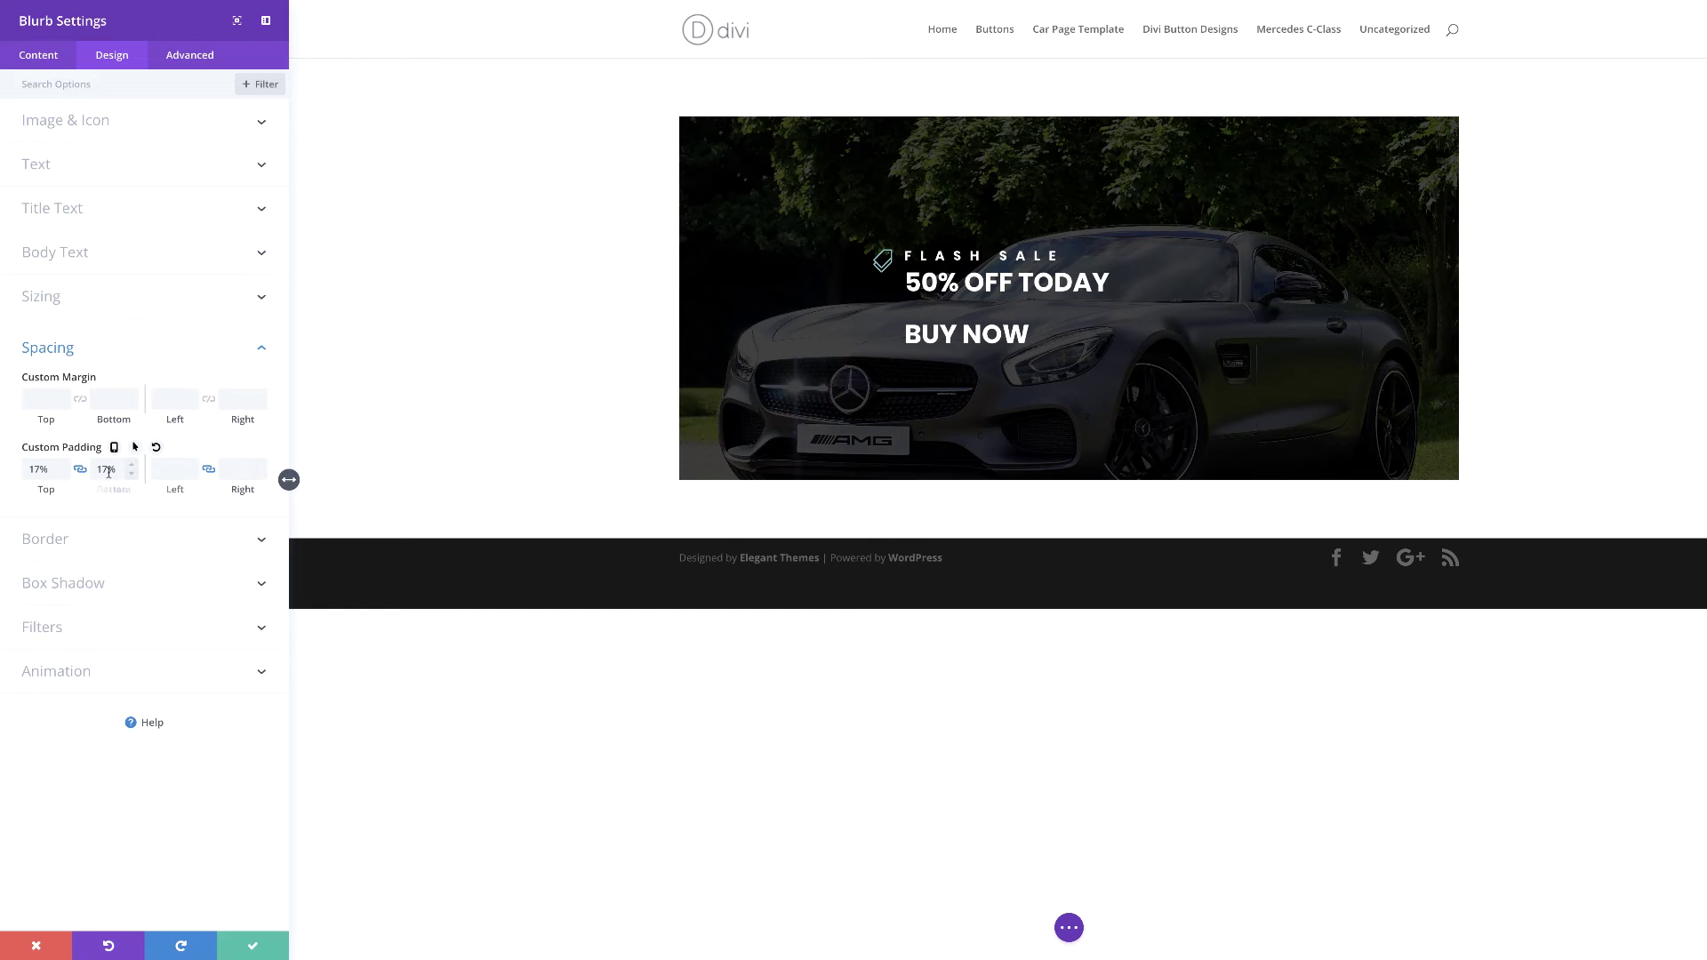
{"action": "left_click_drag", "start_coordinate": [99, 470], "coordinate": [116, 469]}
{"action": "left_click", "coordinate": [178, 468]}
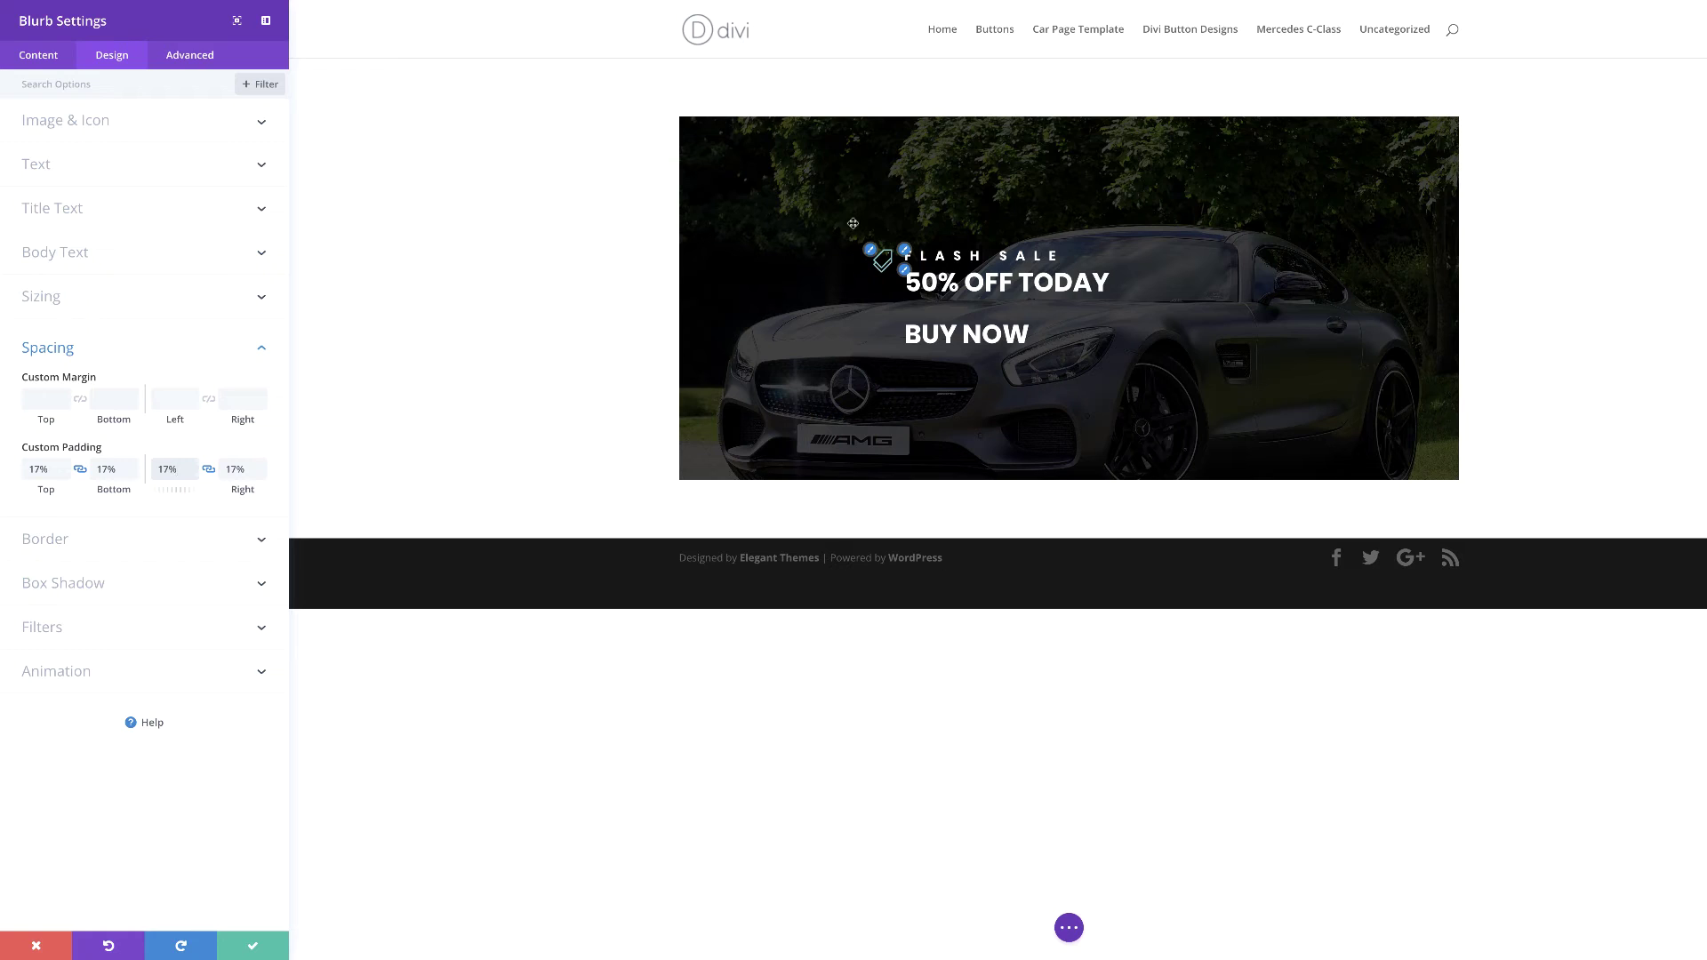
{"action": "left_click", "coordinate": [81, 474]}
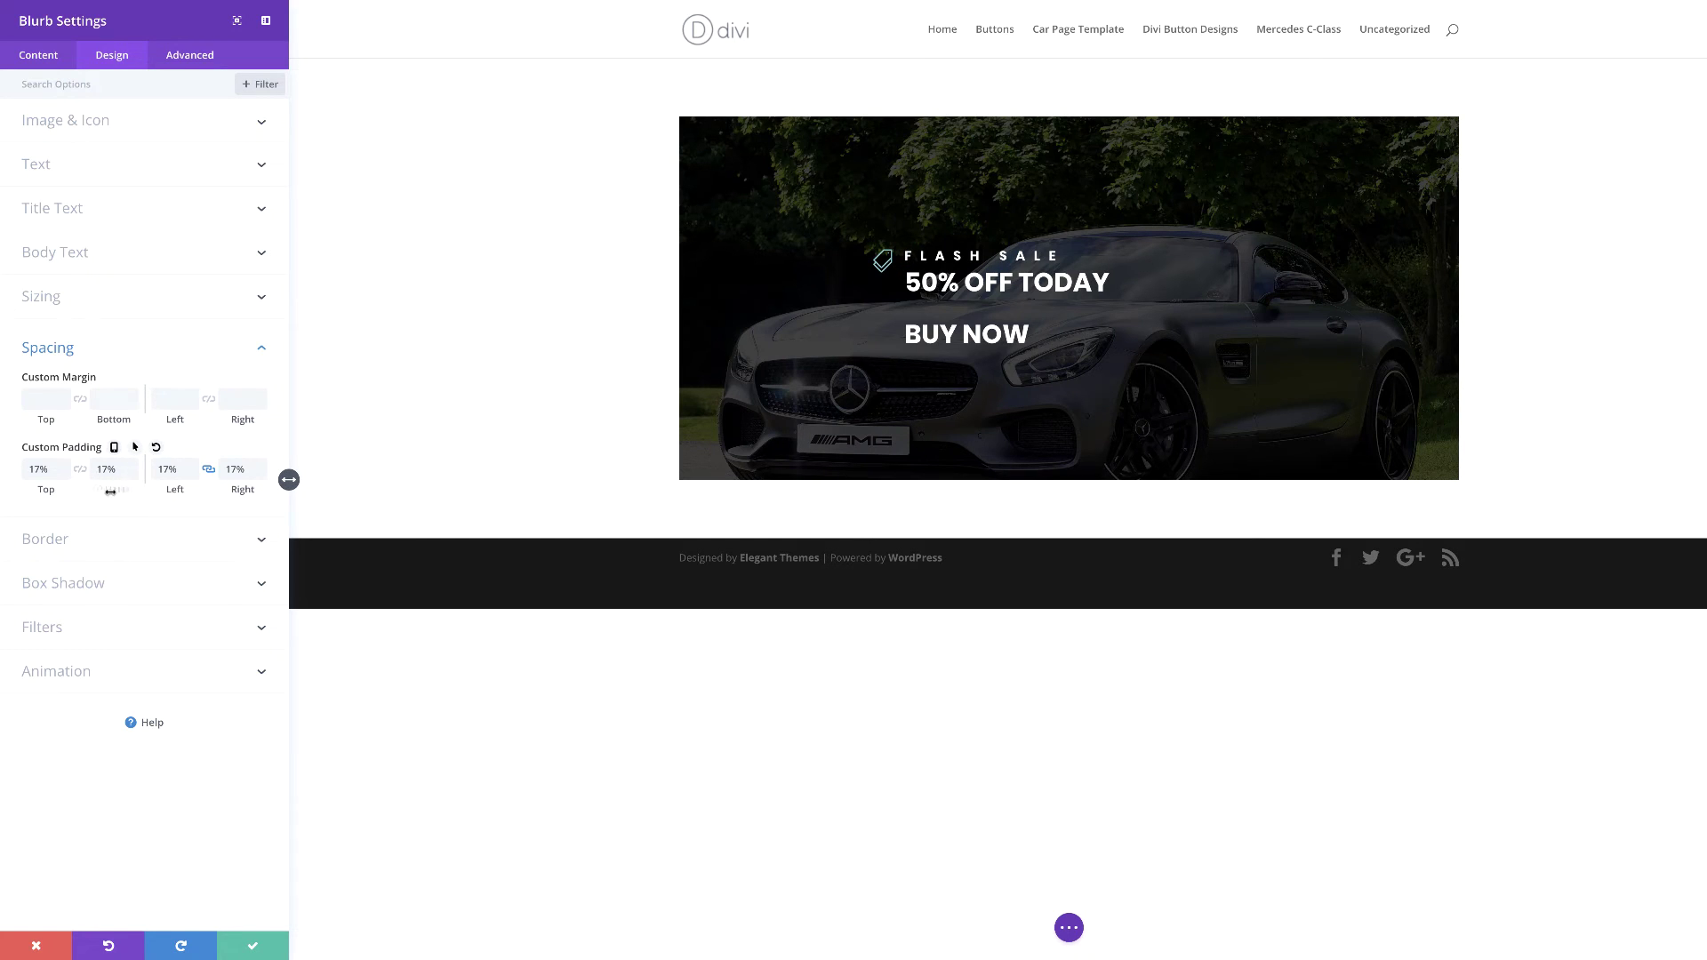
{"action": "left_click_drag", "start_coordinate": [105, 490], "coordinate": [119, 494]}
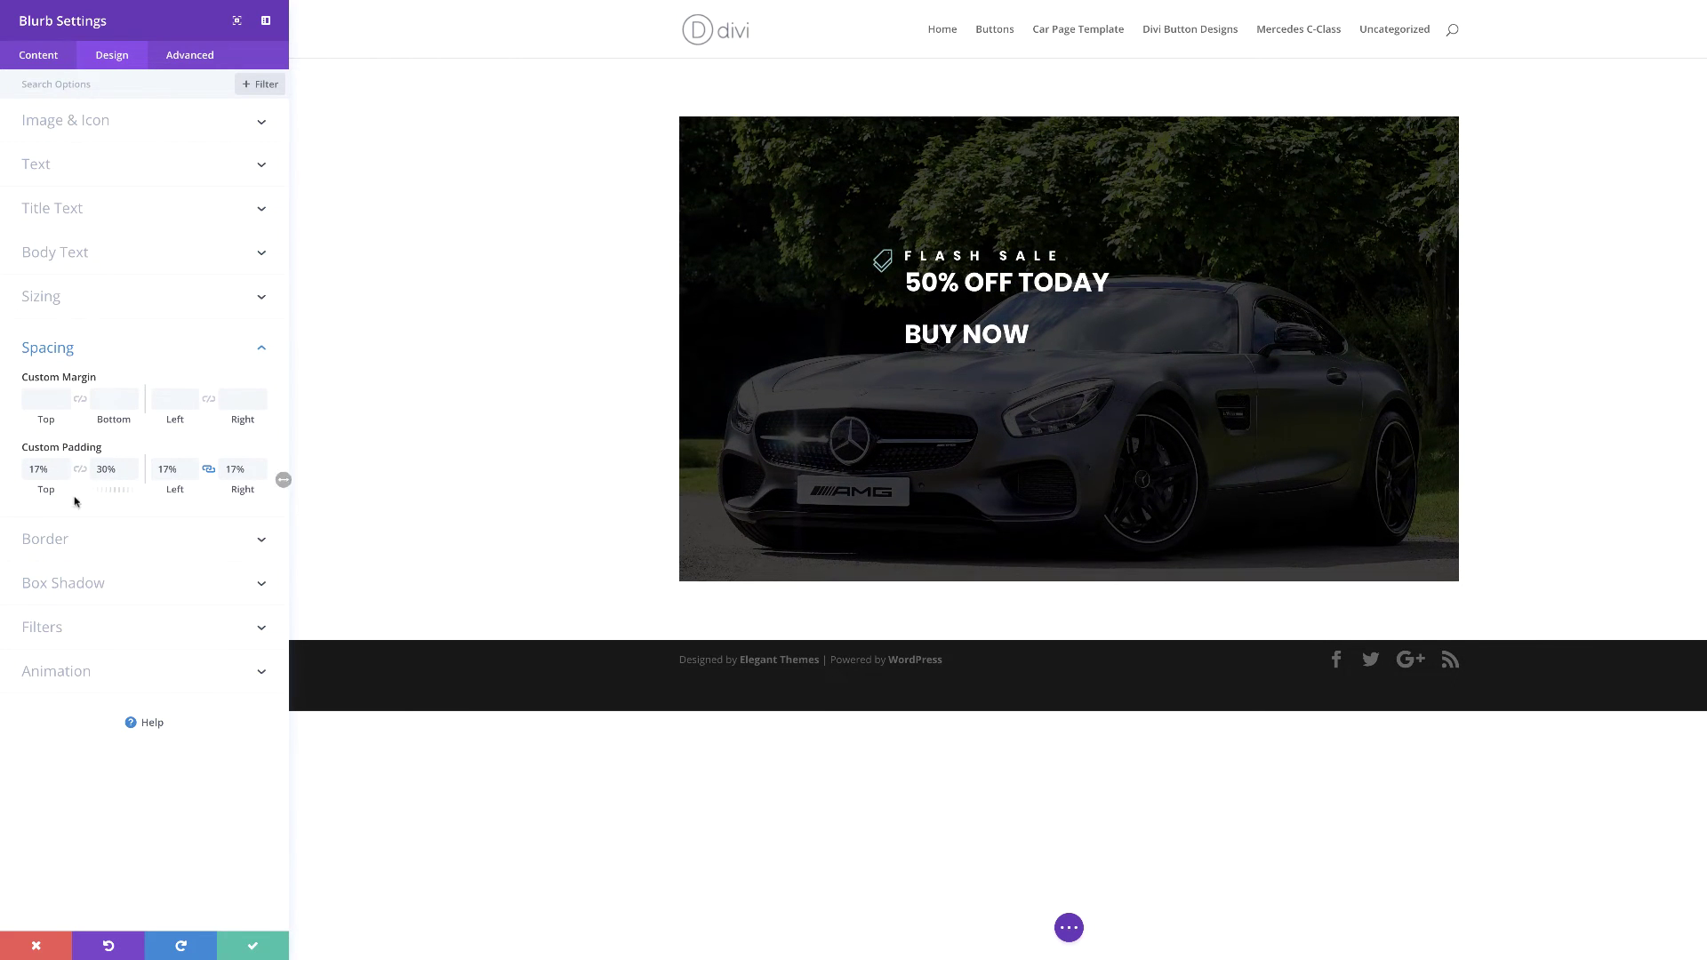
{"action": "left_click_drag", "start_coordinate": [46, 490], "coordinate": [42, 489]}
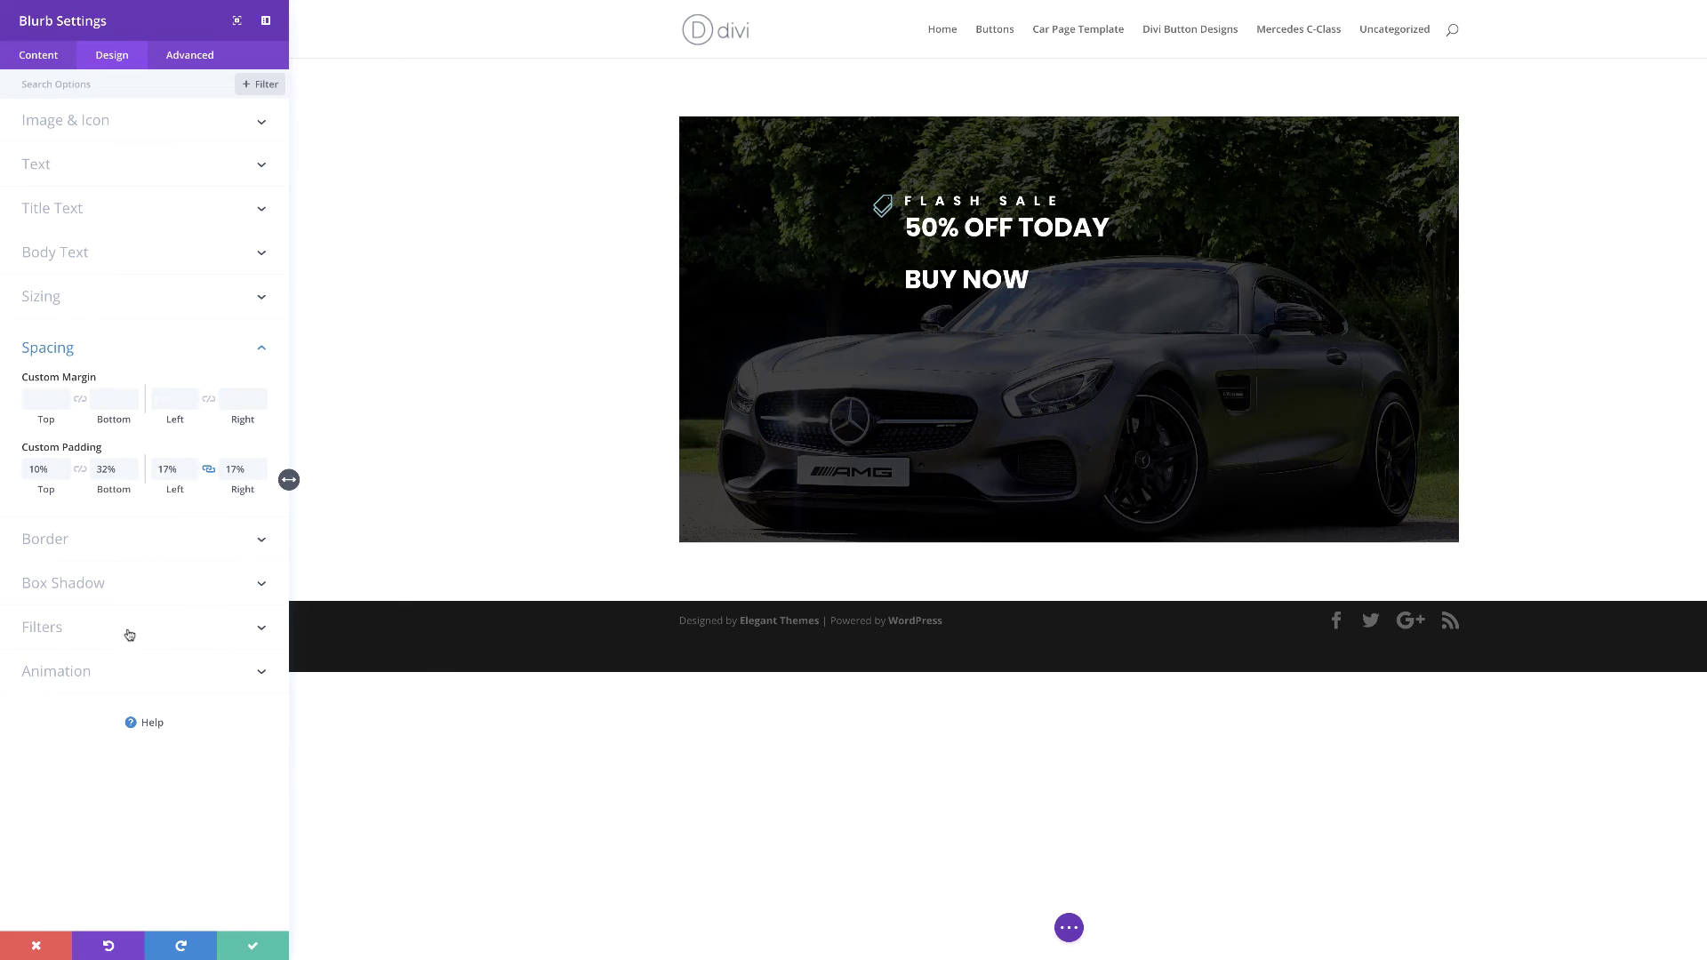
Set the blurb's Content Width to 630px and its module Width to 80%.
{"action": "left_click", "coordinate": [76, 302]}
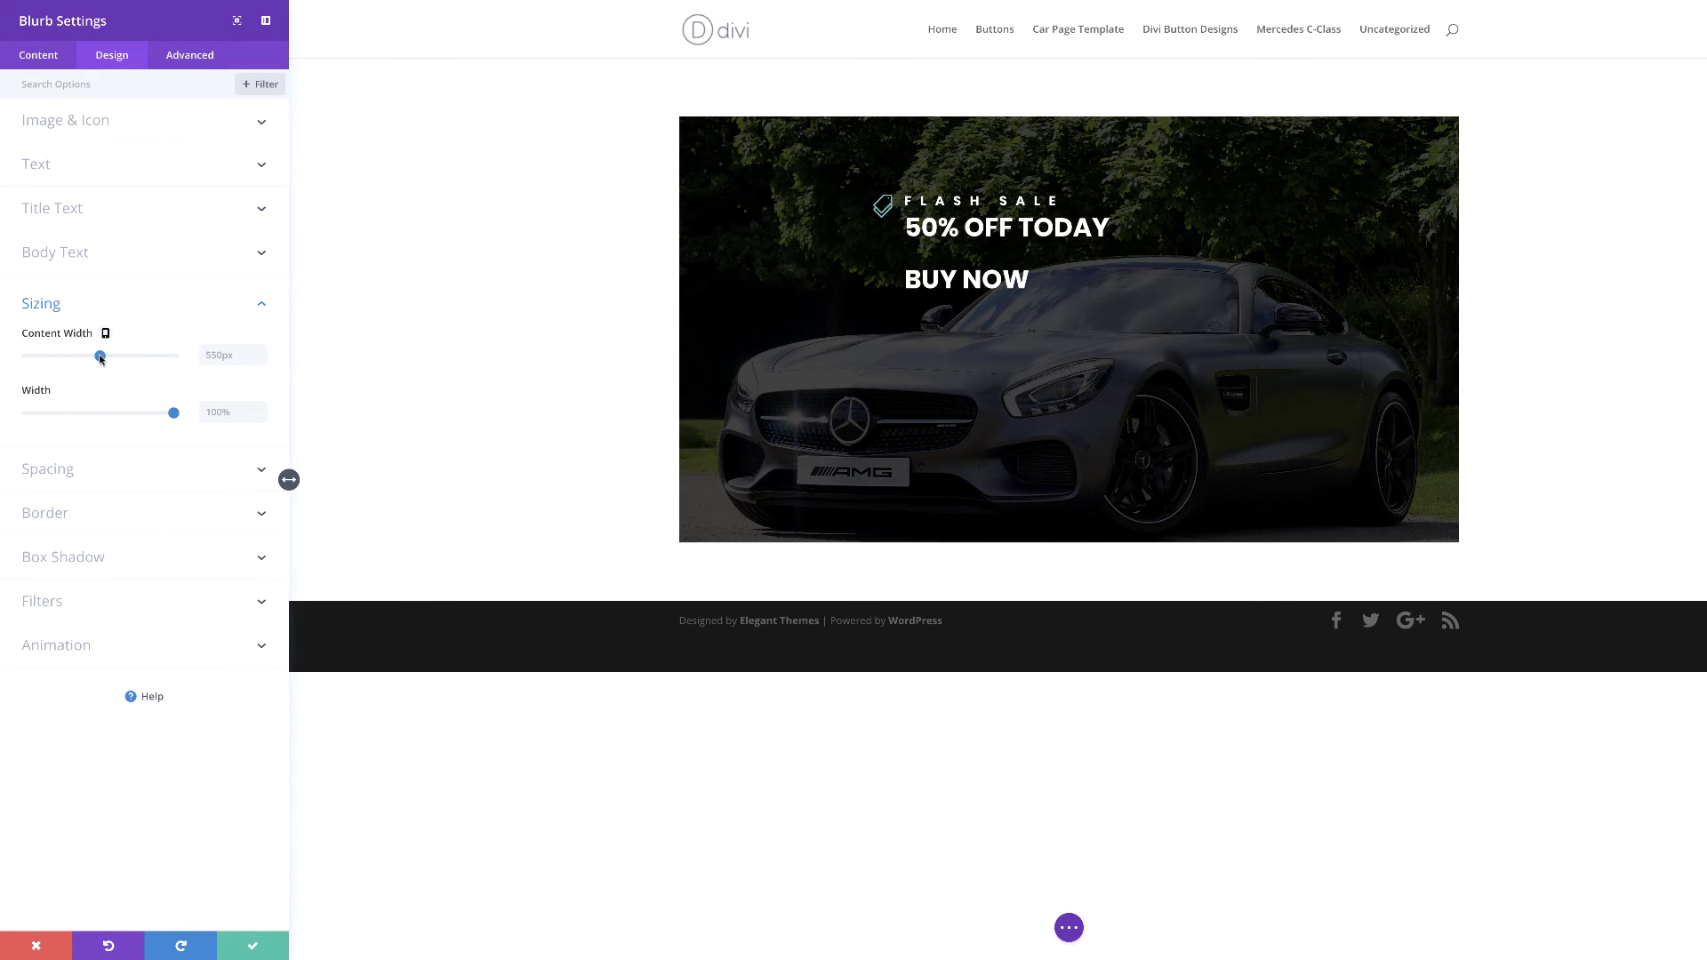
{"action": "left_click_drag", "start_coordinate": [101, 357], "coordinate": [110, 357]}
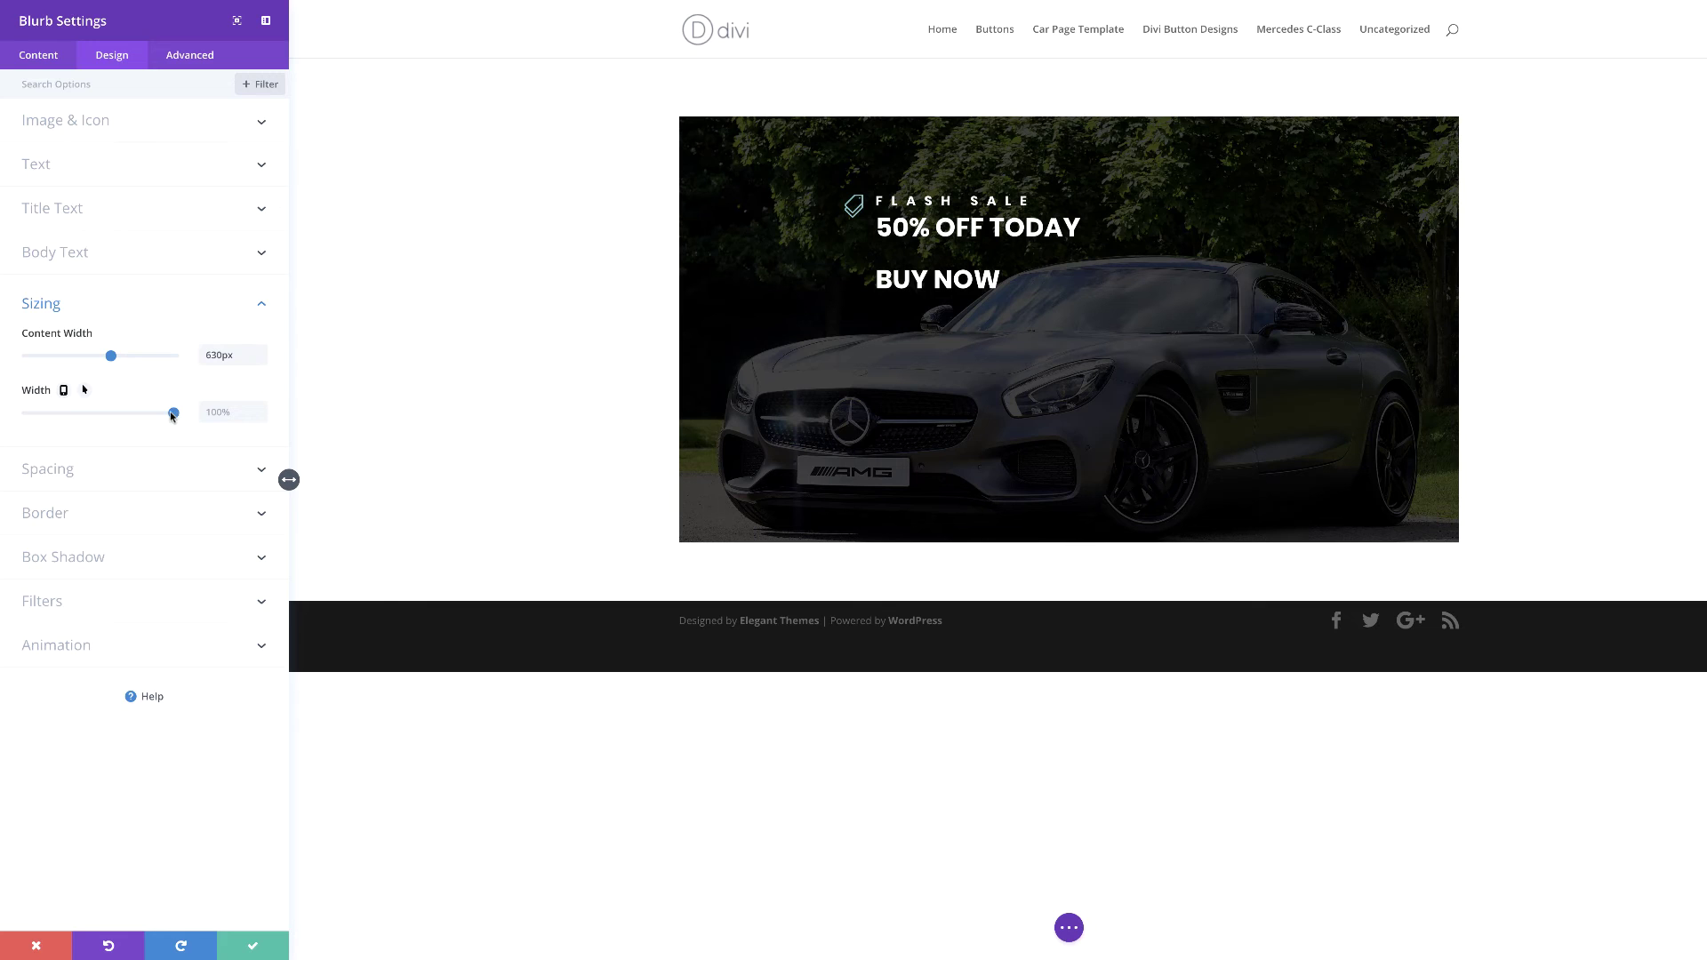
{"action": "left_click_drag", "start_coordinate": [173, 413], "coordinate": [58, 436]}
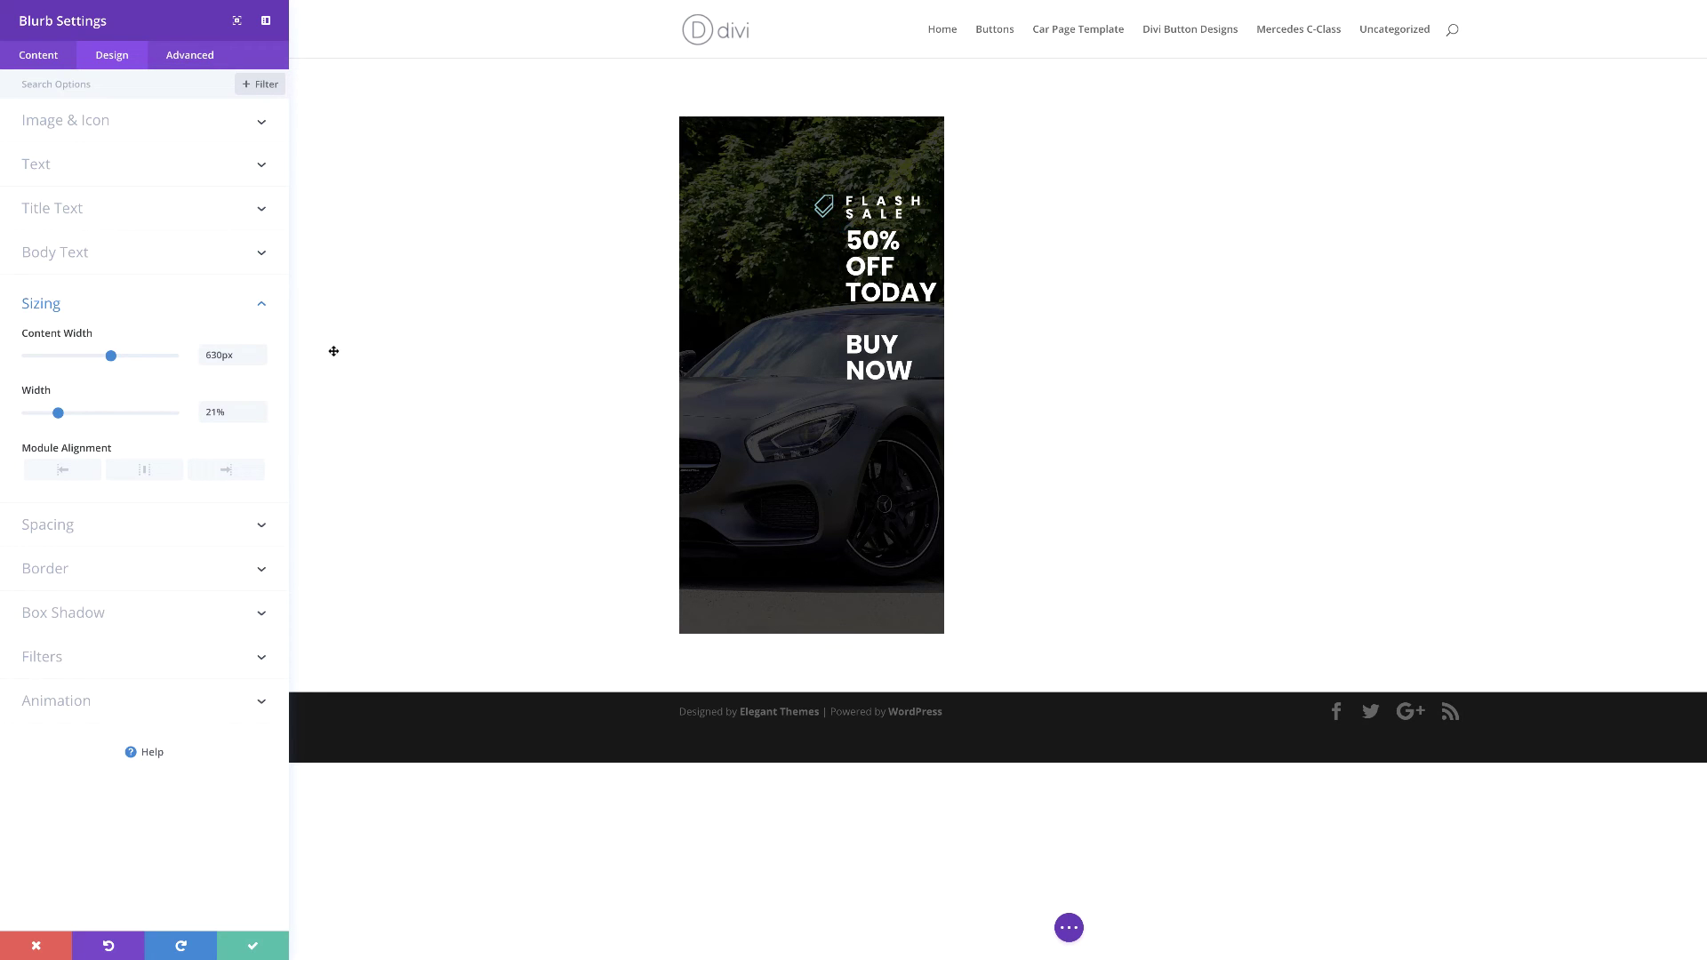
{"action": "left_click_drag", "start_coordinate": [64, 414], "coordinate": [144, 414]}
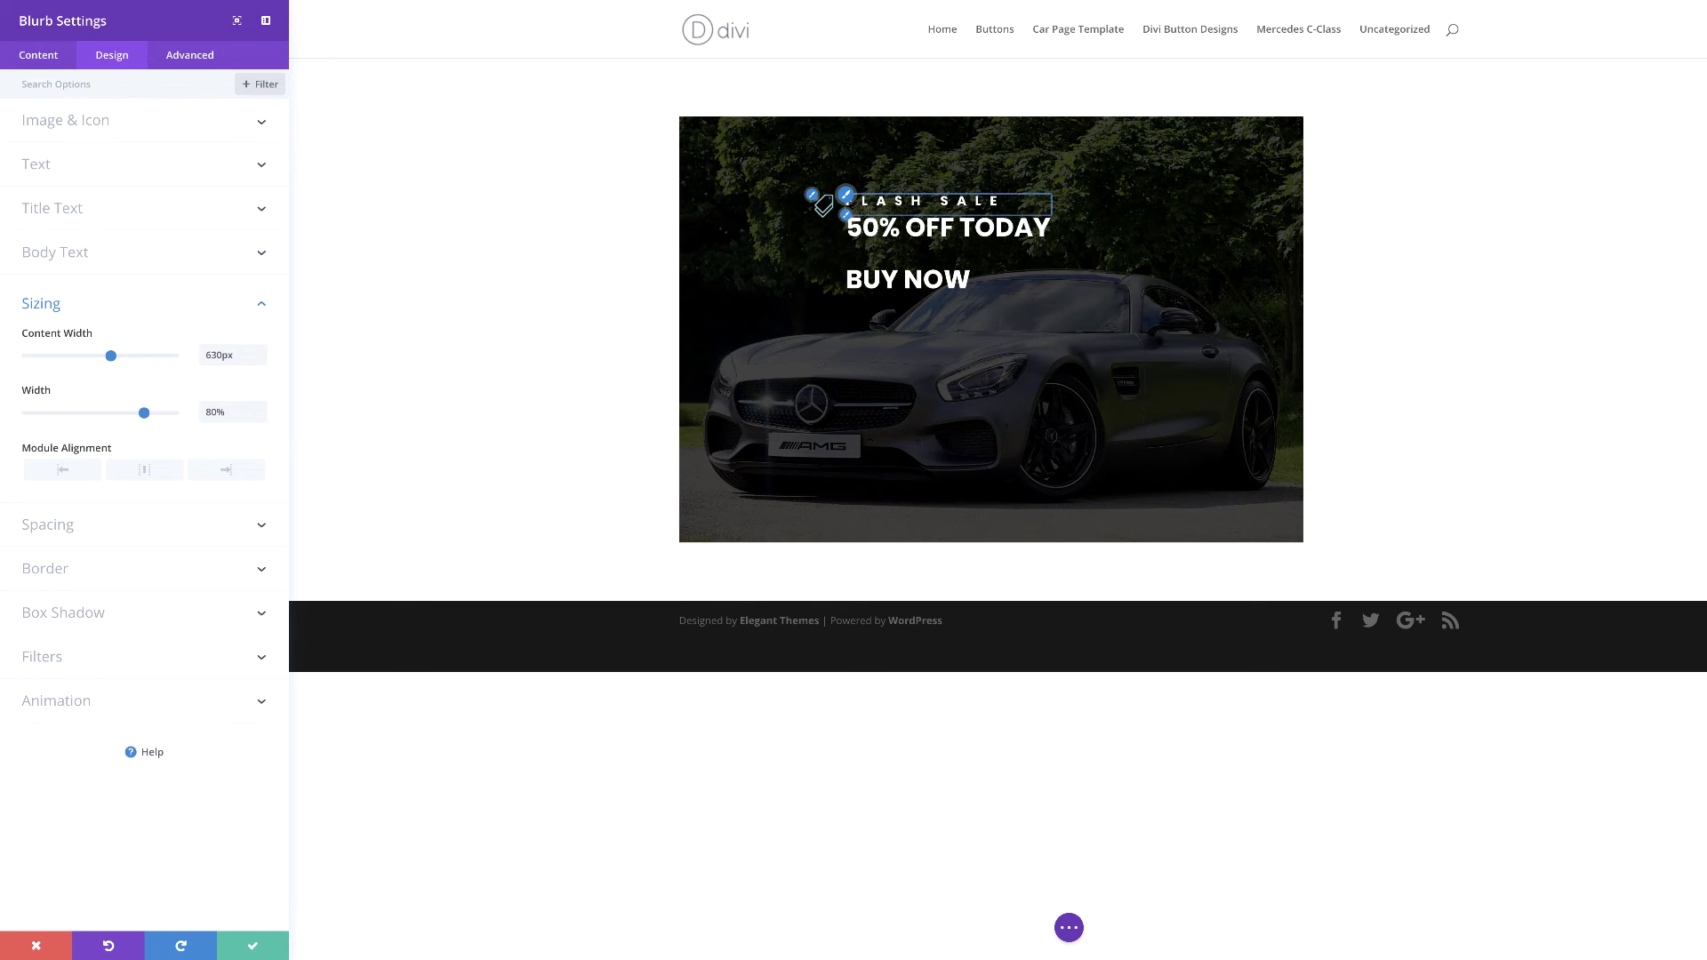
Make the tag icon white and delete the blank line before BUY NOW in Text mode.
{"action": "left_click", "coordinate": [816, 199]}
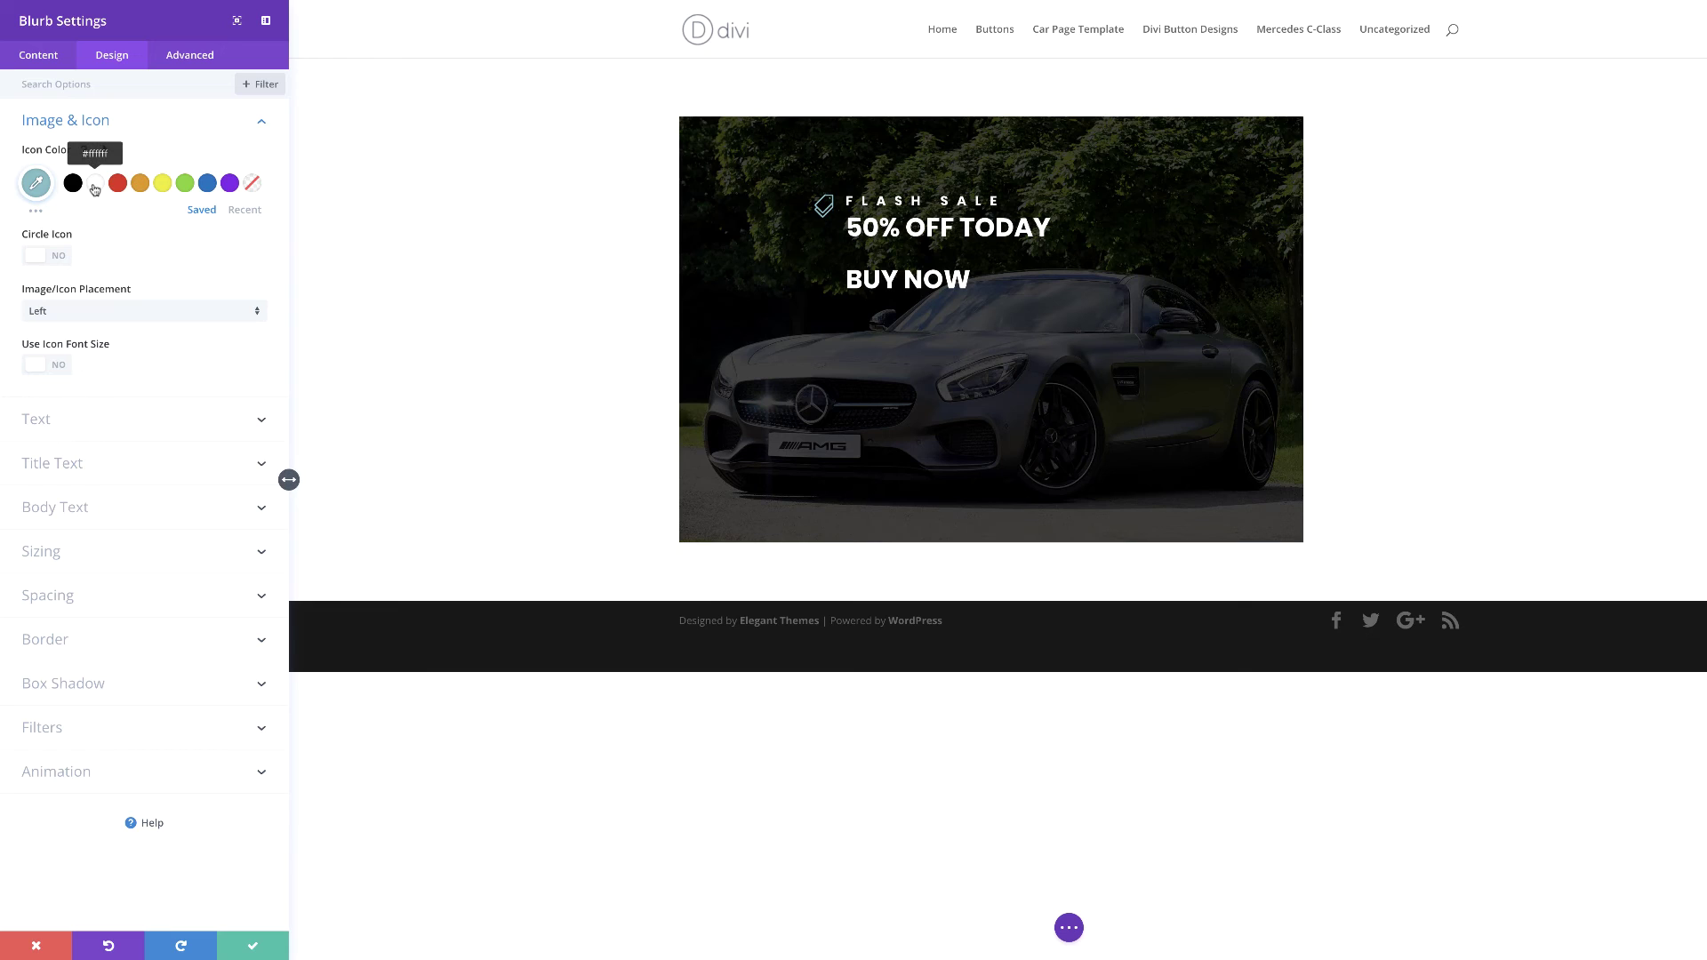
{"action": "left_click", "coordinate": [95, 186]}
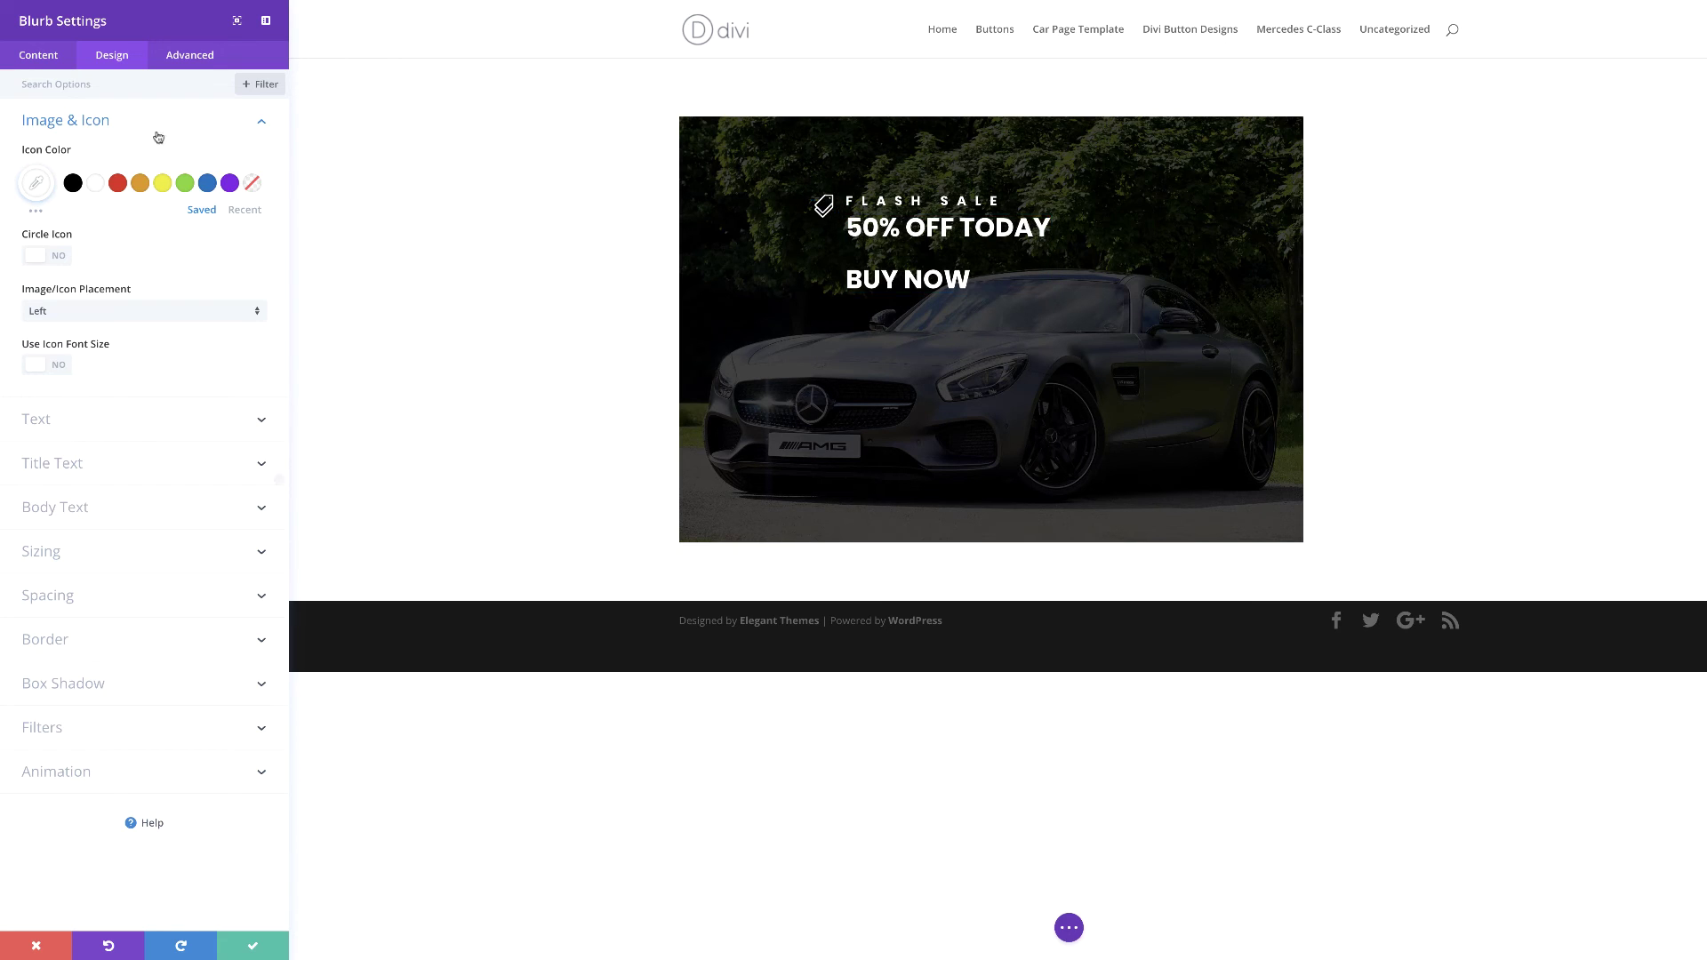
{"action": "left_click", "coordinate": [38, 55]}
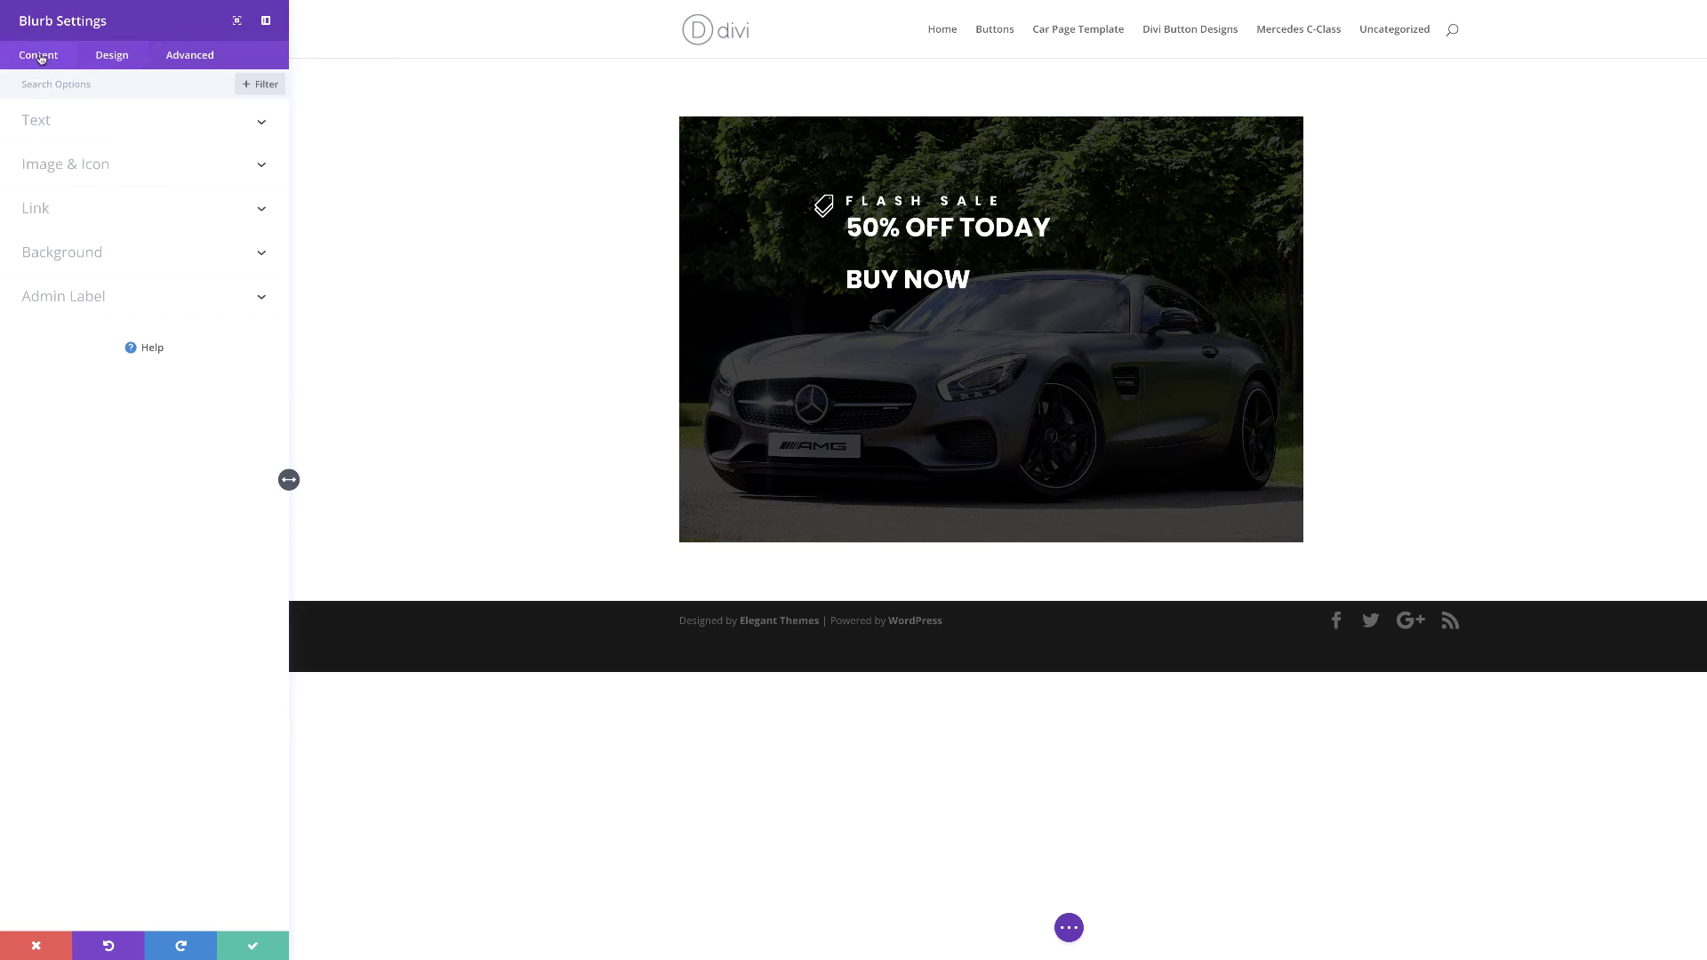
{"action": "left_click", "coordinate": [46, 122]}
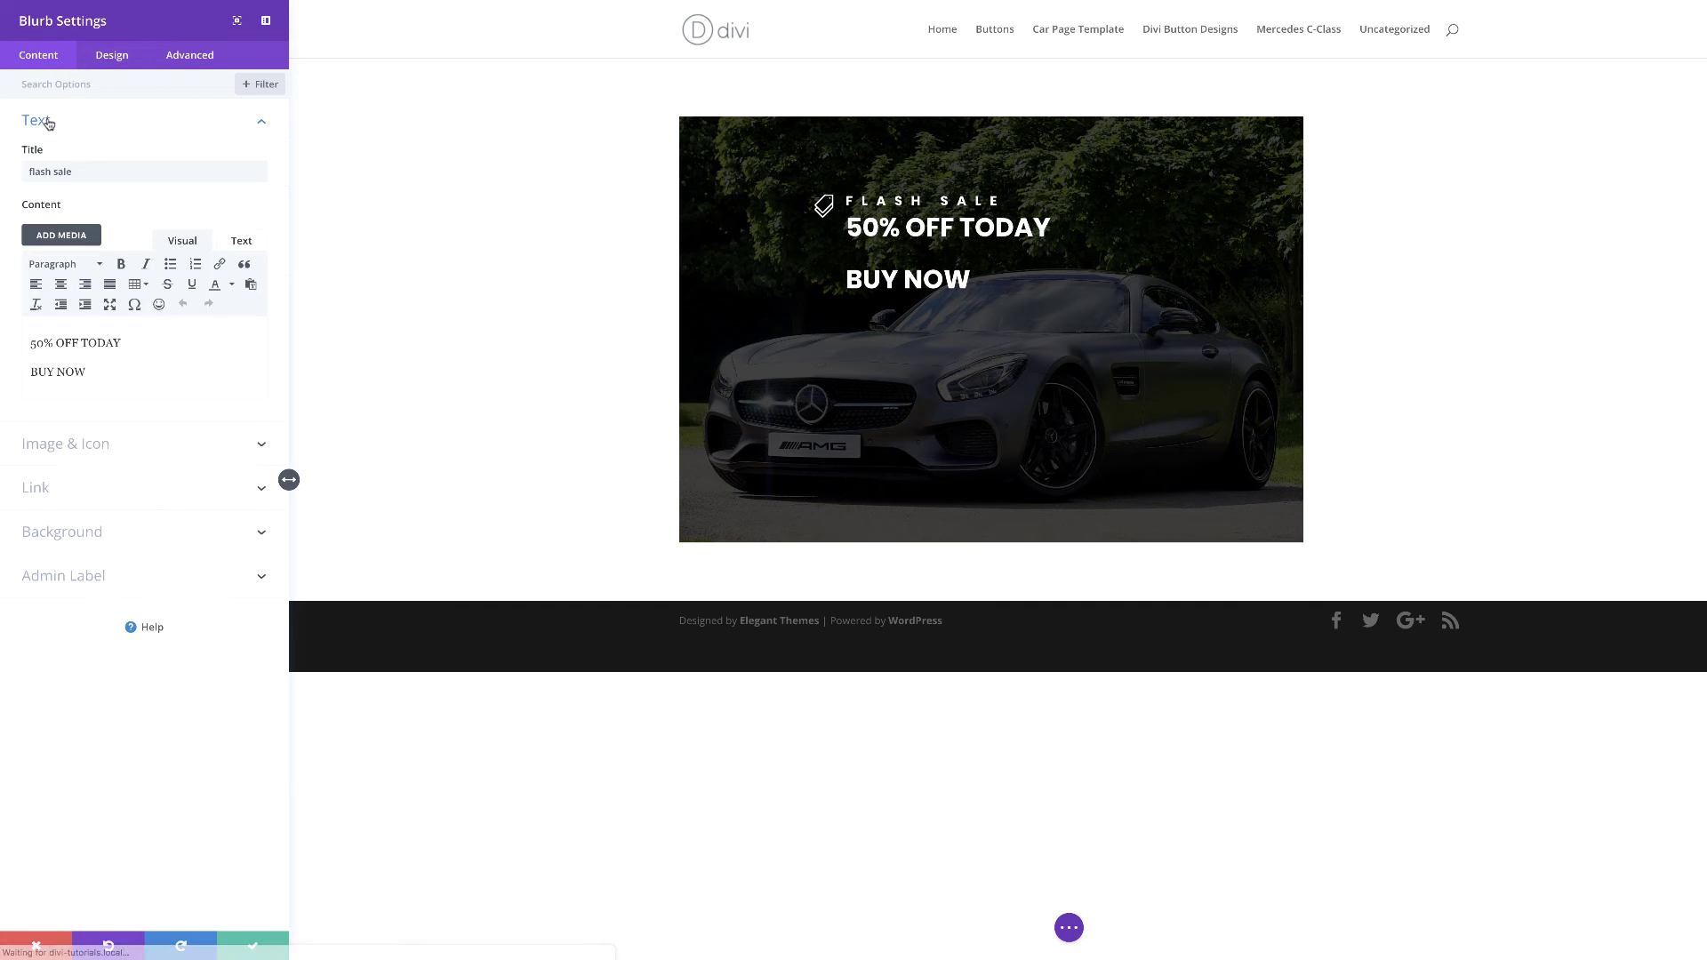
{"action": "left_click", "coordinate": [251, 246]}
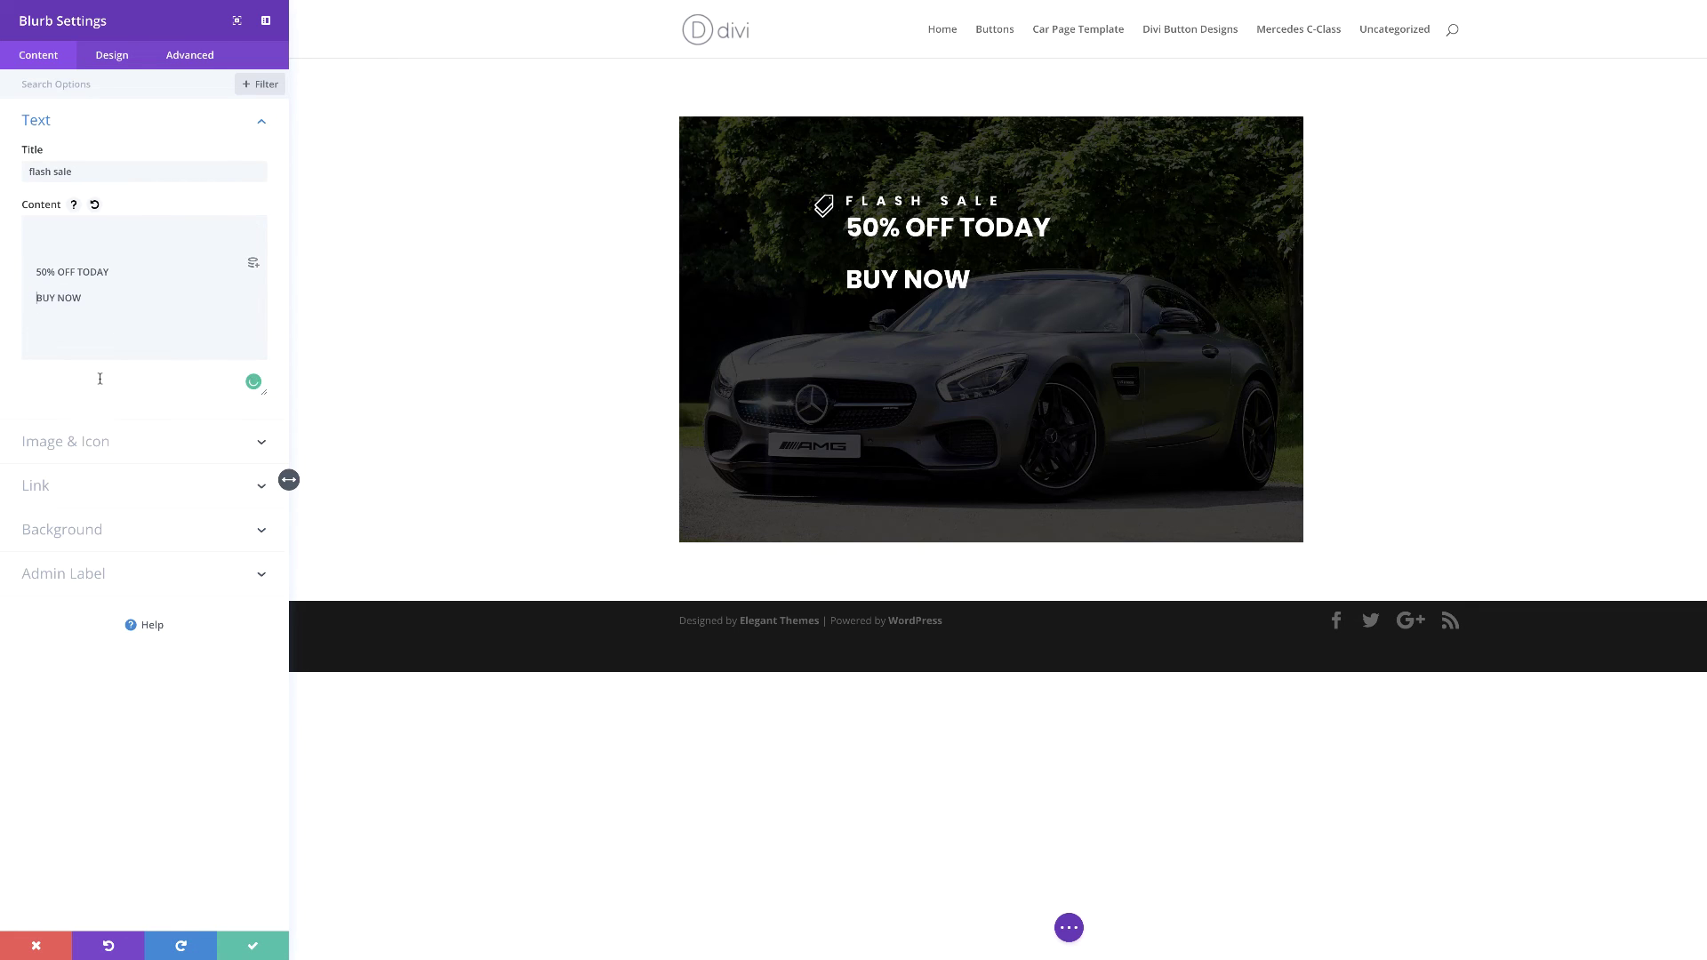
{"action": "key", "text": "BackSpace"}
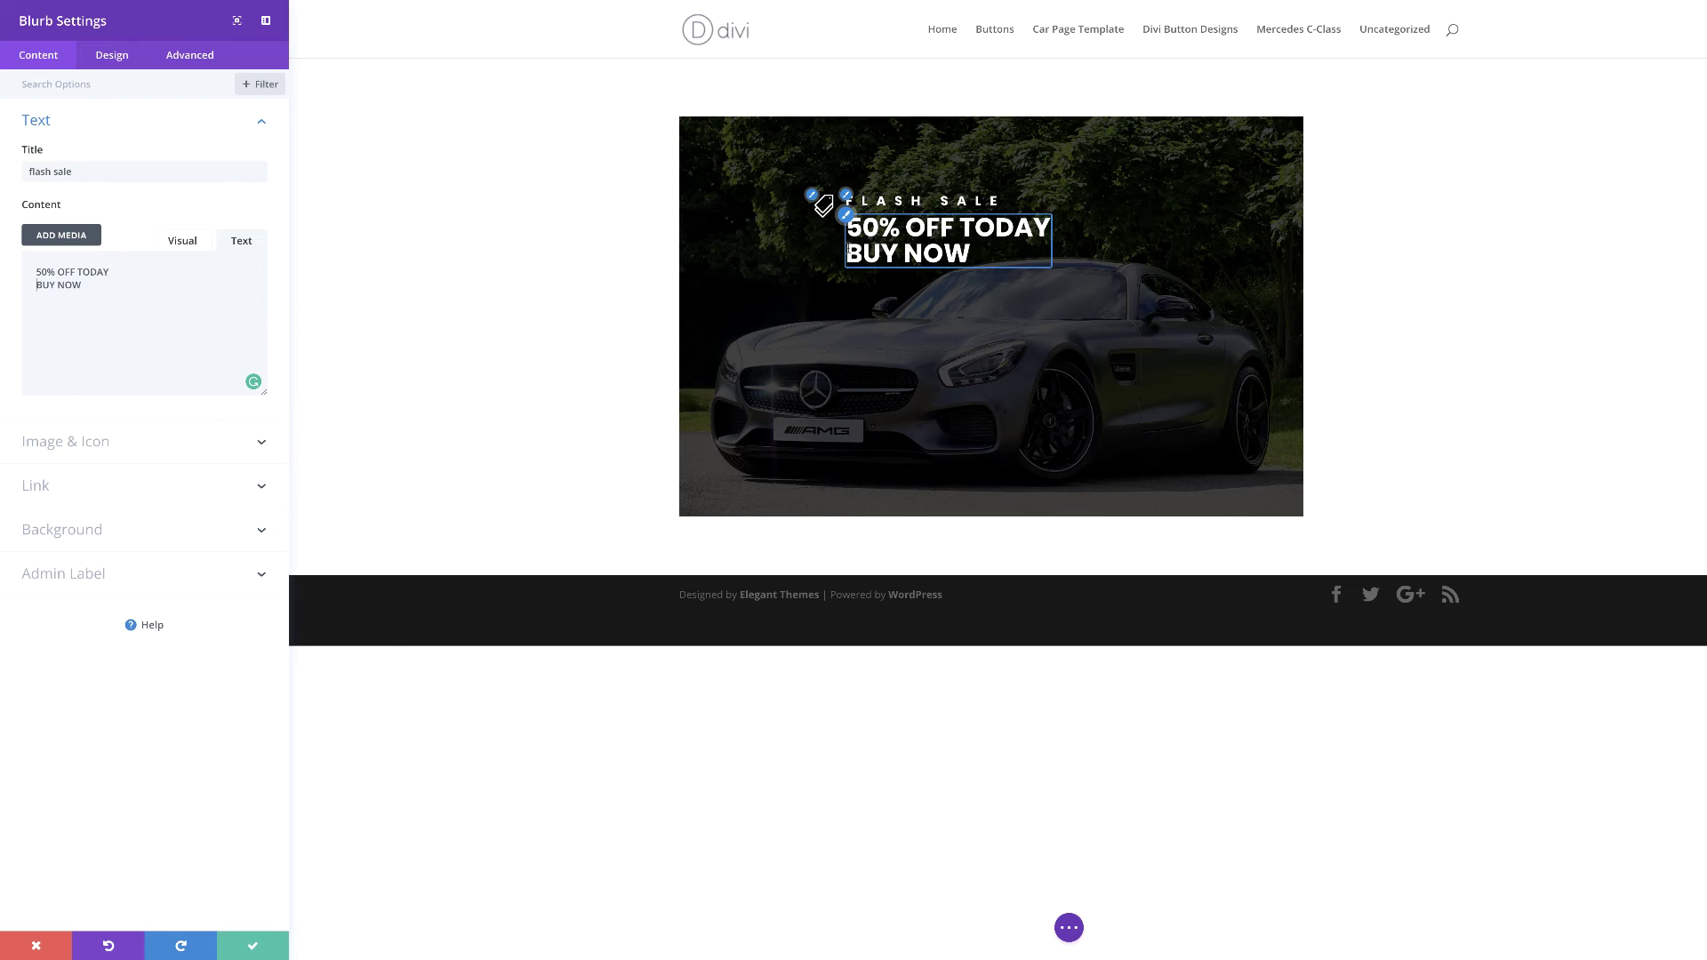
Increase the blurb's Body Line Height from 1em to 1.2em.
{"action": "left_click", "coordinate": [122, 60]}
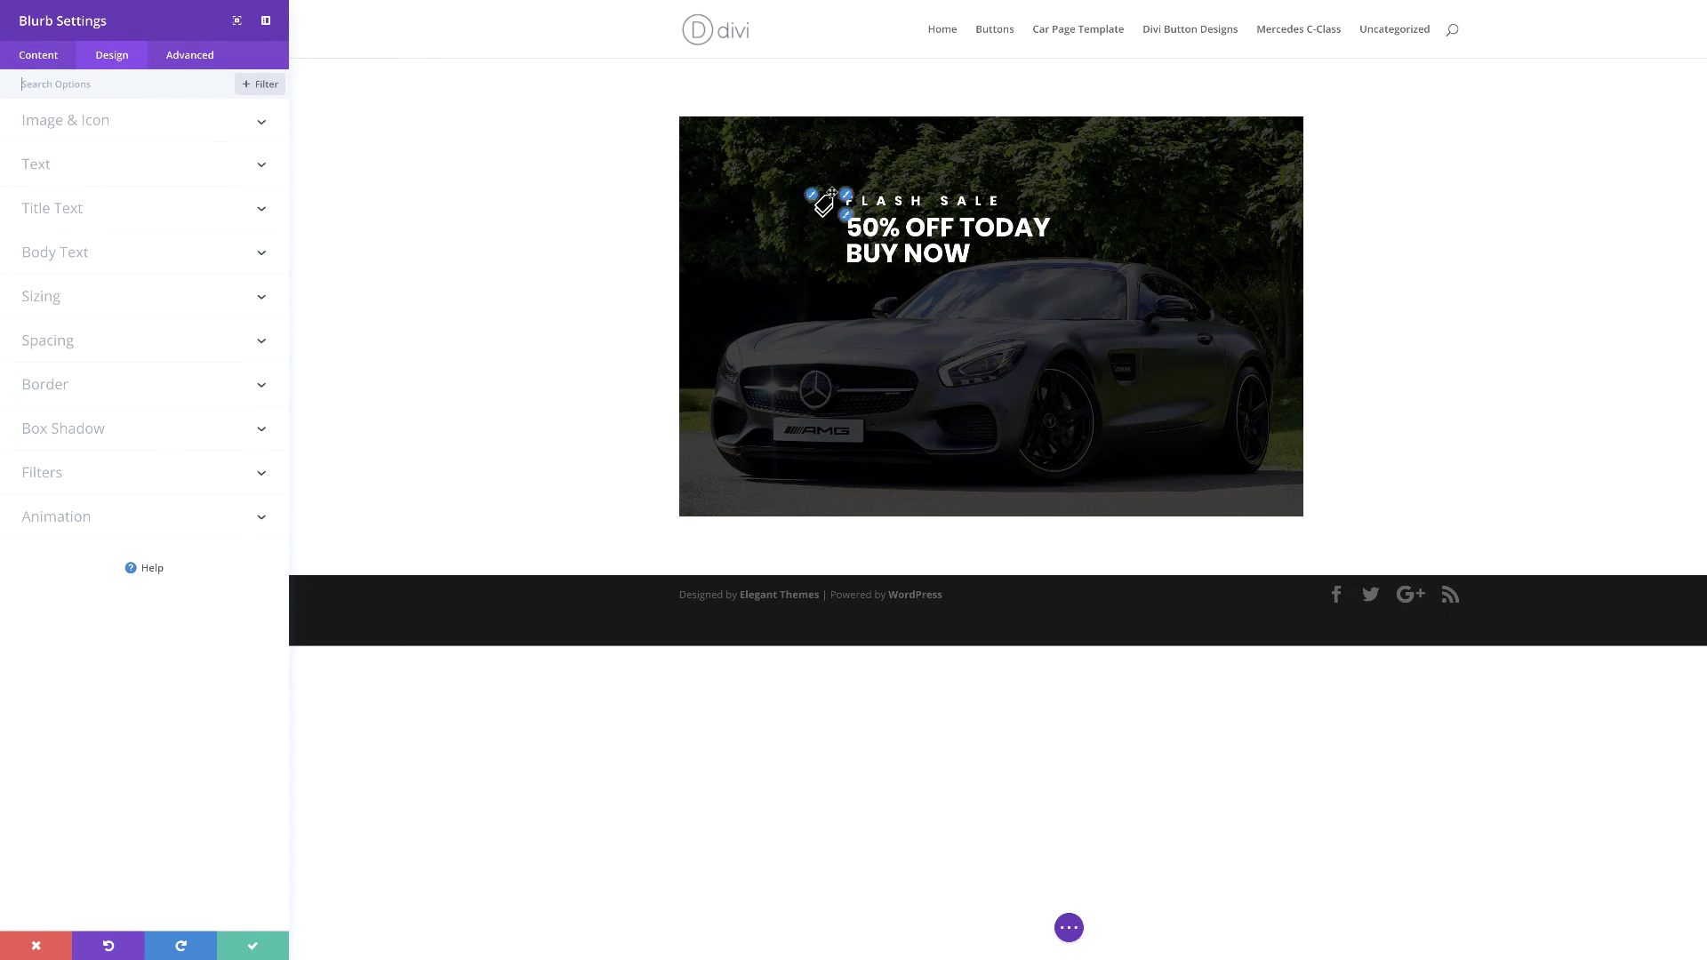
{"action": "left_click", "coordinate": [846, 216]}
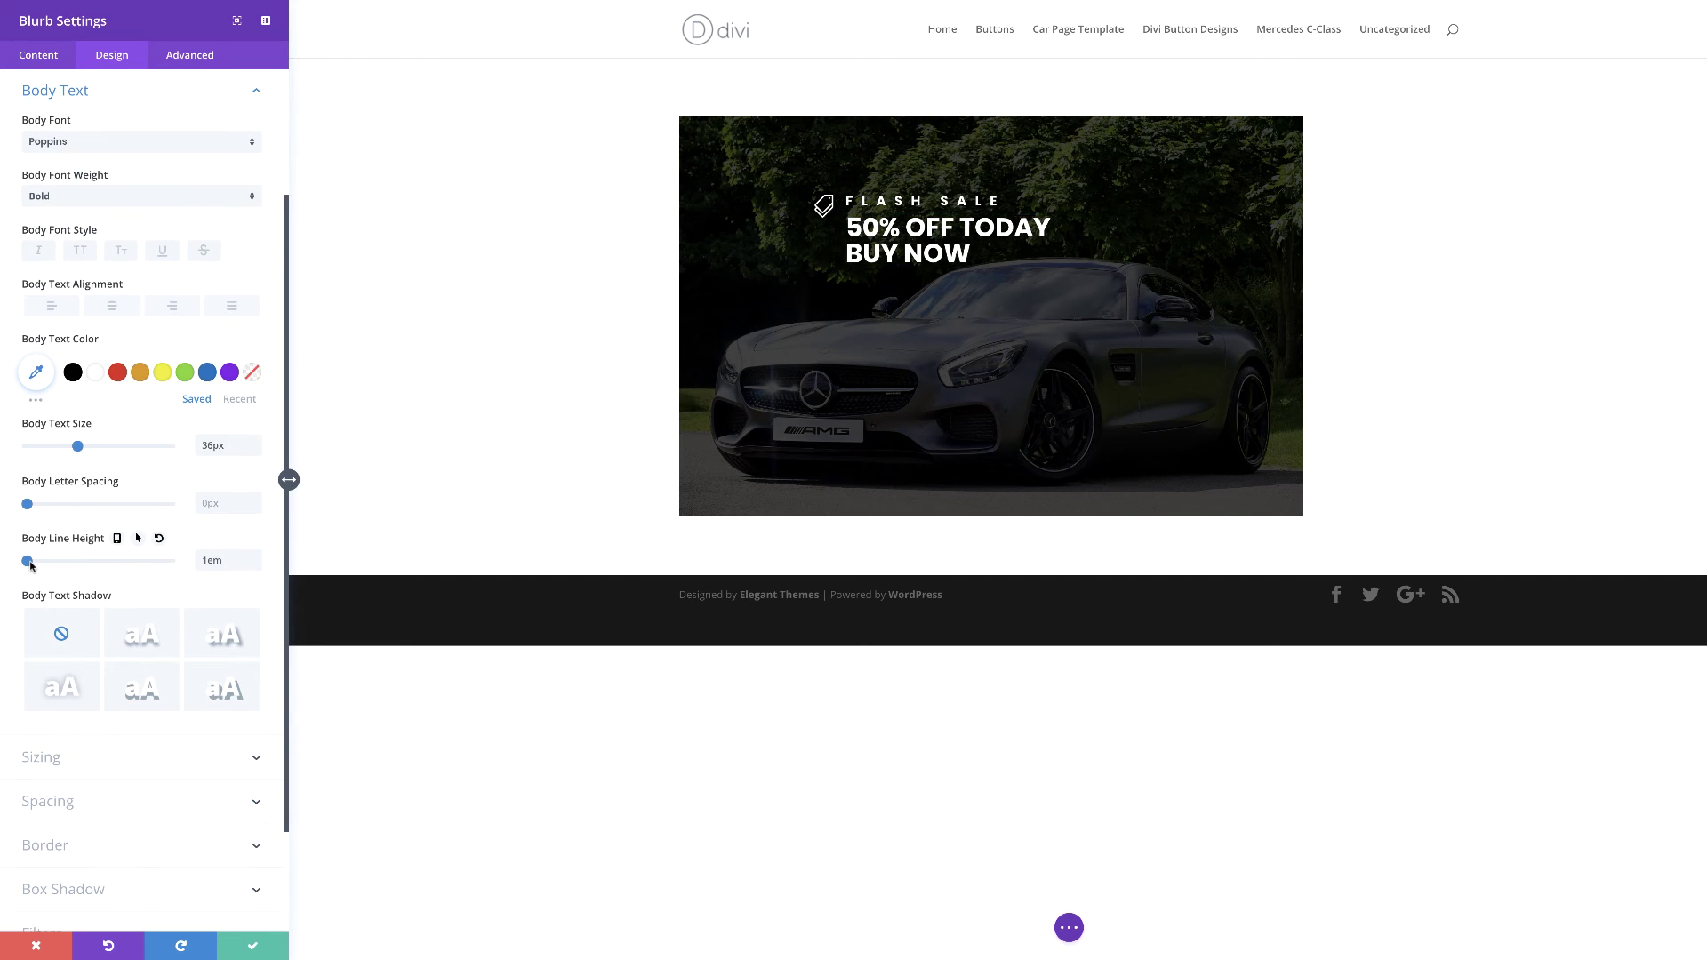
{"action": "left_click_drag", "start_coordinate": [29, 564], "coordinate": [41, 564]}
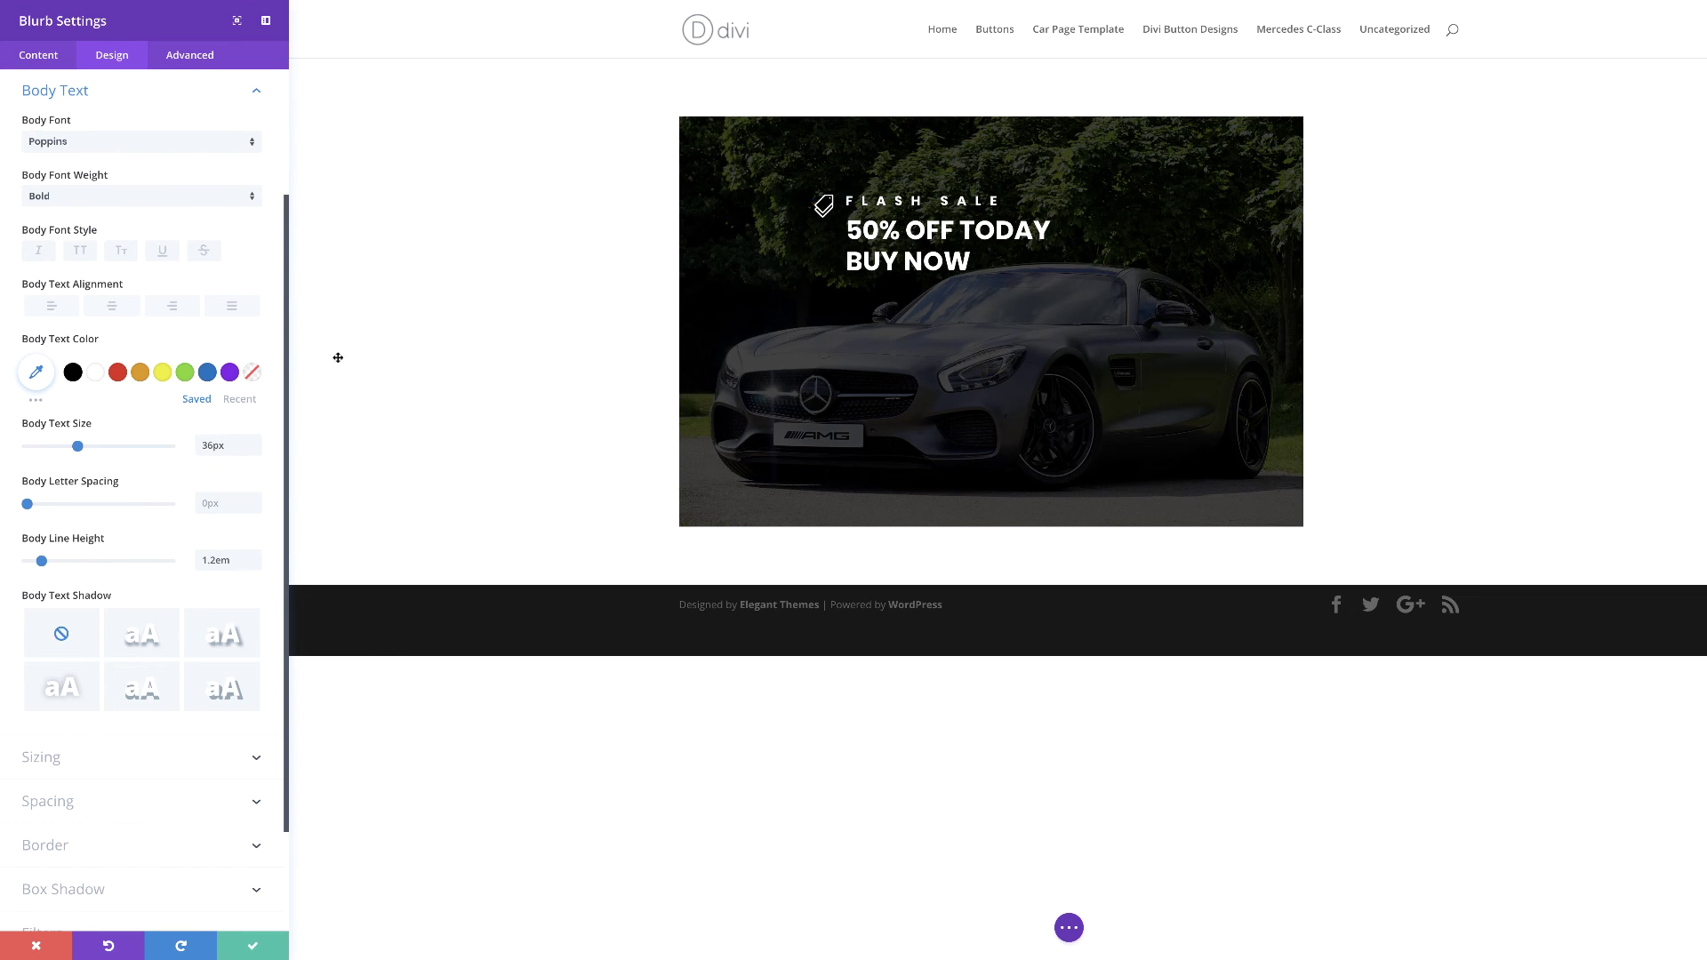
{"action": "left_click", "coordinate": [52, 59]}
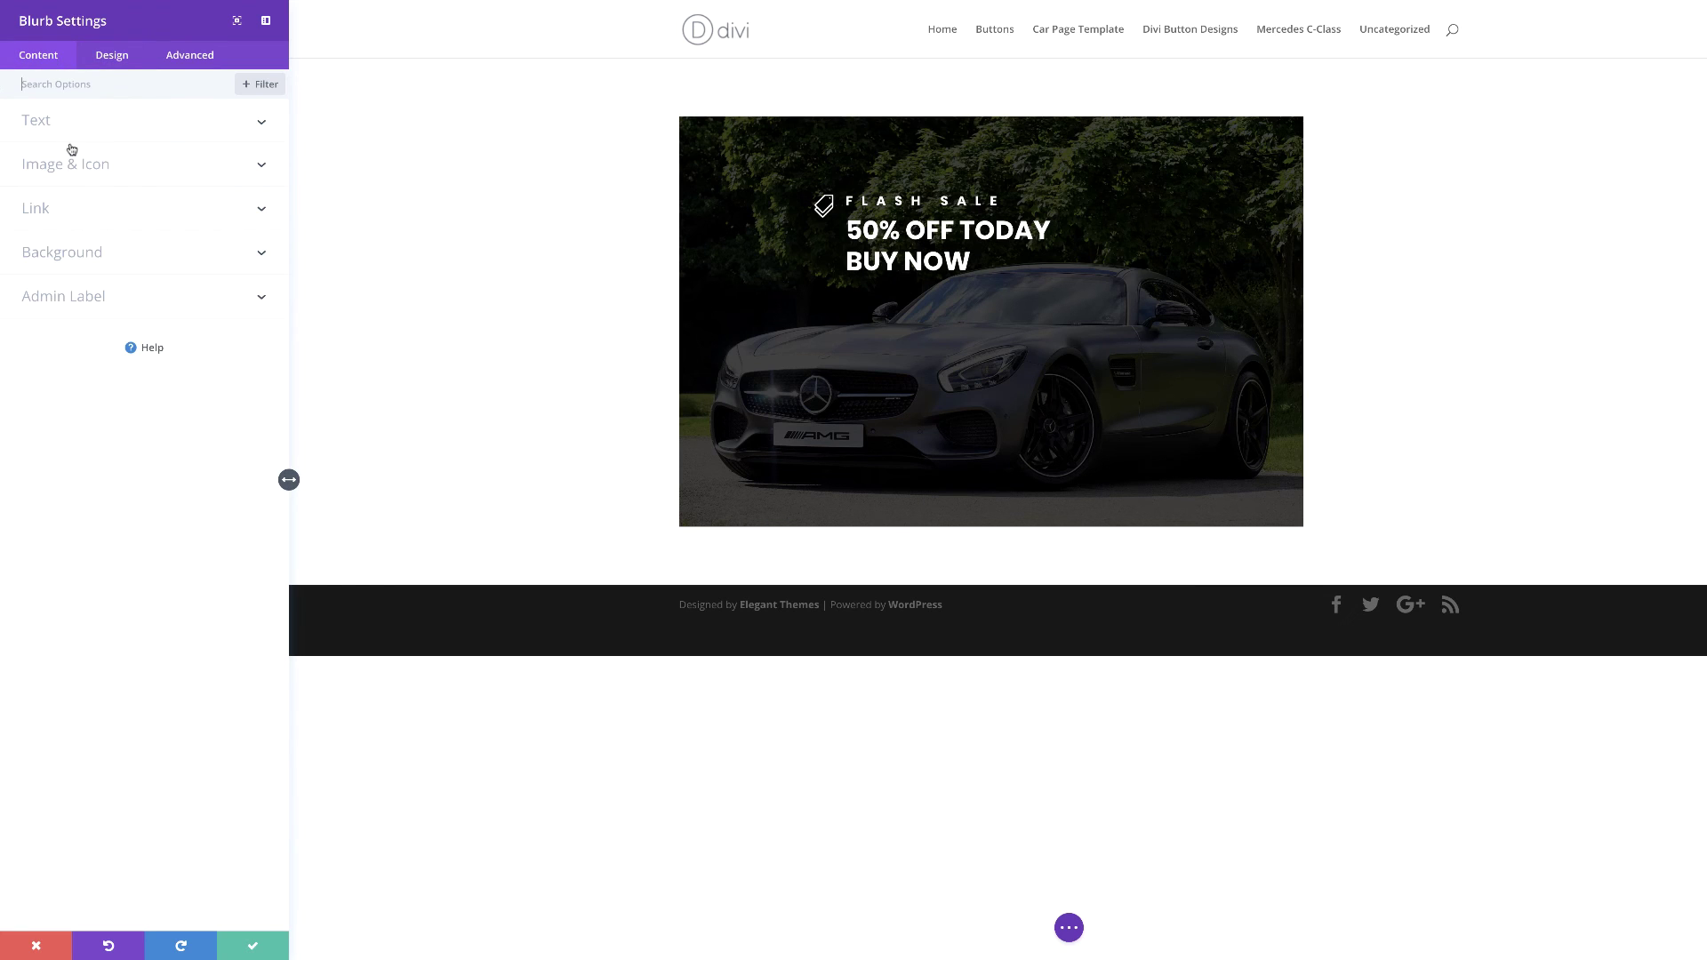
{"action": "left_click", "coordinate": [78, 208]}
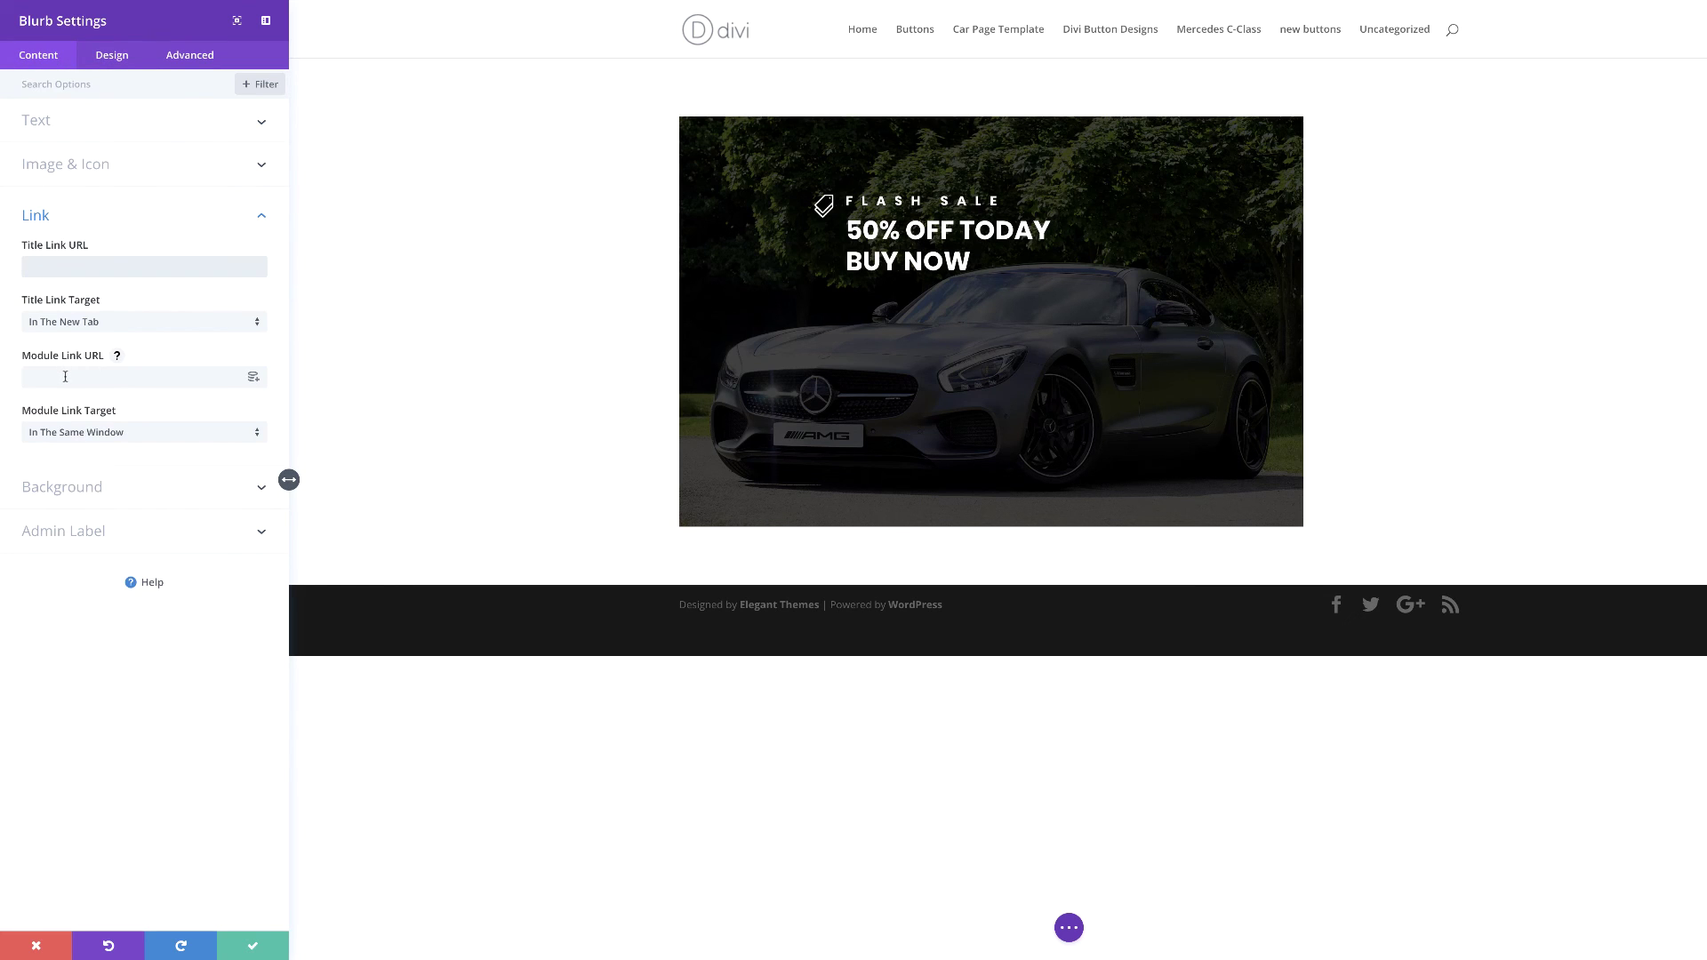
{"action": "left_click", "coordinate": [65, 376]}
{"action": "type", "text": "https://diviuniversity.com"}
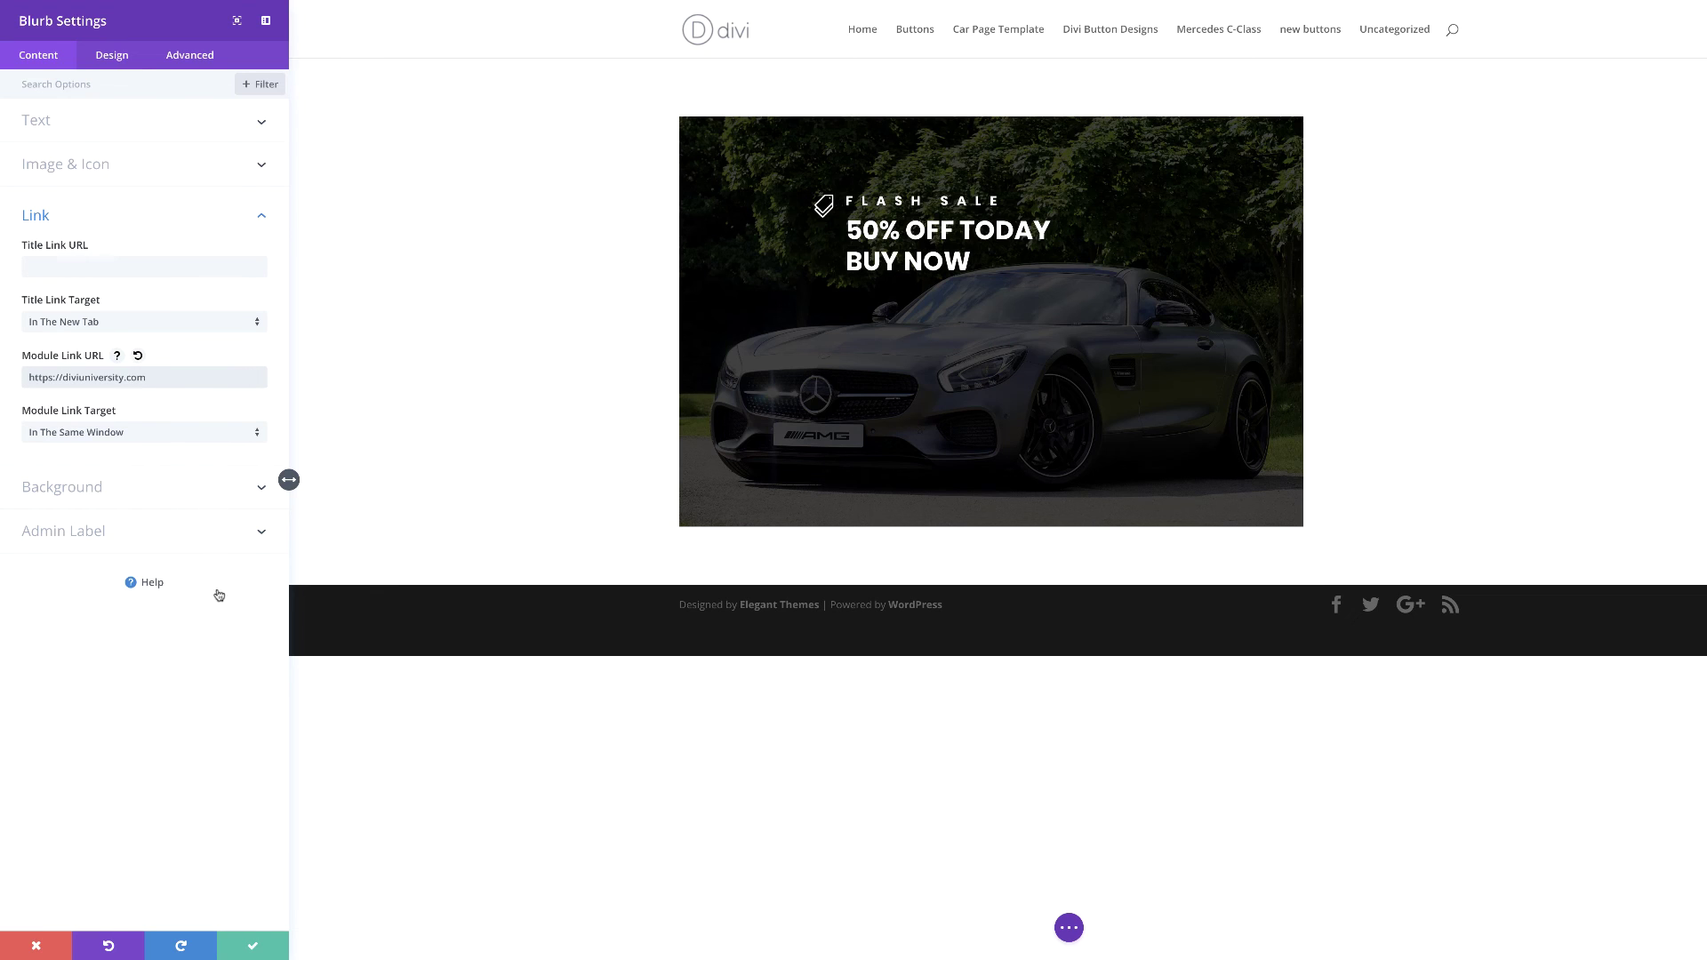
{"action": "left_click", "coordinate": [127, 435]}
{"action": "left_click", "coordinate": [123, 471]}
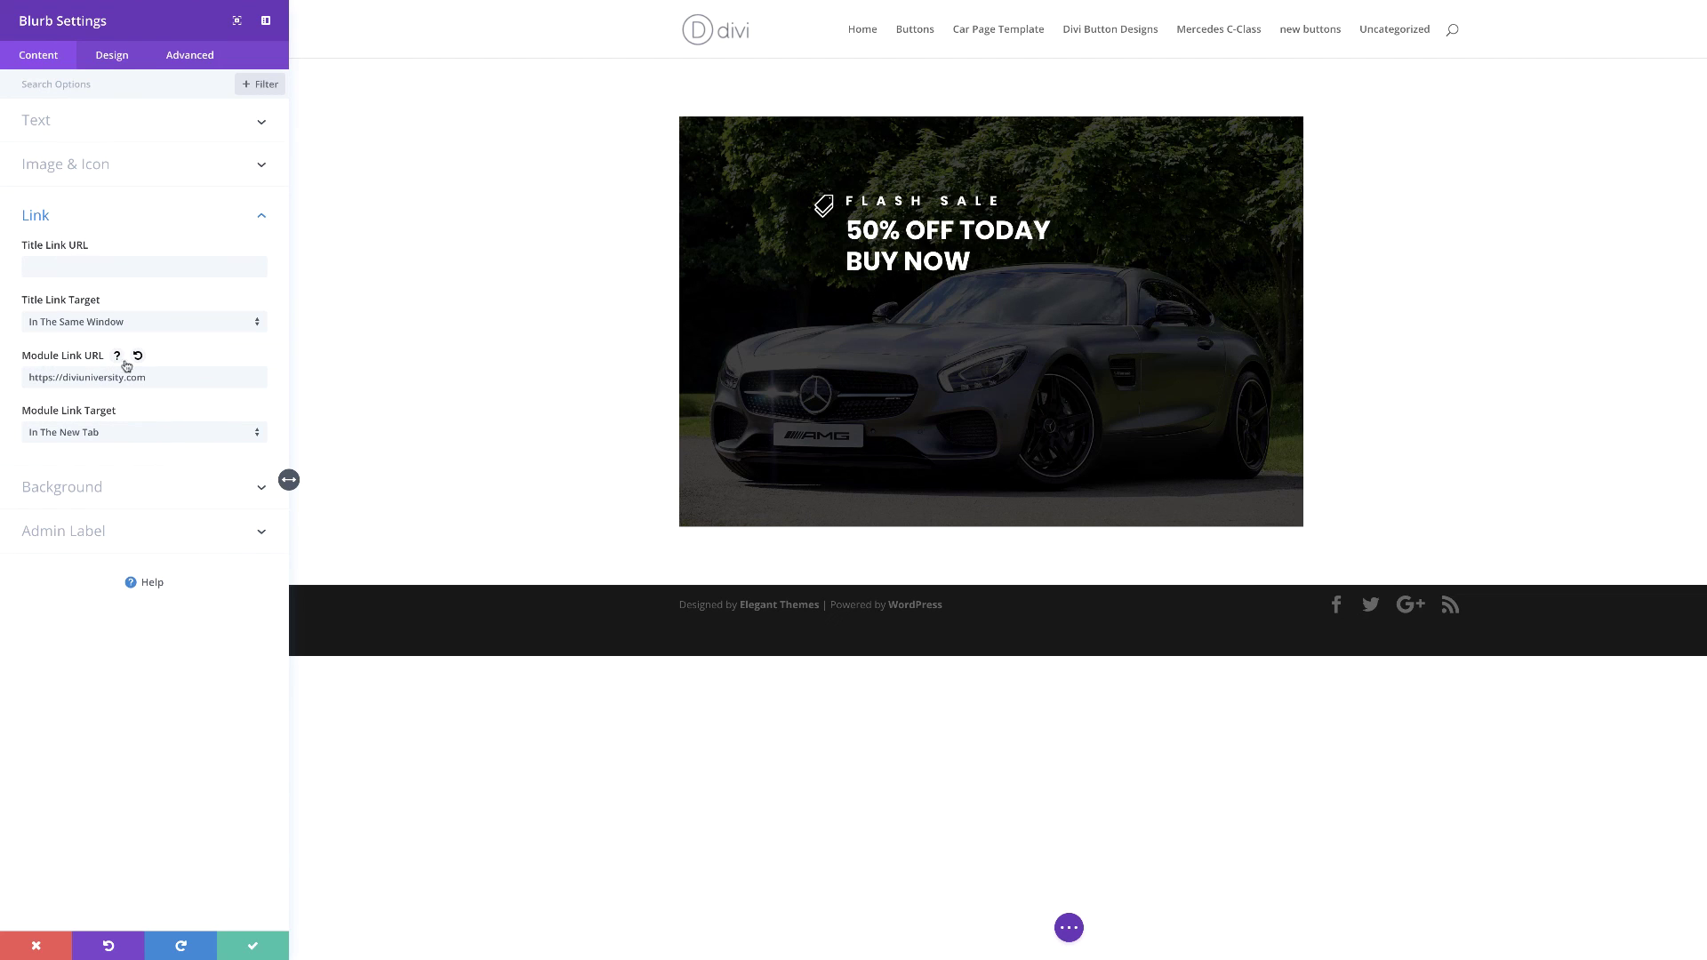
{"action": "left_click", "coordinate": [254, 948]}
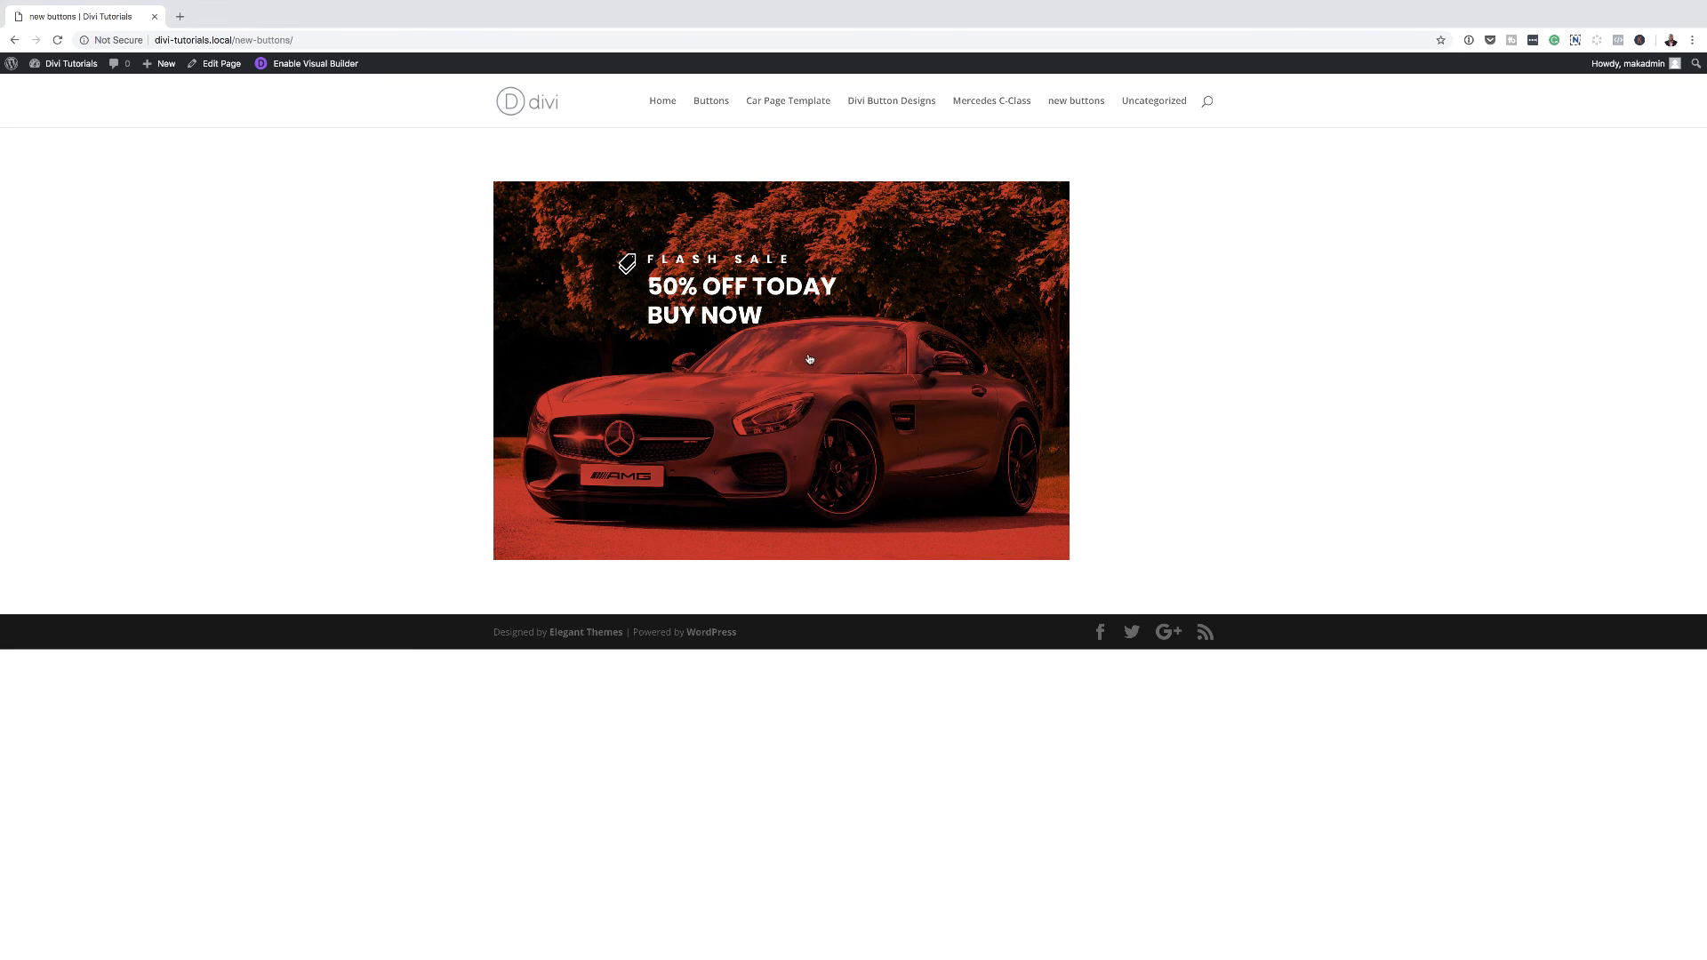
Click the car banner on the live page to test that its link opens.
{"action": "left_click", "coordinate": [809, 368]}
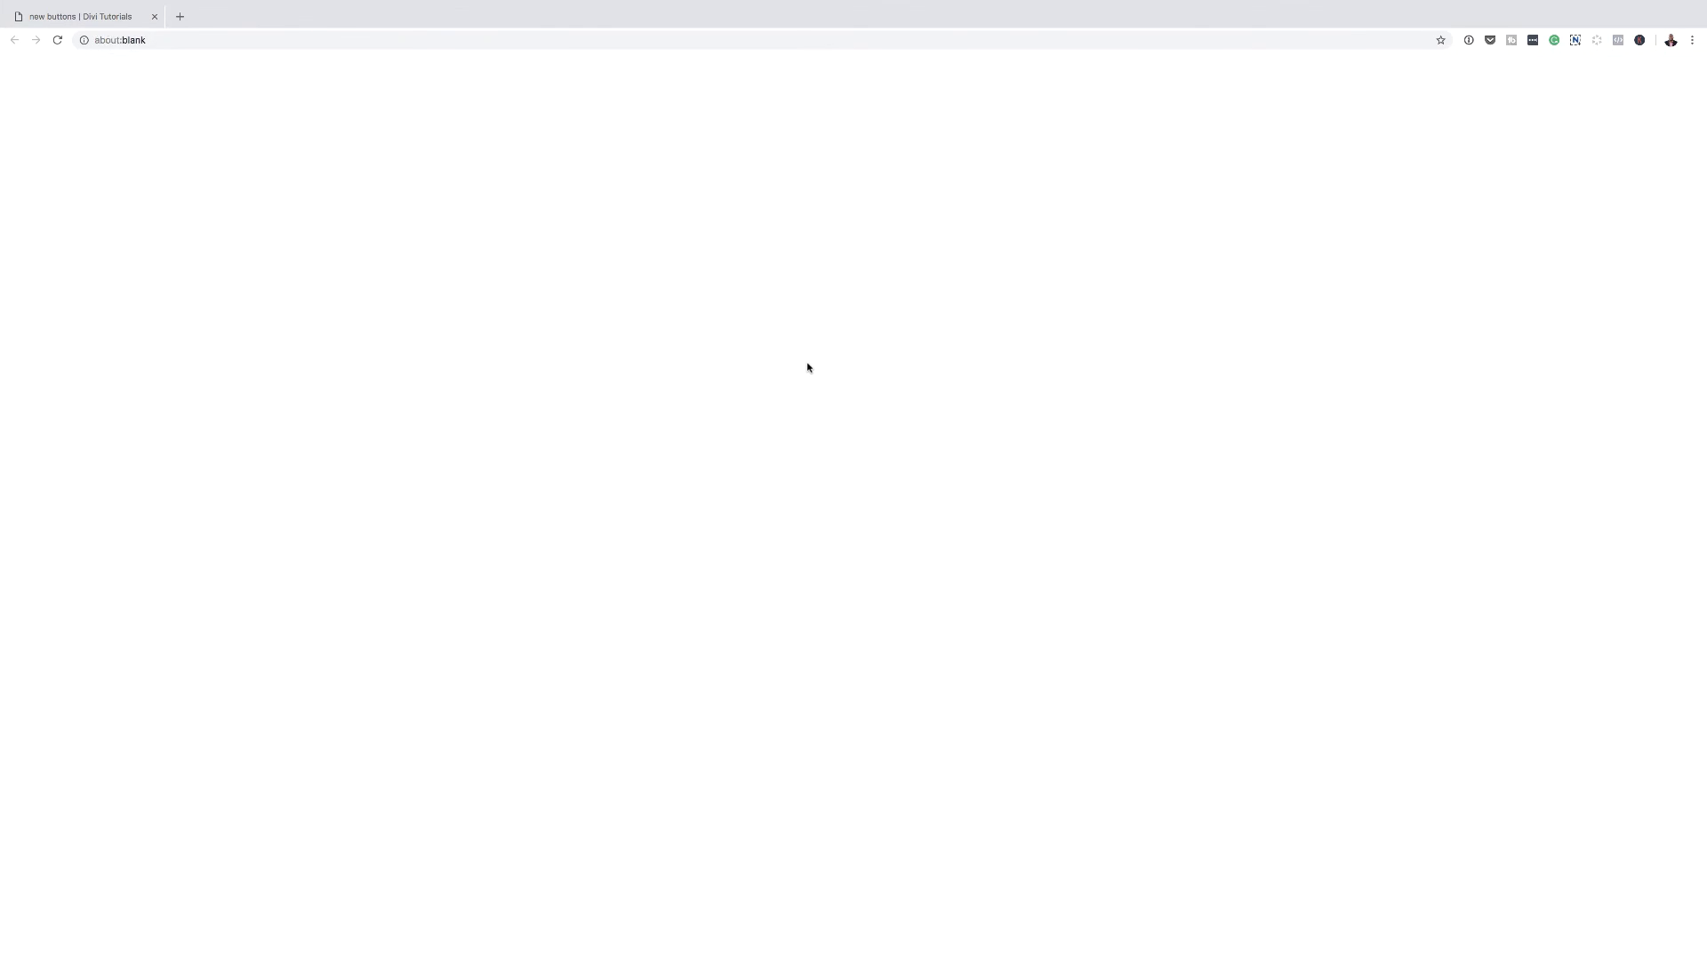